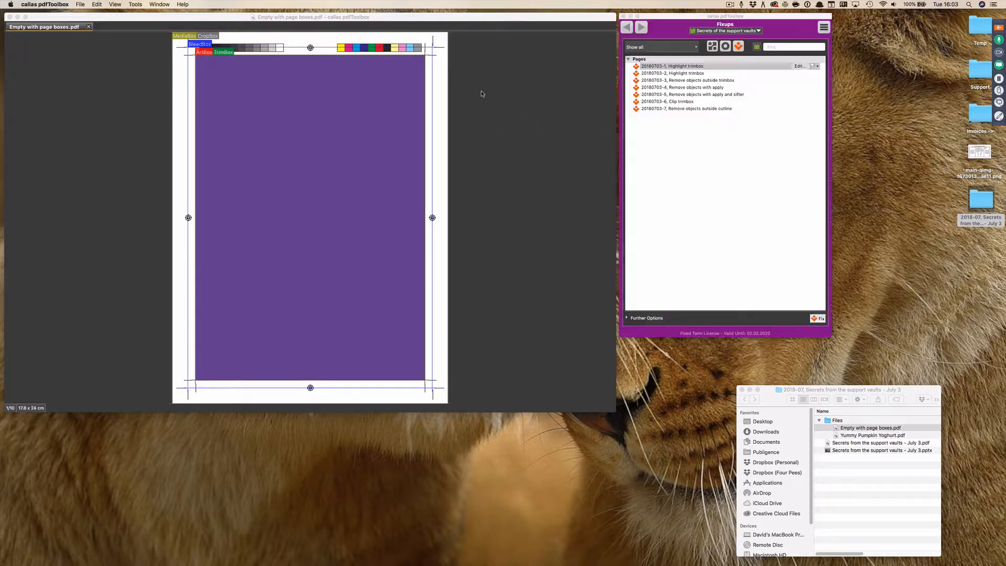
- Look through the attendee list in the GoToWebinar control panel and return to the PDF document
{"action": "left_click", "coordinate": [999, 27]}
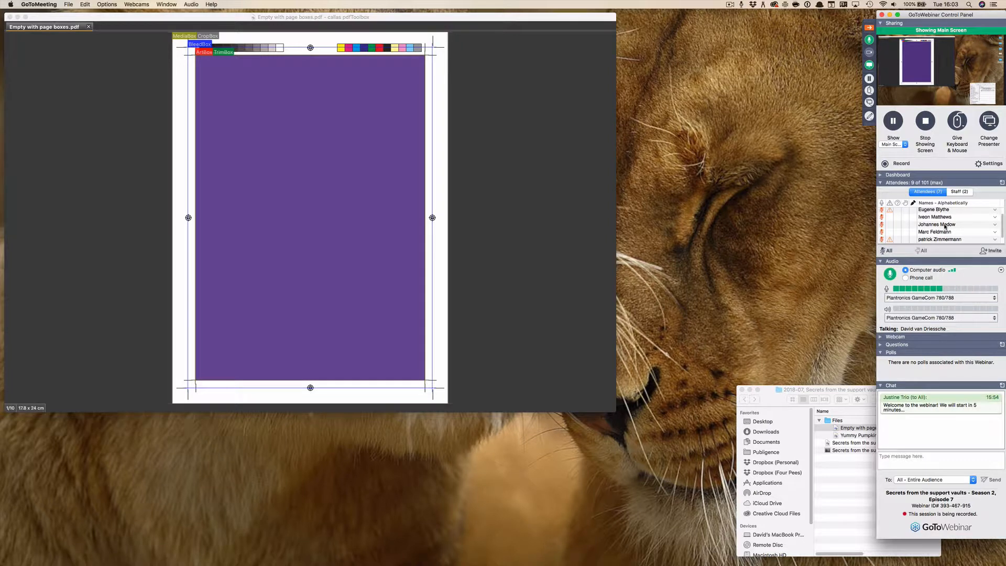
{"action": "scroll", "coordinate": [945, 228], "scroll_direction": "down", "scroll_amount": 1}
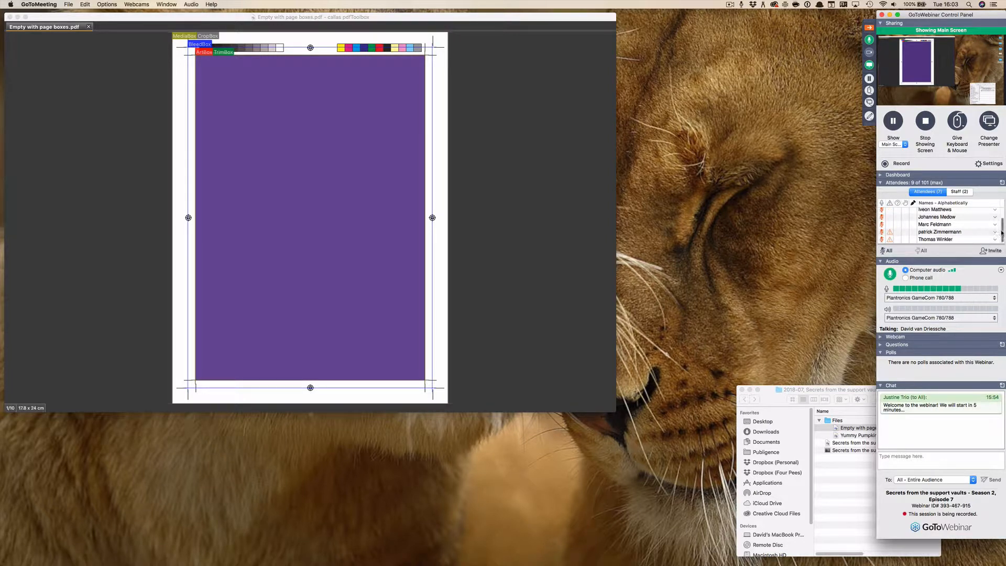
{"action": "scroll", "coordinate": [994, 233], "scroll_direction": "up", "scroll_amount": 2}
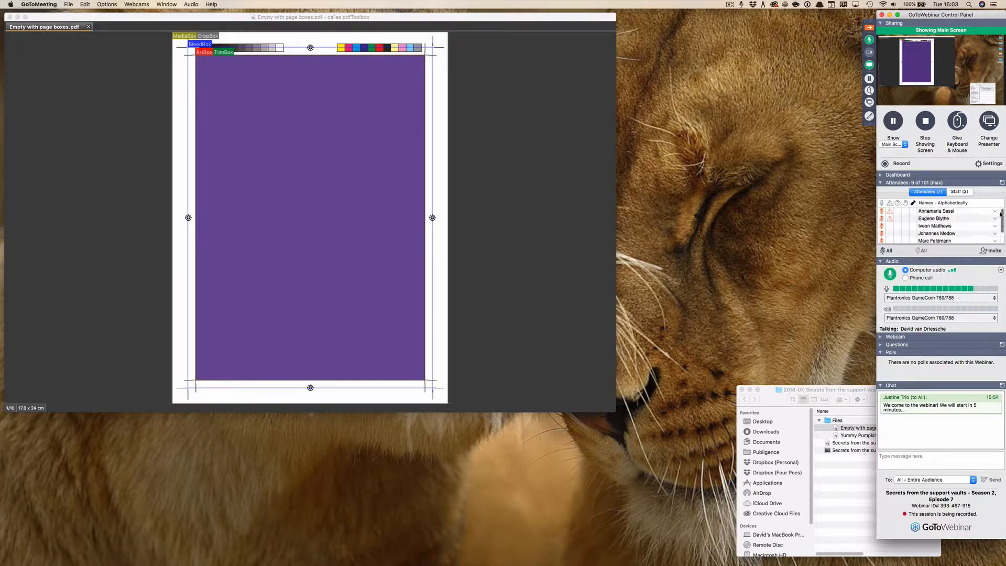
{"action": "left_click", "coordinate": [869, 27]}
{"action": "left_click", "coordinate": [533, 120]}
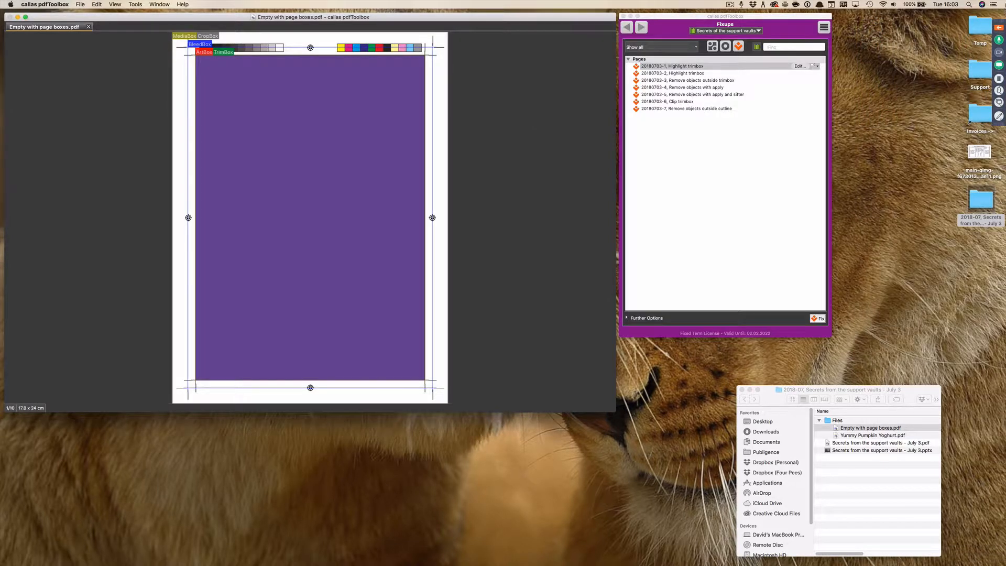
- Expand the Questions section of the GoToWebinar control panel, check it and return to pdfToolbox
{"action": "left_click", "coordinate": [999, 26]}
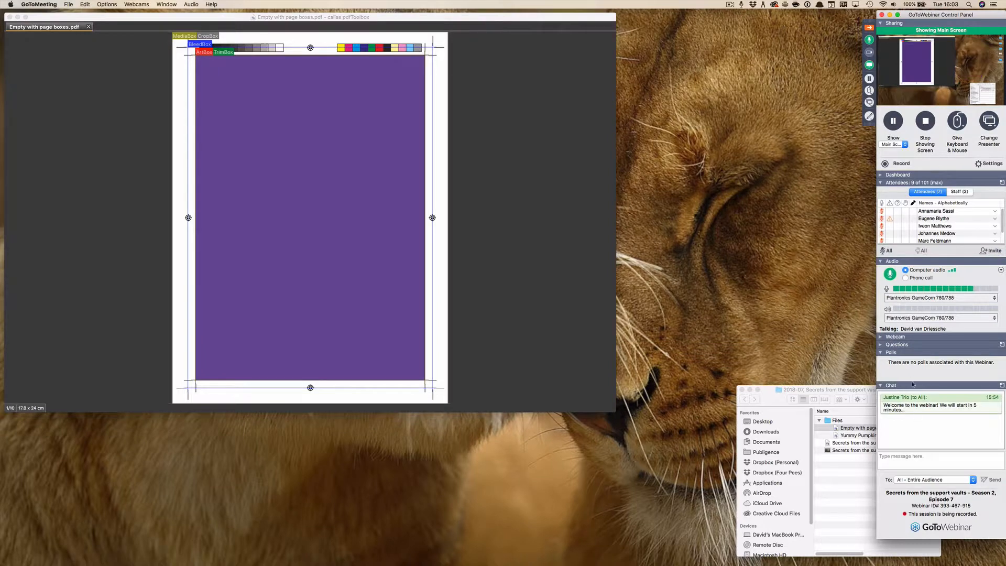
{"action": "left_click", "coordinate": [881, 344]}
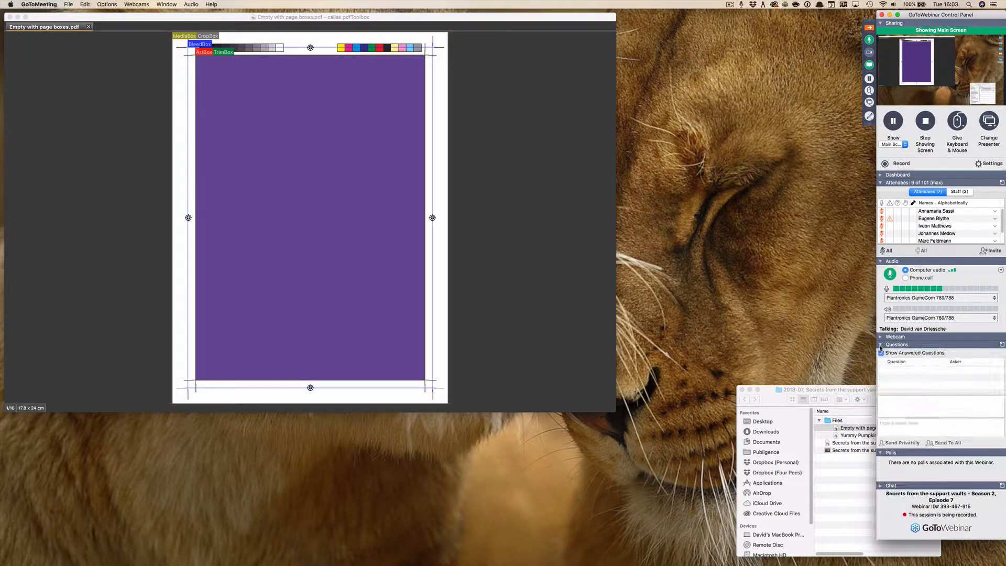
{"action": "left_click", "coordinate": [870, 28]}
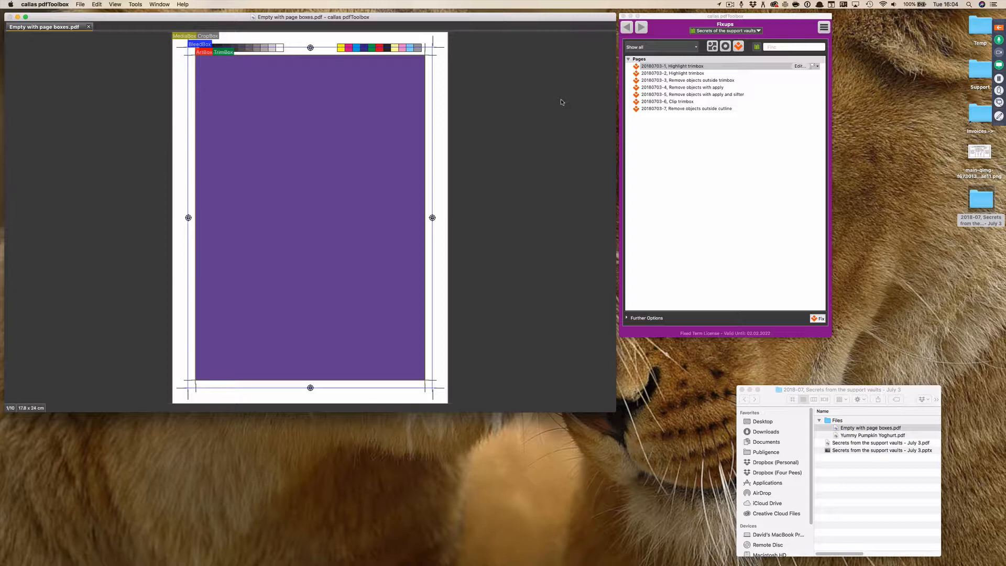
{"action": "left_click", "coordinate": [998, 28]}
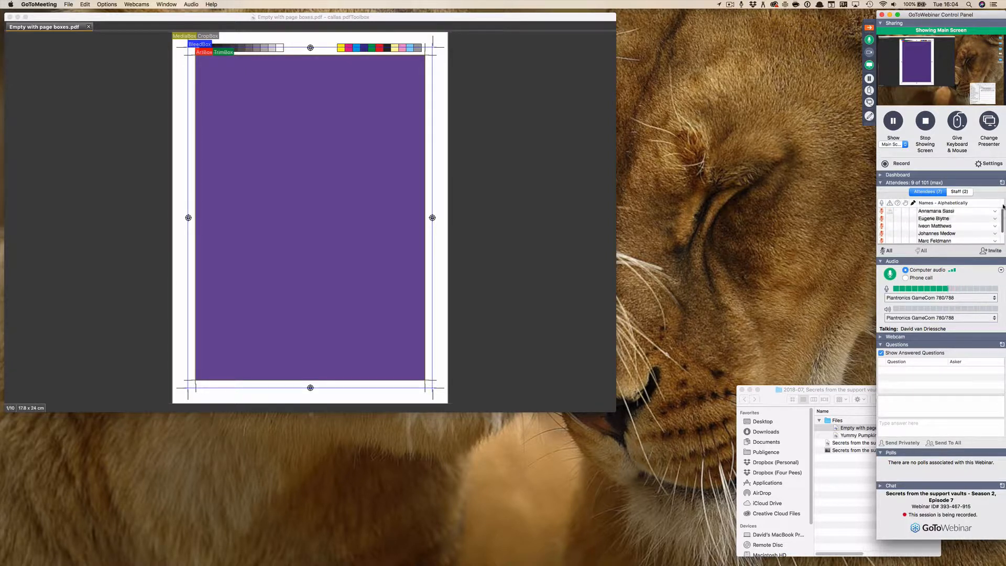
{"action": "left_click", "coordinate": [868, 27]}
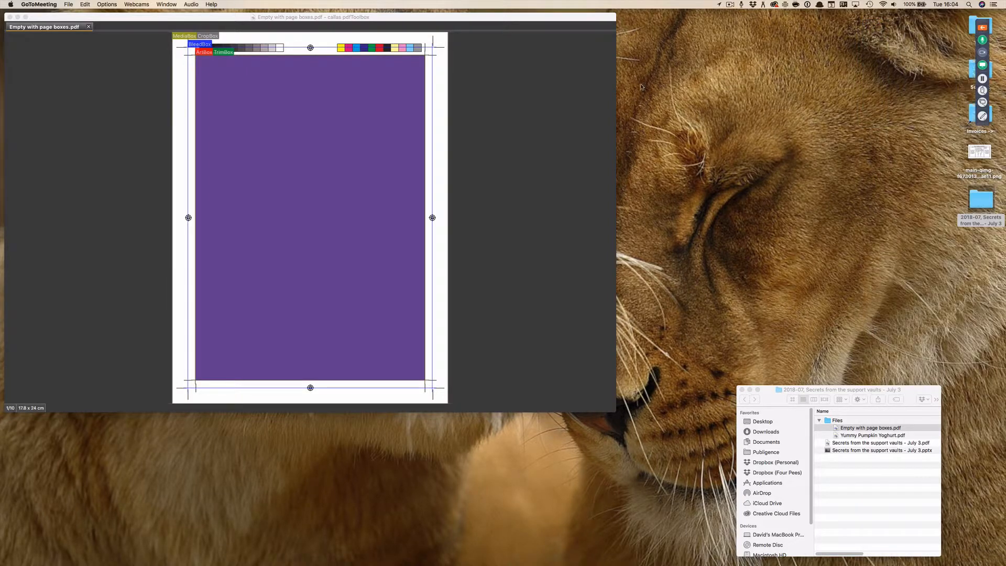
{"action": "left_click", "coordinate": [545, 97]}
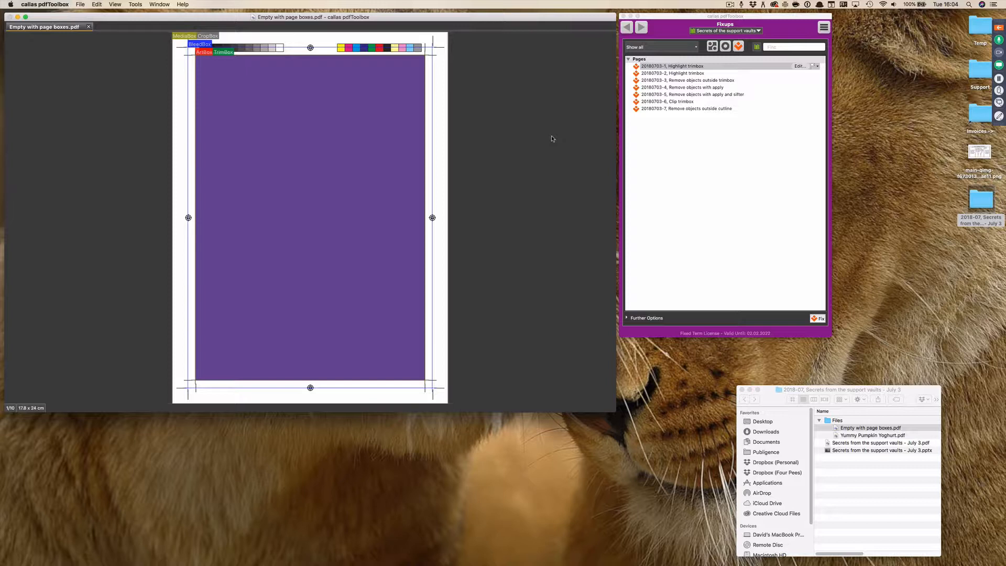
- Examine the page geometry box visualisation options in the Highlighting preferences, leaving the preferences unsaved
{"action": "scroll", "coordinate": [553, 139], "scroll_direction": "down", "scroll_amount": 7}
{"action": "scroll", "coordinate": [553, 138], "scroll_direction": "up", "scroll_amount": 5}
{"action": "left_click", "coordinate": [80, 4]}
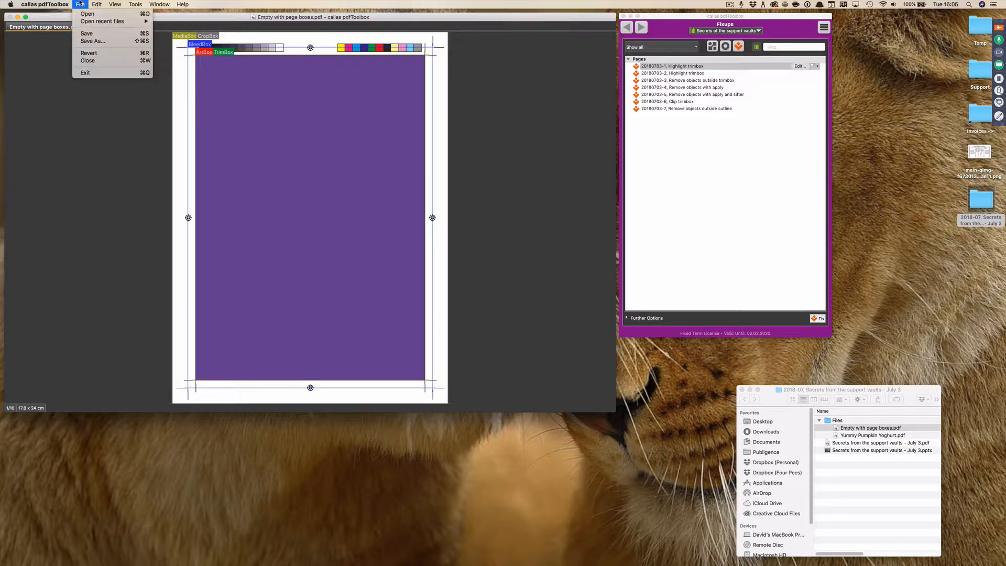
{"action": "left_click", "coordinate": [65, 27]}
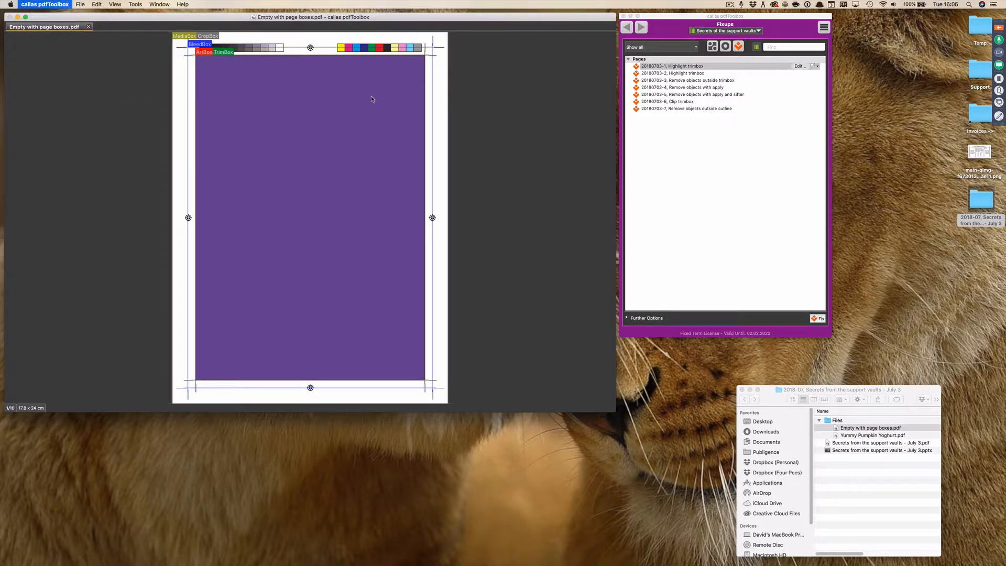
{"action": "left_click_drag", "start_coordinate": [327, 23], "coordinate": [484, 61]}
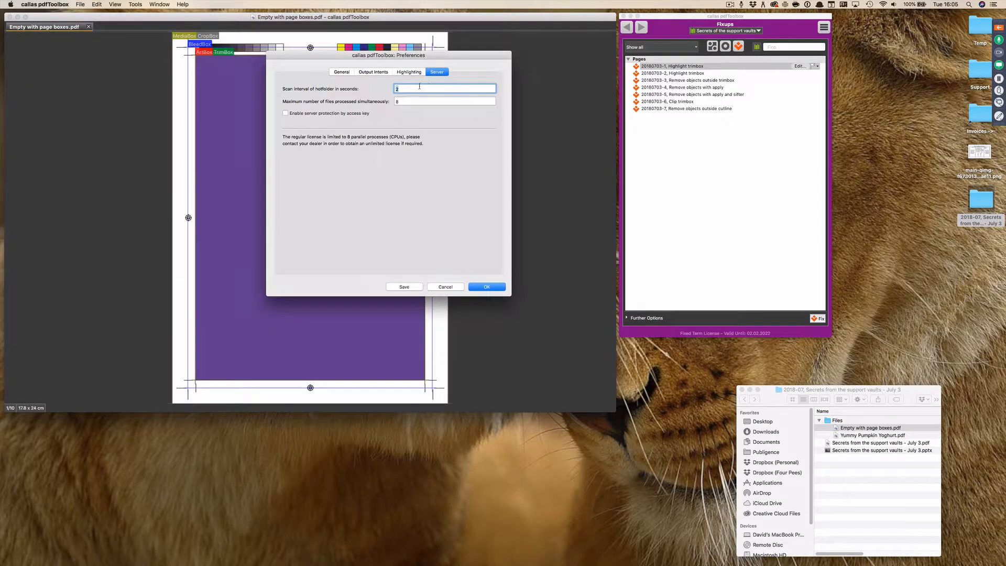
{"action": "left_click", "coordinate": [408, 73]}
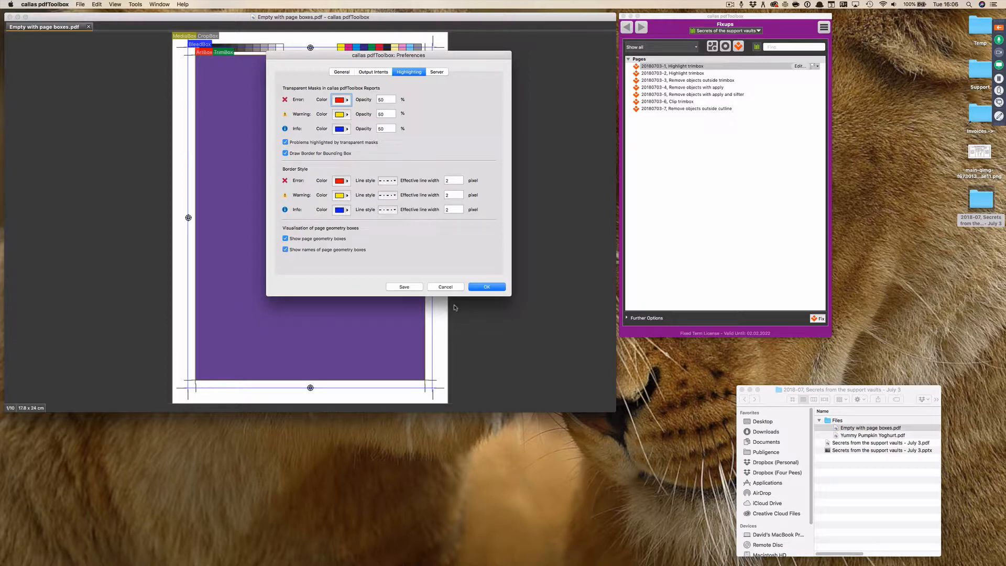
{"action": "left_click", "coordinate": [452, 288]}
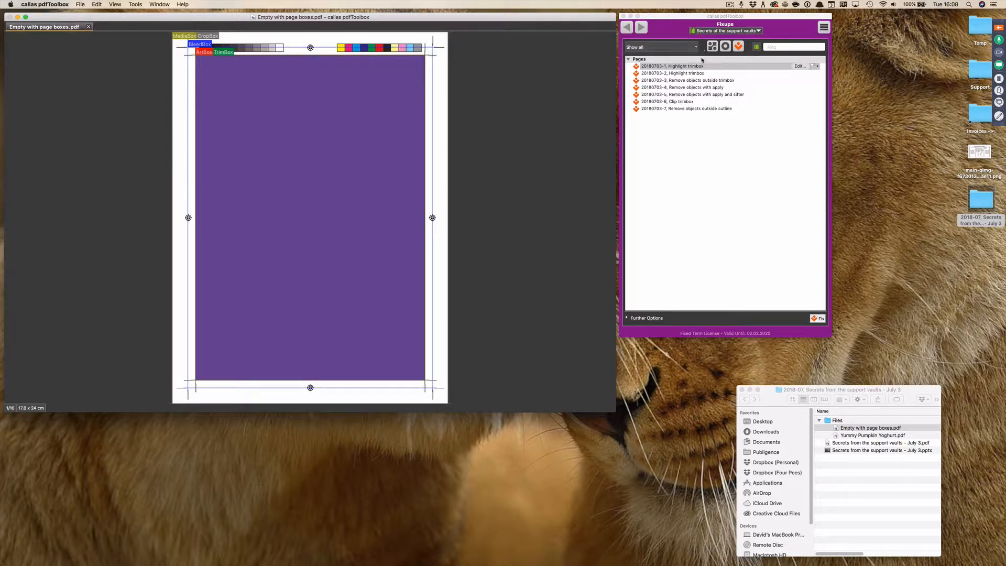
- Open the fixup "20180703-1, Highlight trimbox" for editing and review its outline settings and geometry box choices
{"action": "left_click", "coordinate": [702, 68]}
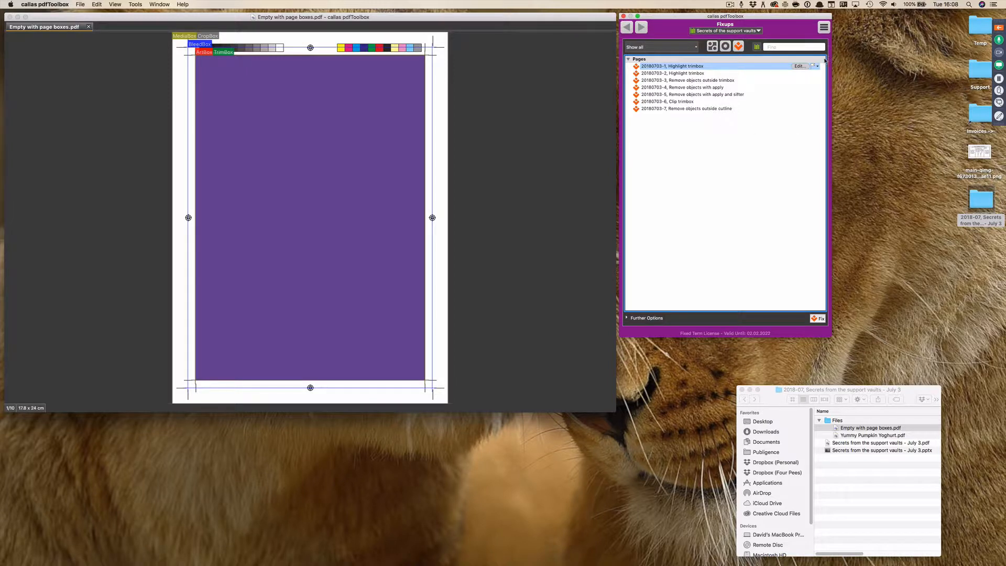
{"action": "left_click", "coordinate": [799, 66]}
{"action": "left_click_drag", "start_coordinate": [582, 26], "coordinate": [603, 35]}
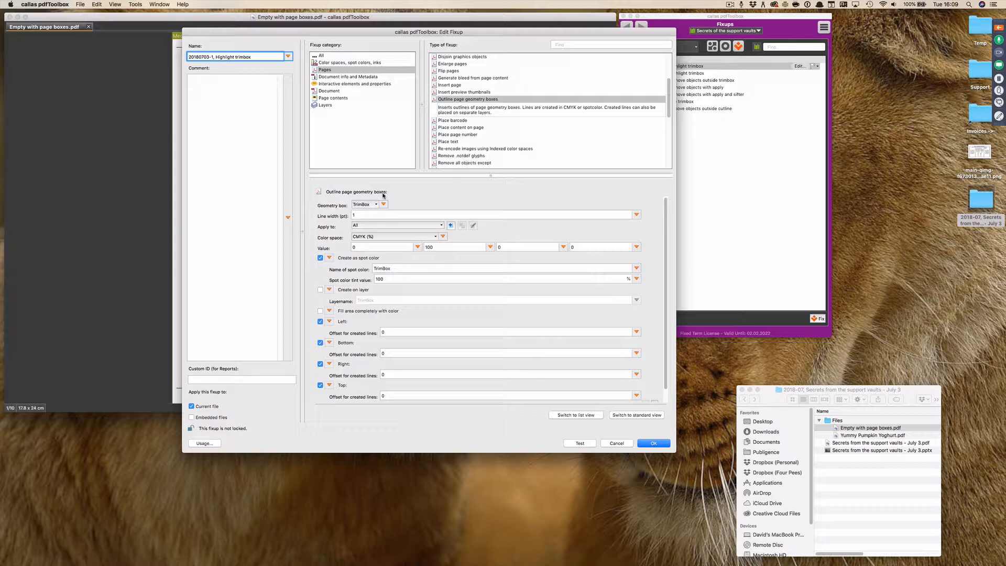
{"action": "left_click_drag", "start_coordinate": [665, 209], "coordinate": [666, 230]}
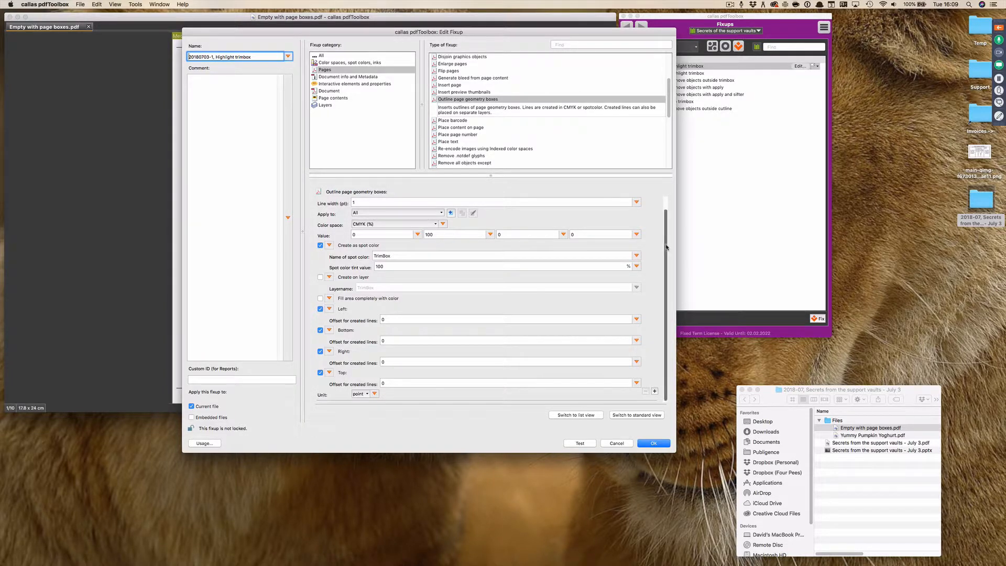
{"action": "scroll", "coordinate": [666, 247], "scroll_direction": "up", "scroll_amount": 2}
{"action": "left_click", "coordinate": [367, 204]}
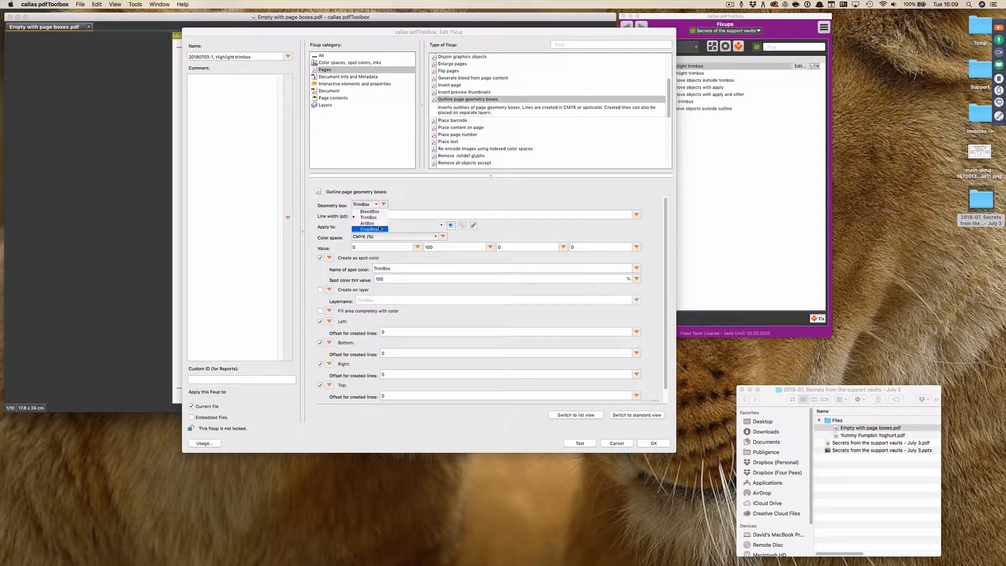
{"action": "left_click", "coordinate": [415, 201]}
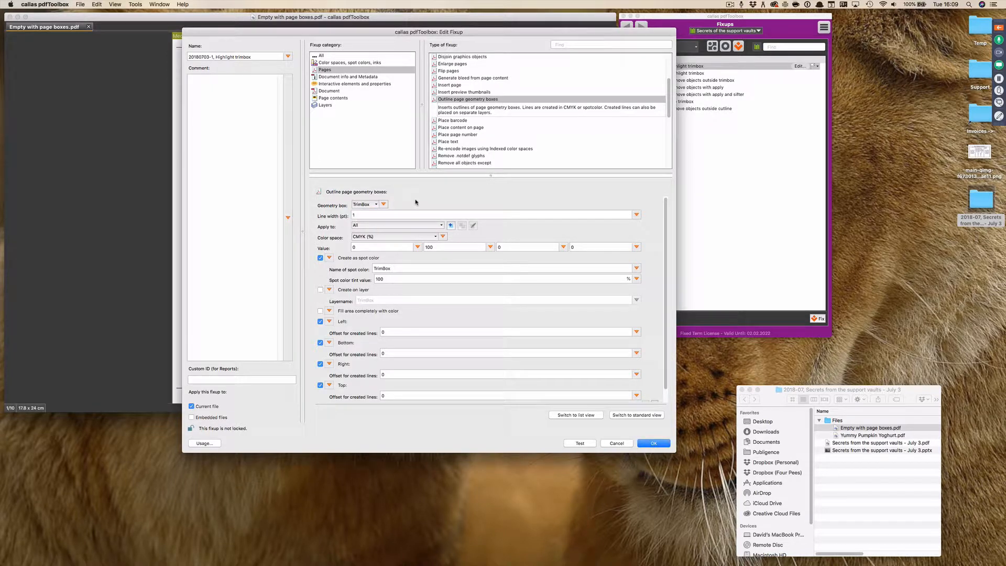
- Set the line width of the page geometry box outline to 5 pt
{"action": "scroll", "coordinate": [666, 209], "scroll_direction": "down", "scroll_amount": 2}
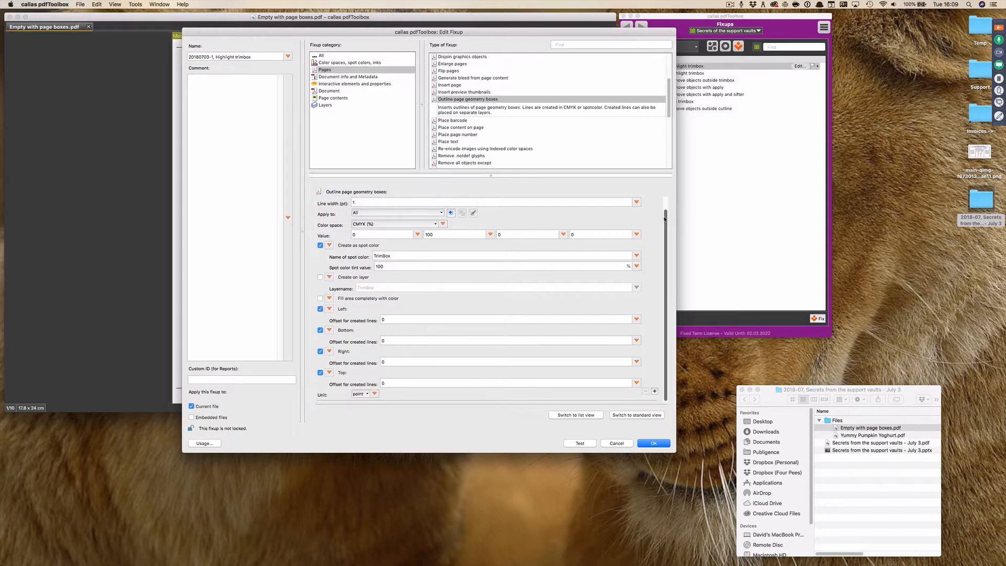
{"action": "left_click", "coordinate": [356, 202]}
{"action": "type", "text": "5"}
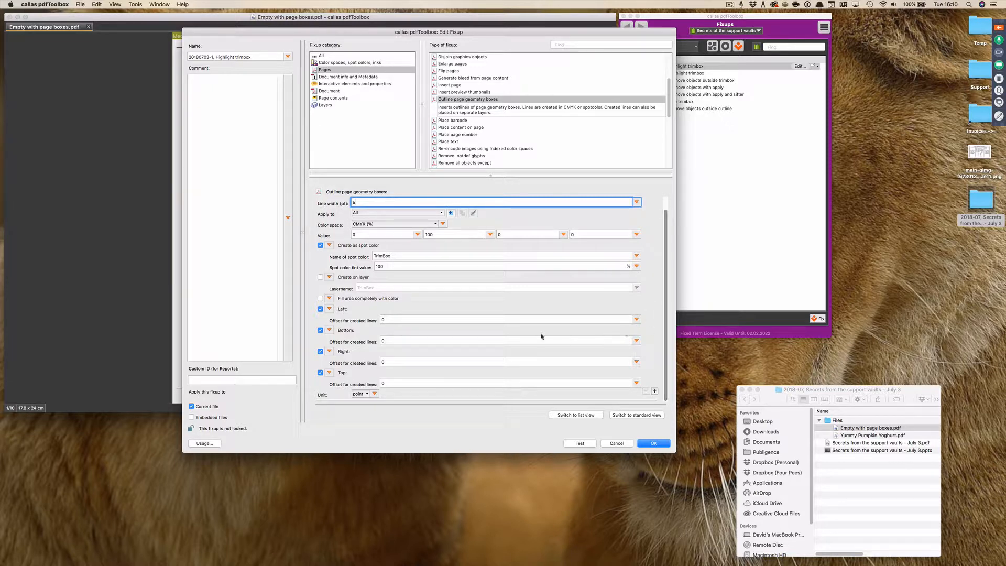
- Try disabling the left and right outline lines and enable both again
{"action": "left_click", "coordinate": [321, 309]}
{"action": "left_click", "coordinate": [321, 351]}
{"action": "left_click", "coordinate": [320, 308]}
{"action": "left_click", "coordinate": [320, 350]}
- Set the offset unit to mm, try a left line offset of 10 and reset it to 0
{"action": "left_click", "coordinate": [365, 394]}
{"action": "left_click", "coordinate": [370, 415]}
{"action": "left_click", "coordinate": [383, 320]}
{"action": "type", "text": "1"}
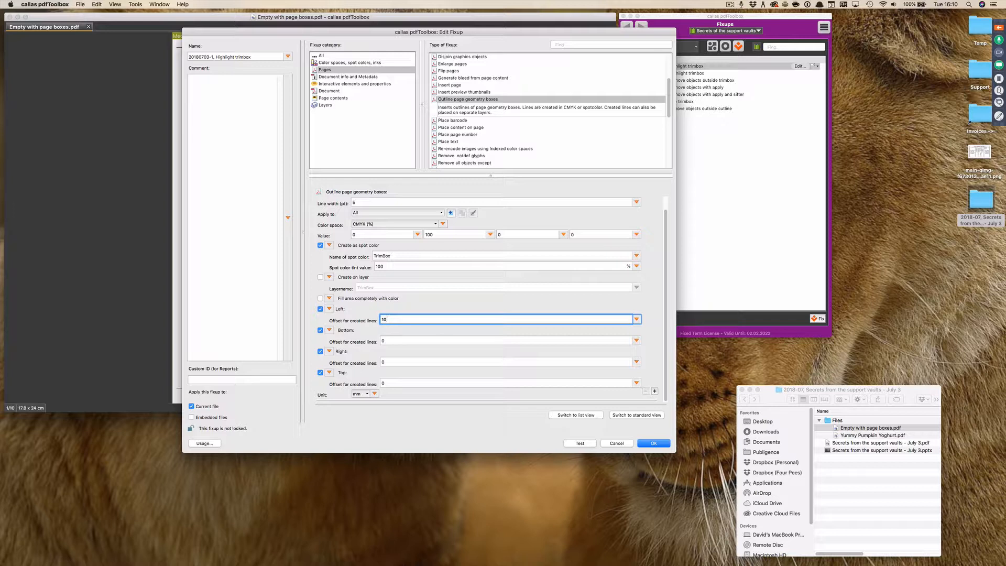
{"action": "key", "text": "BackSpace"}
- Create a new check for the fixup's Apply to filter, using the property Sequential page number equal to 1
{"action": "scroll", "coordinate": [667, 245], "scroll_direction": "up", "scroll_amount": 1}
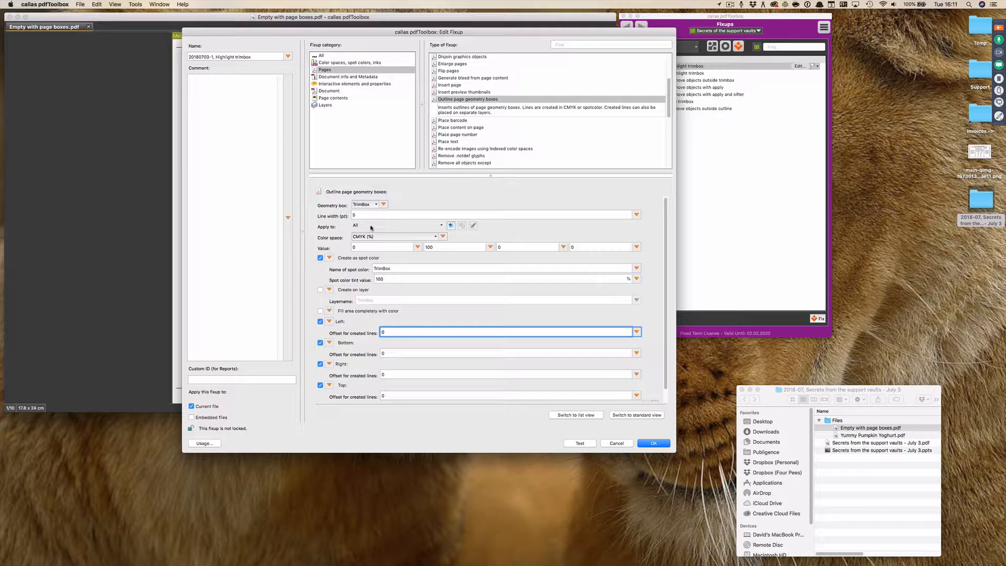
{"action": "left_click", "coordinate": [371, 227]}
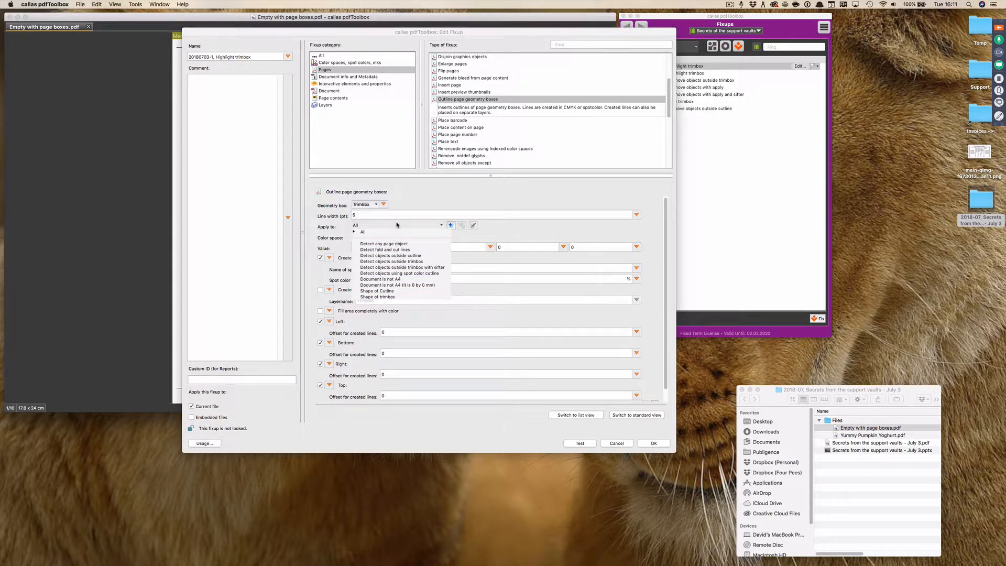
{"action": "left_click", "coordinate": [506, 239]}
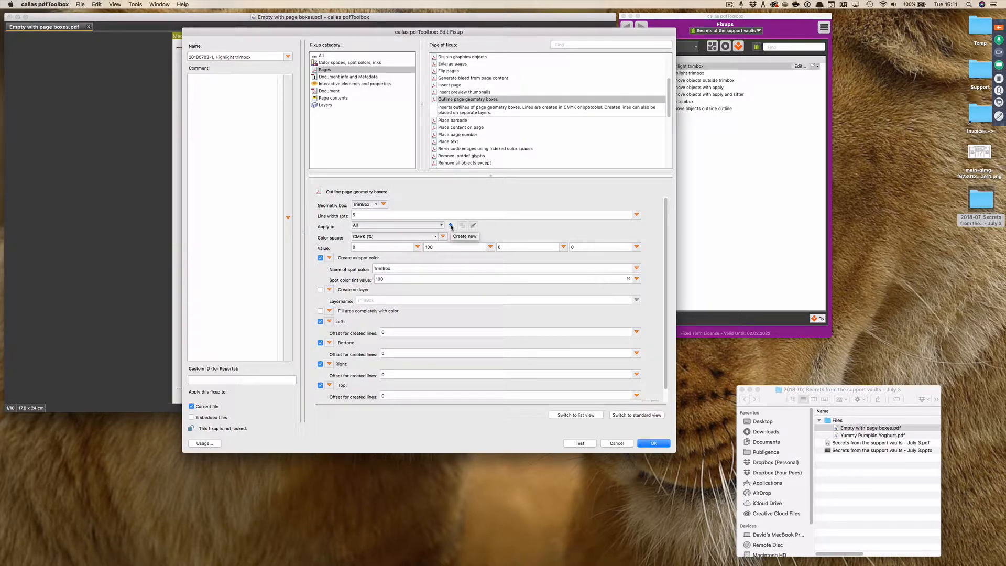
{"action": "left_click", "coordinate": [451, 226]}
{"action": "left_click", "coordinate": [653, 42]}
{"action": "type", "text": "sequen"}
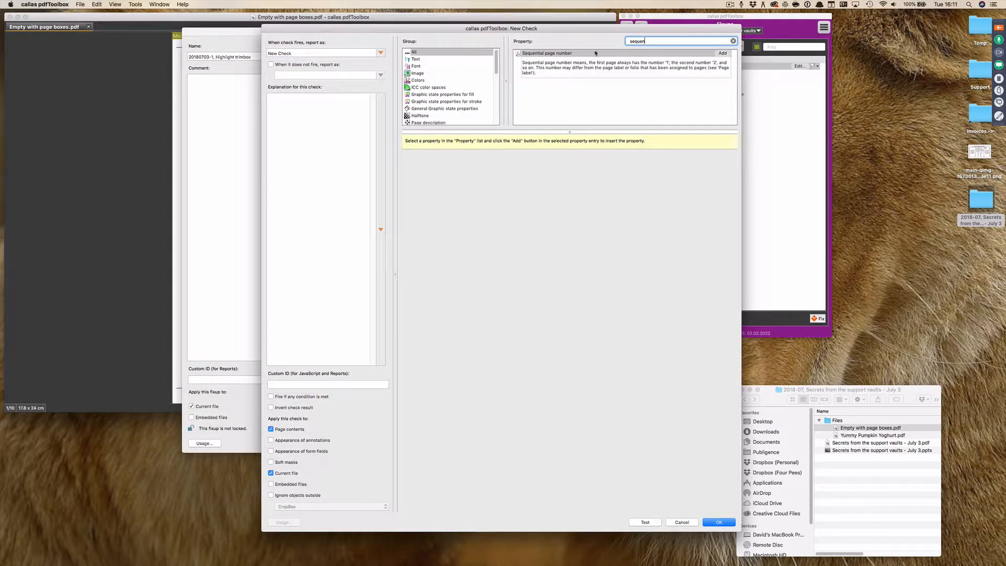
{"action": "double_click", "coordinate": [558, 55]}
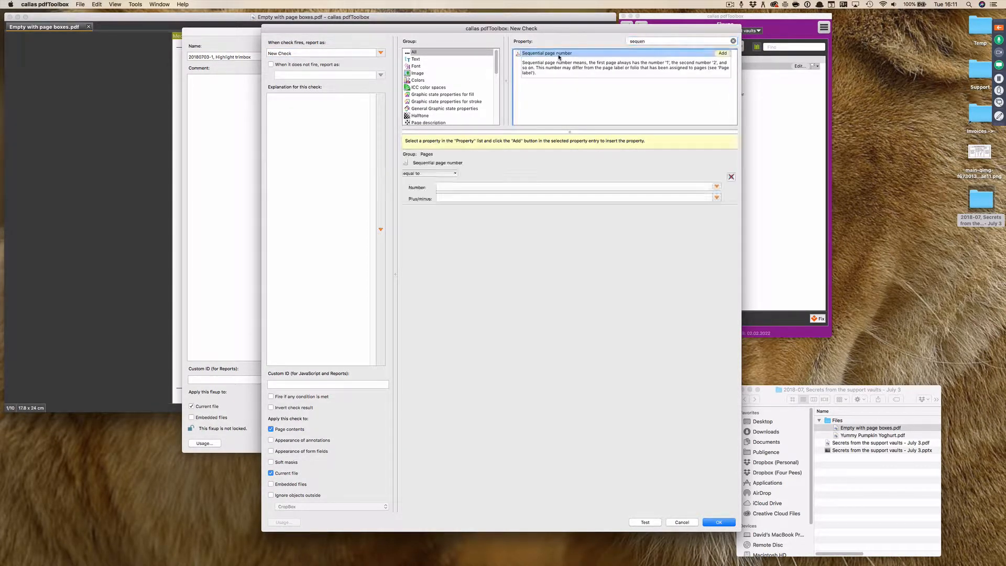
{"action": "left_click", "coordinate": [451, 187]}
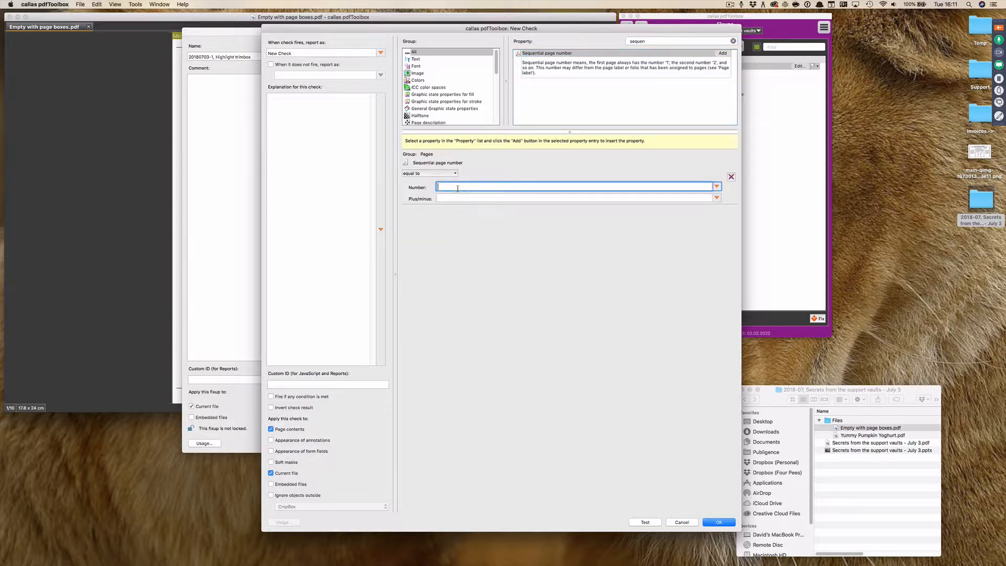
- Name the new check "Detect first page" and save it as the fixup's Apply to filter
{"action": "triple_click", "coordinate": [301, 53]}
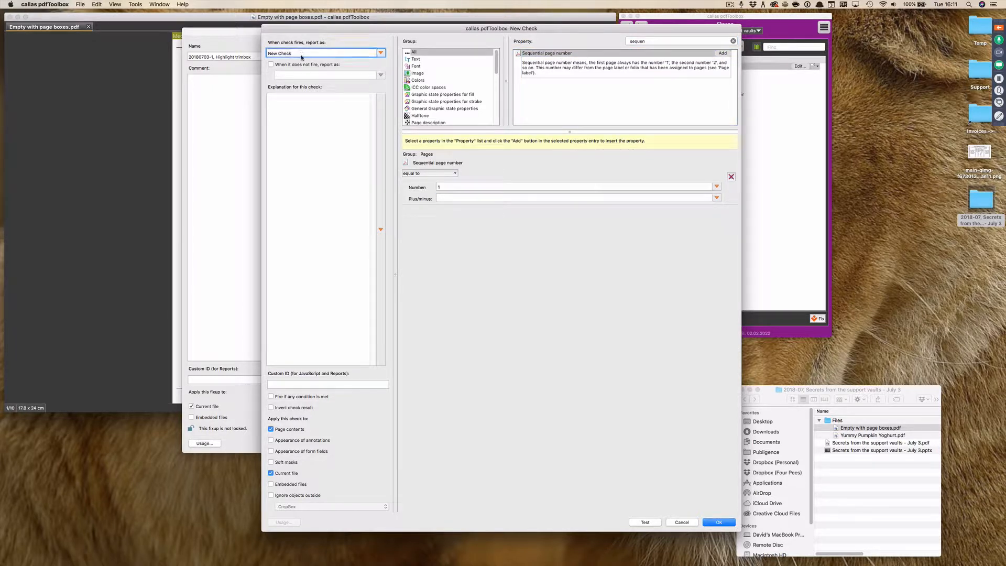
{"action": "type", "text": "Detect first page"}
{"action": "left_click", "coordinate": [725, 522]}
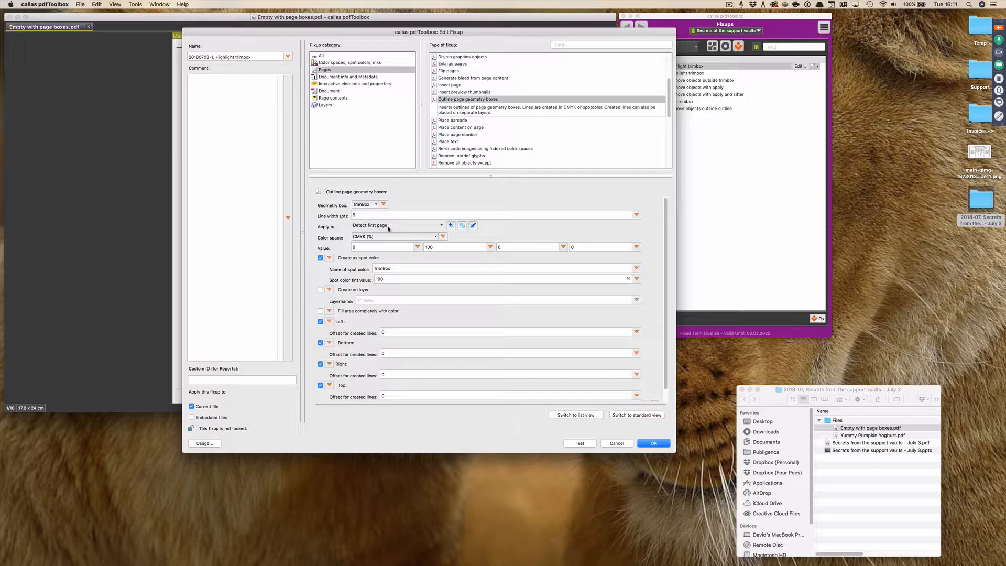
- Set the fixup's Apply to filter to All, and test the fixup on "Empty with page boxes.pdf" before saving it
{"action": "left_click", "coordinate": [388, 228]}
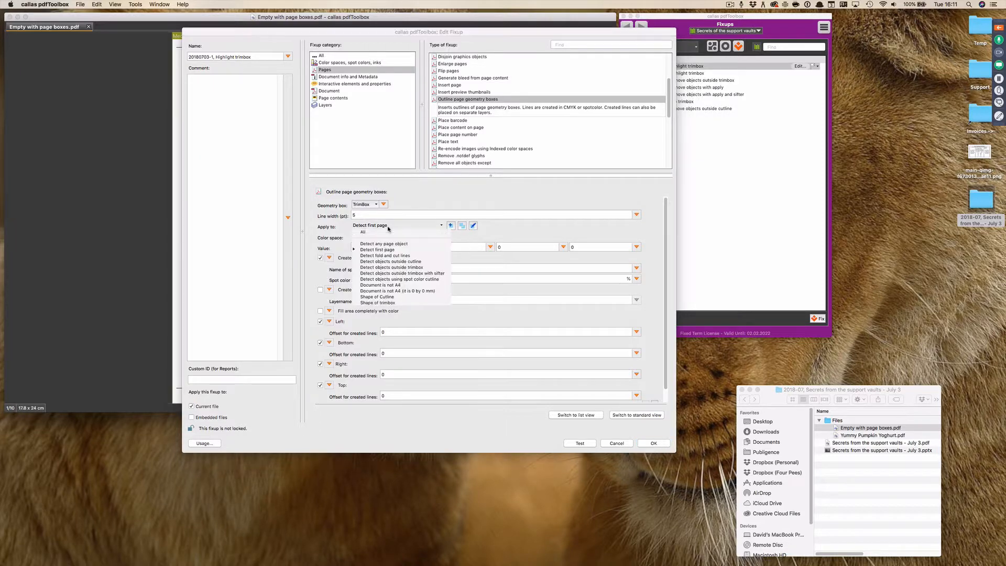
{"action": "left_click", "coordinate": [388, 231]}
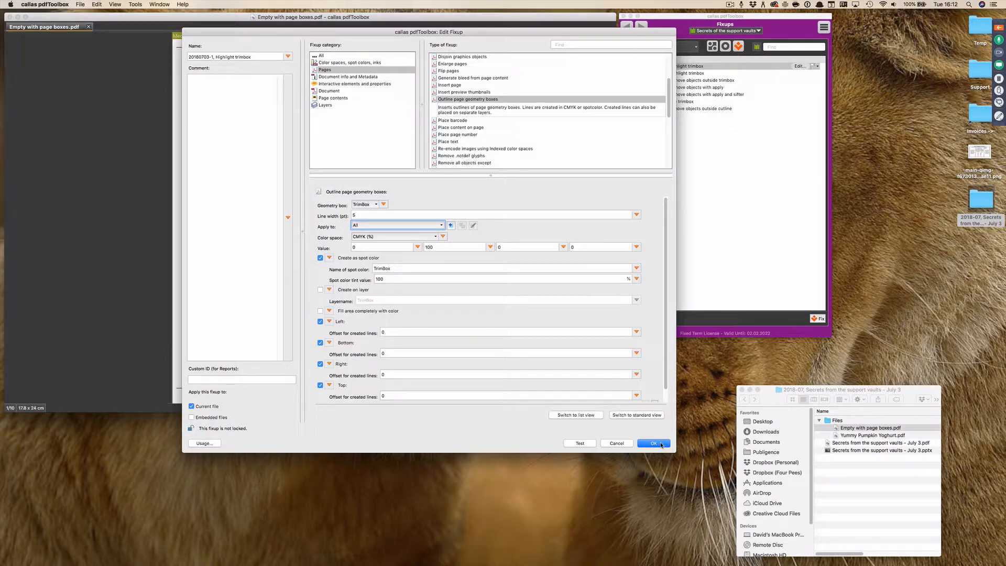
{"action": "left_click", "coordinate": [592, 445]}
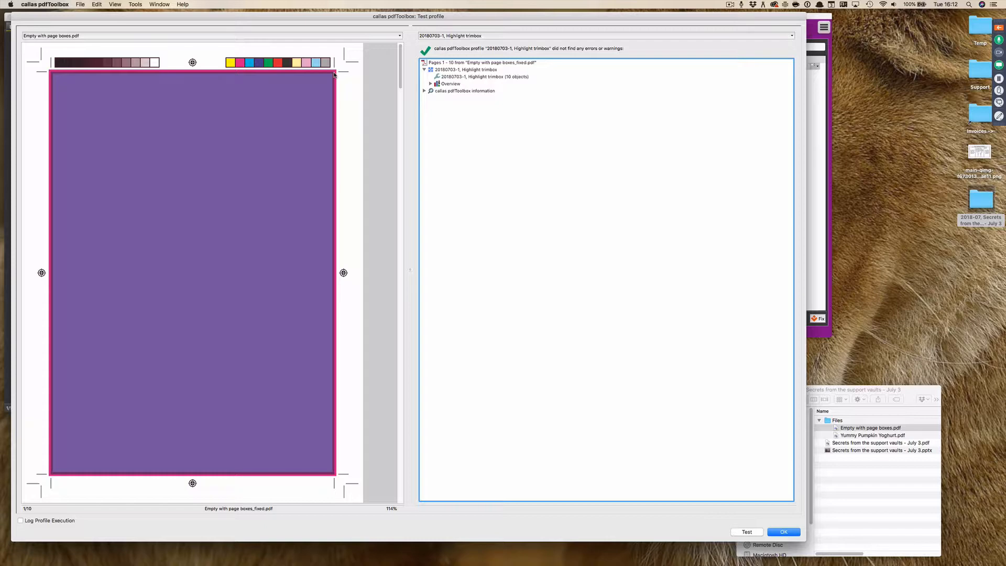
{"action": "left_click", "coordinate": [783, 531]}
{"action": "left_click", "coordinate": [652, 443]}
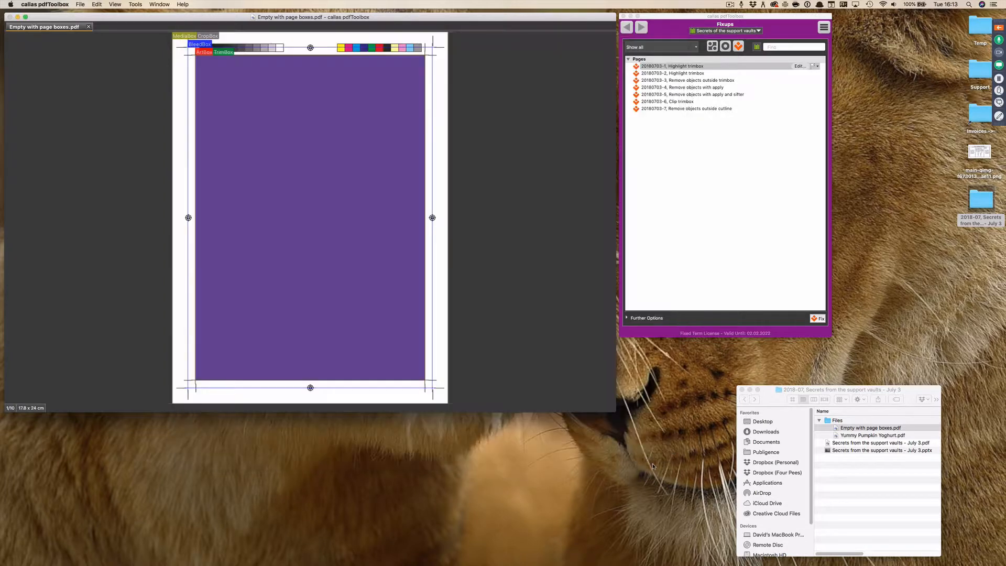
- Open the fixup "20180703-2, Highlight trimbox" for editing and examine the shape sources it offers, leaving From TrimBox selected
{"action": "left_click", "coordinate": [707, 68]}
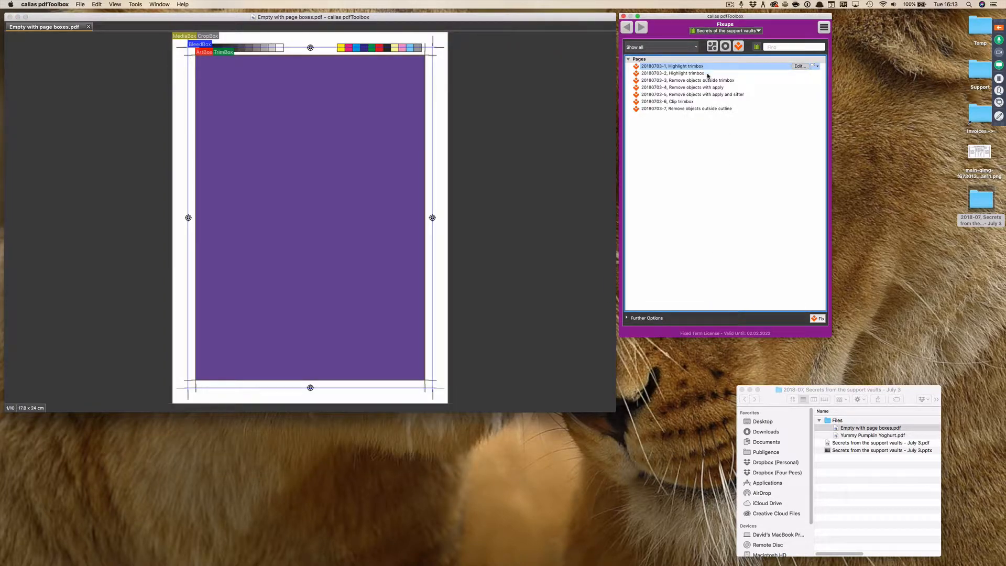
{"action": "left_click", "coordinate": [706, 74]}
{"action": "left_click", "coordinate": [705, 66]}
{"action": "left_click", "coordinate": [703, 73]}
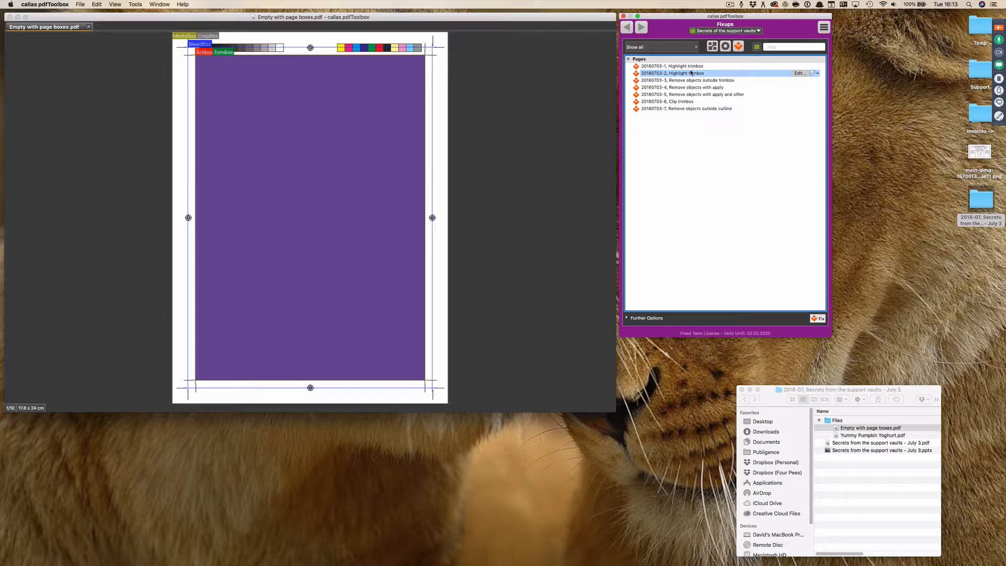
{"action": "left_click", "coordinate": [799, 74]}
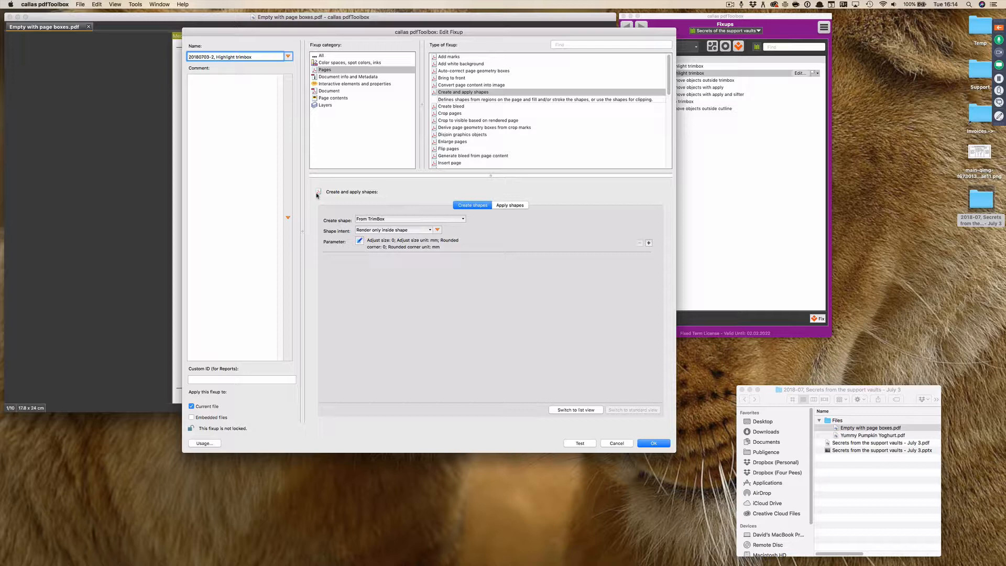
{"action": "left_click", "coordinate": [462, 219]}
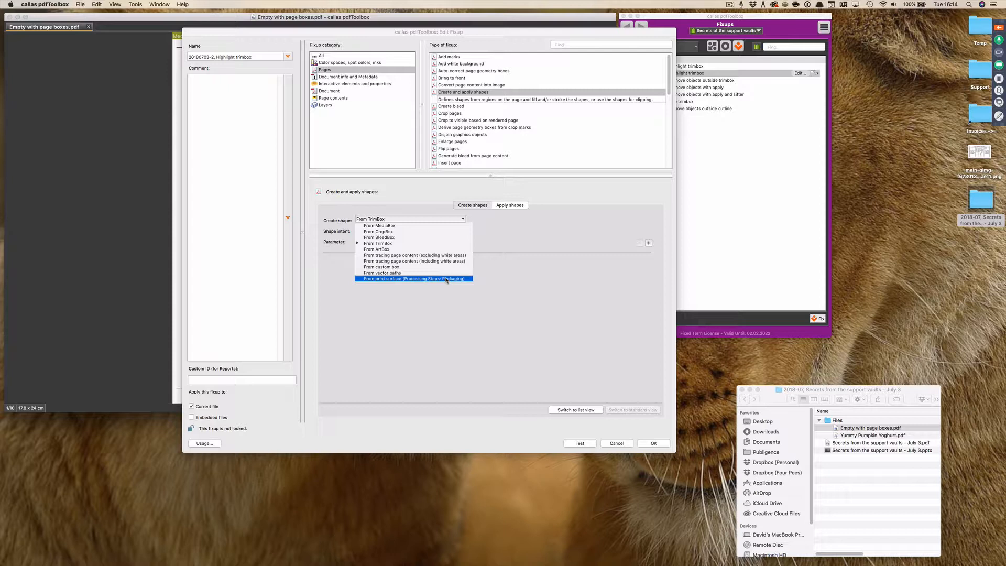
{"action": "left_click", "coordinate": [505, 269]}
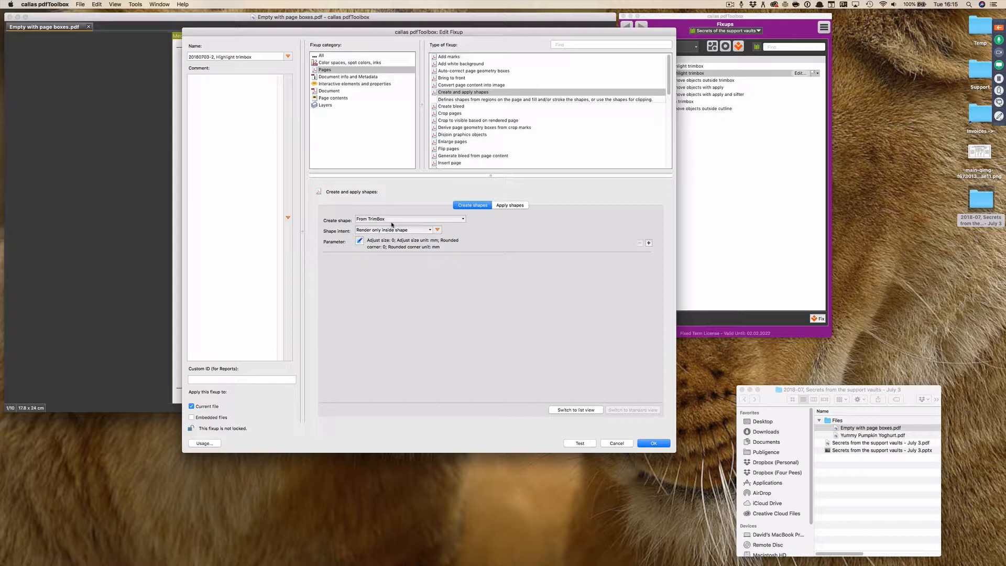
- Set the rounded corner of the TrimBox shape to 5 mm in the Create shapes parameters
{"action": "left_click", "coordinate": [359, 241]}
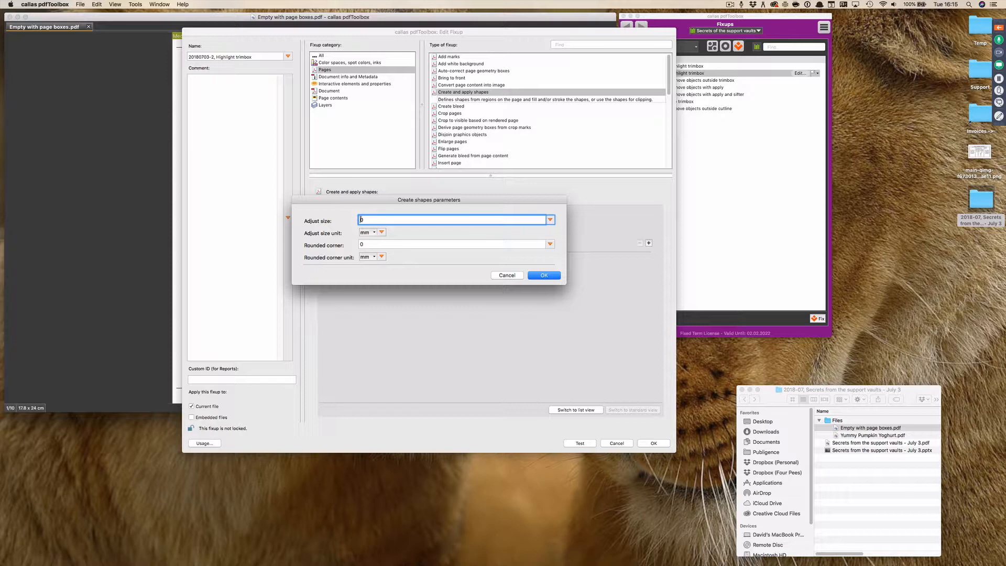
{"action": "left_click", "coordinate": [369, 244]}
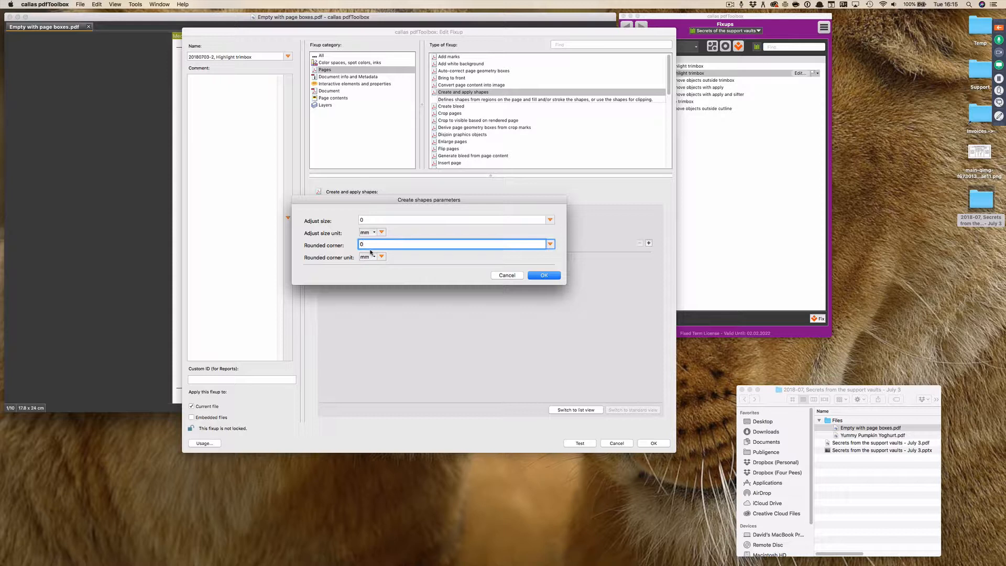
{"action": "type", "text": "5"}
{"action": "left_click", "coordinate": [539, 275]}
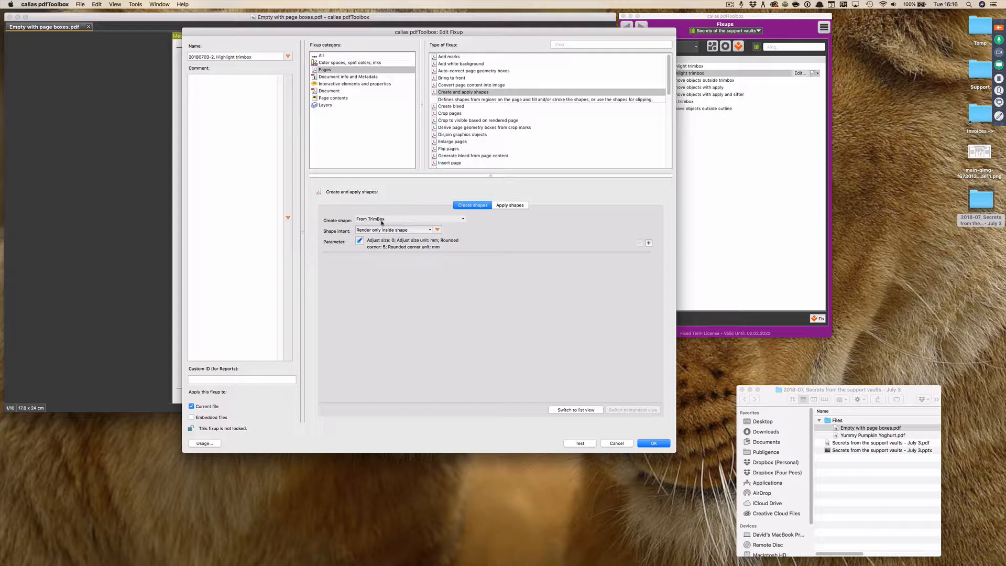
- Review the Apply shapes parameters, including the spot colors and the opacity for fill and stroke
{"action": "left_click", "coordinate": [511, 208]}
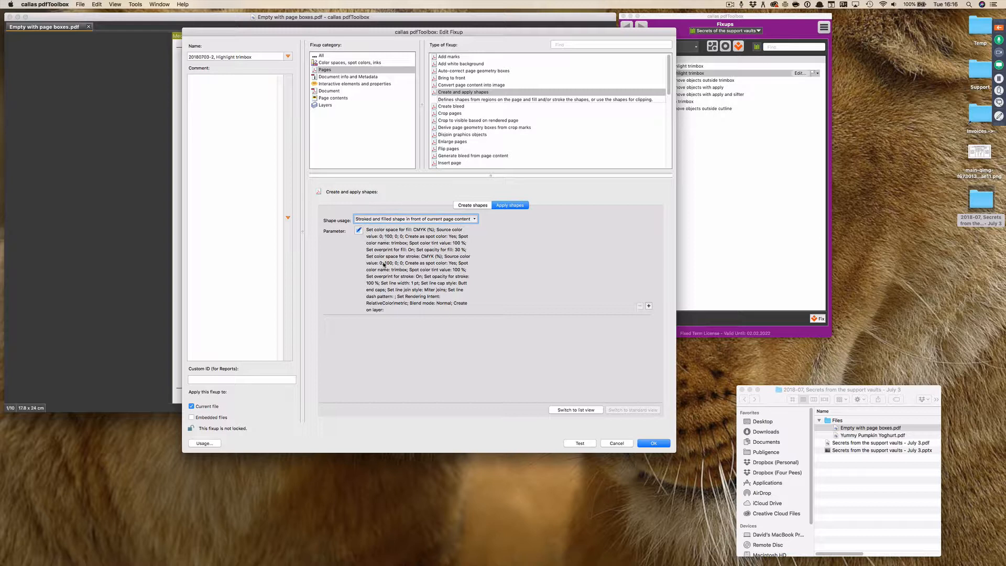
{"action": "left_click", "coordinate": [358, 229]}
{"action": "mouse_move", "coordinate": [491, 94]}
{"action": "left_mouse_down"}
{"action": "mouse_move", "coordinate": [529, 67]}
{"action": "mouse_move", "coordinate": [524, 41]}
{"action": "left_mouse_up"}
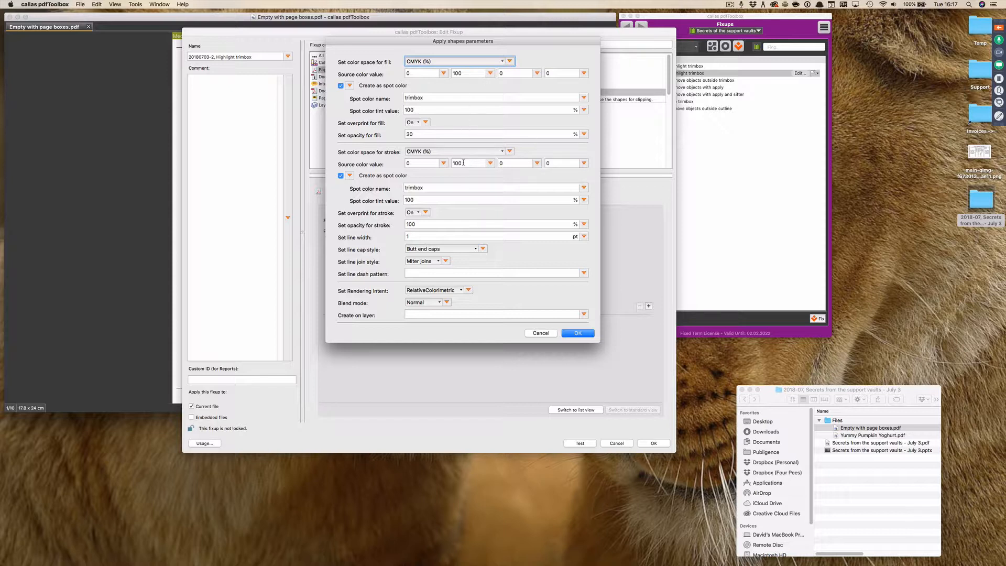
{"action": "left_click_drag", "start_coordinate": [418, 135], "coordinate": [394, 133]}
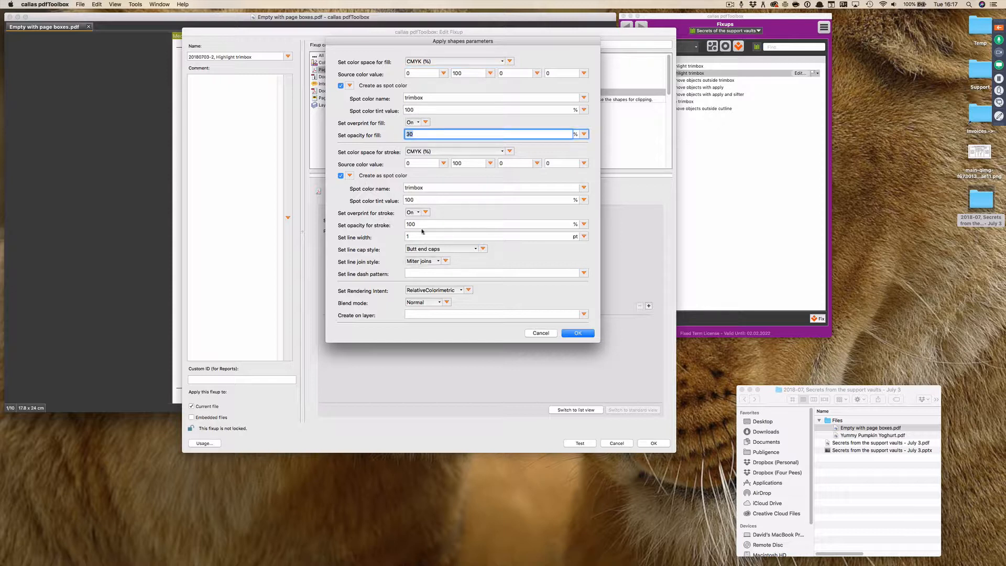
{"action": "left_click_drag", "start_coordinate": [417, 224], "coordinate": [401, 225]}
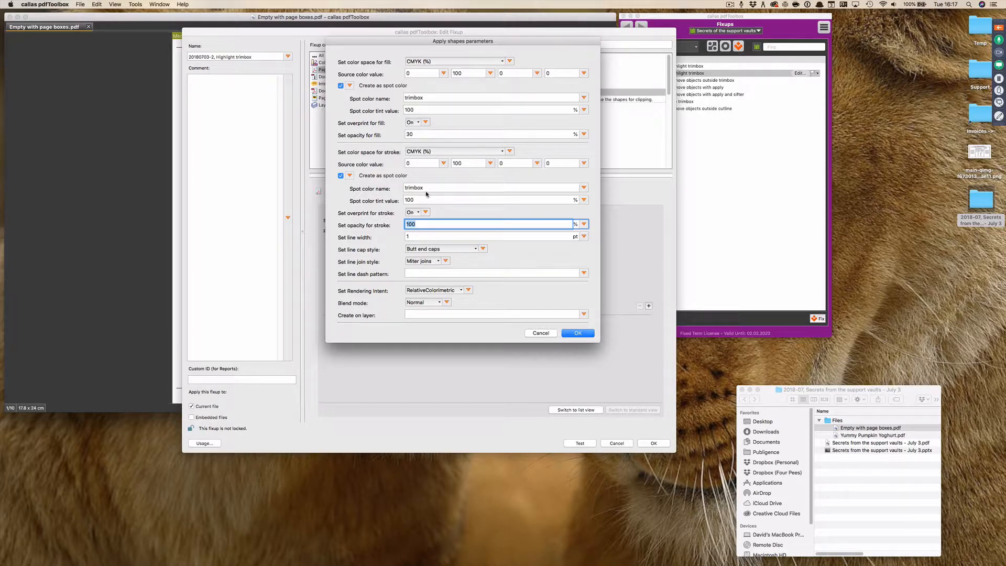
{"action": "left_click", "coordinate": [578, 334]}
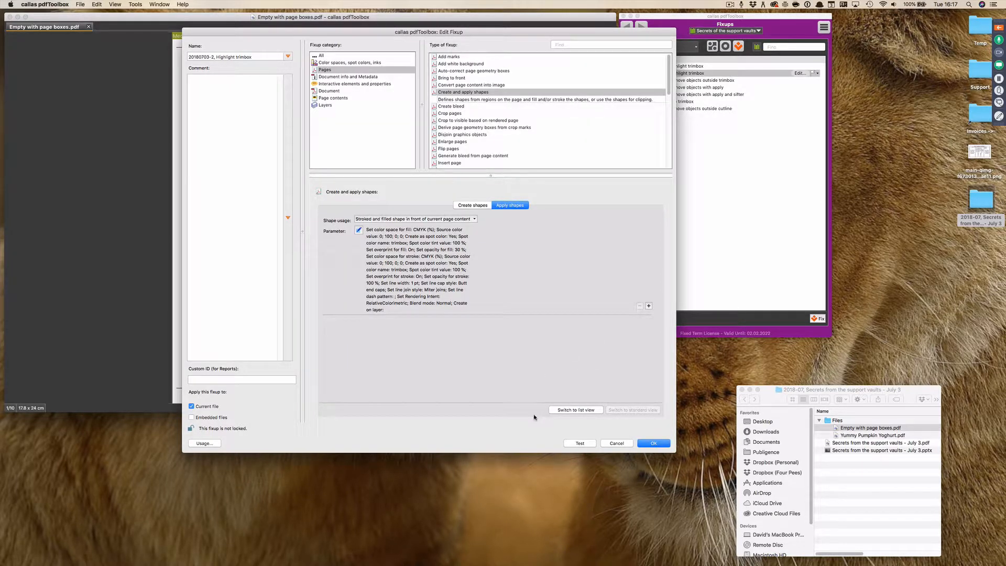
- Test the Highlight trimbox fixup on "Empty with page boxes.pdf" and save it
{"action": "left_click", "coordinate": [573, 443]}
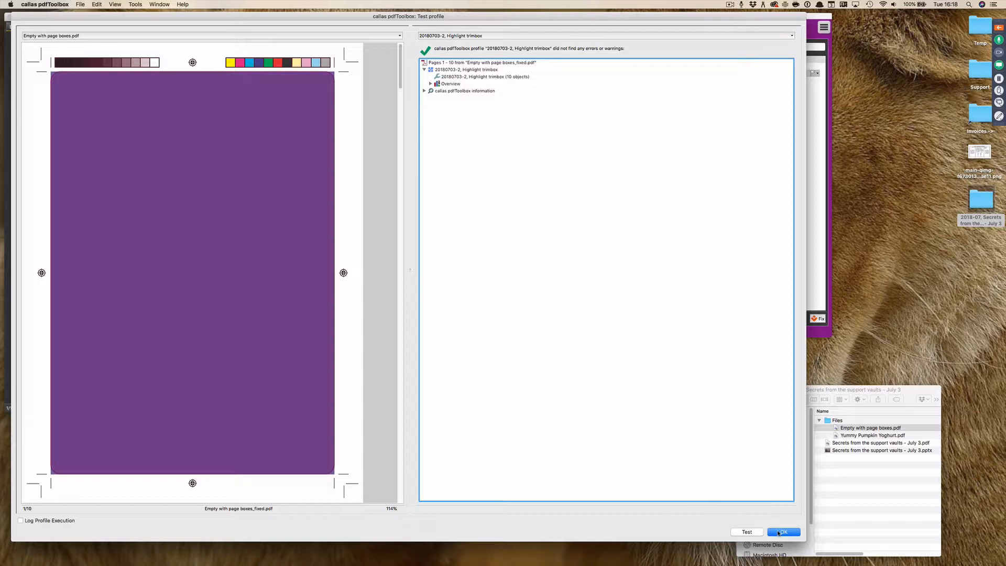
{"action": "left_click", "coordinate": [779, 532]}
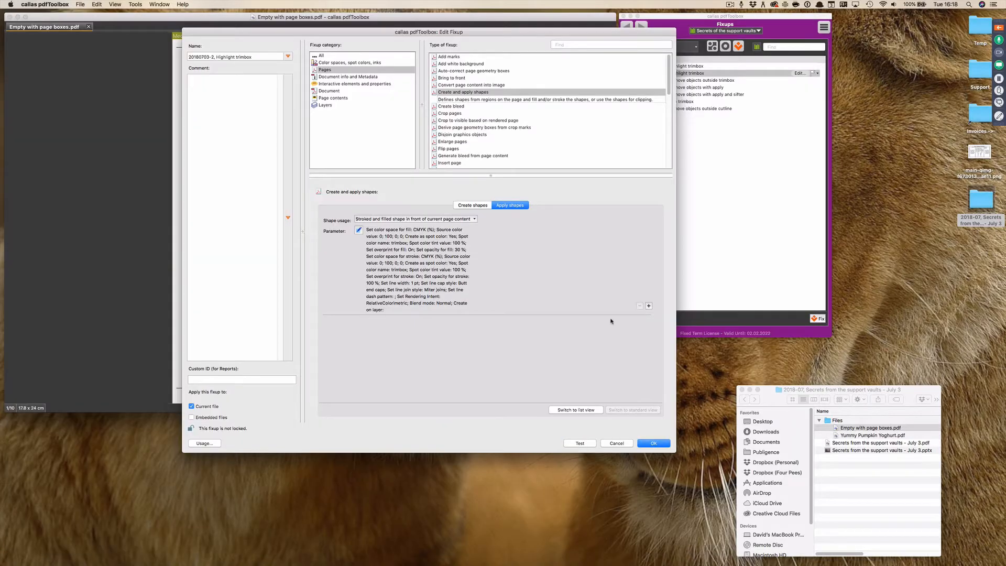
{"action": "left_click", "coordinate": [643, 444]}
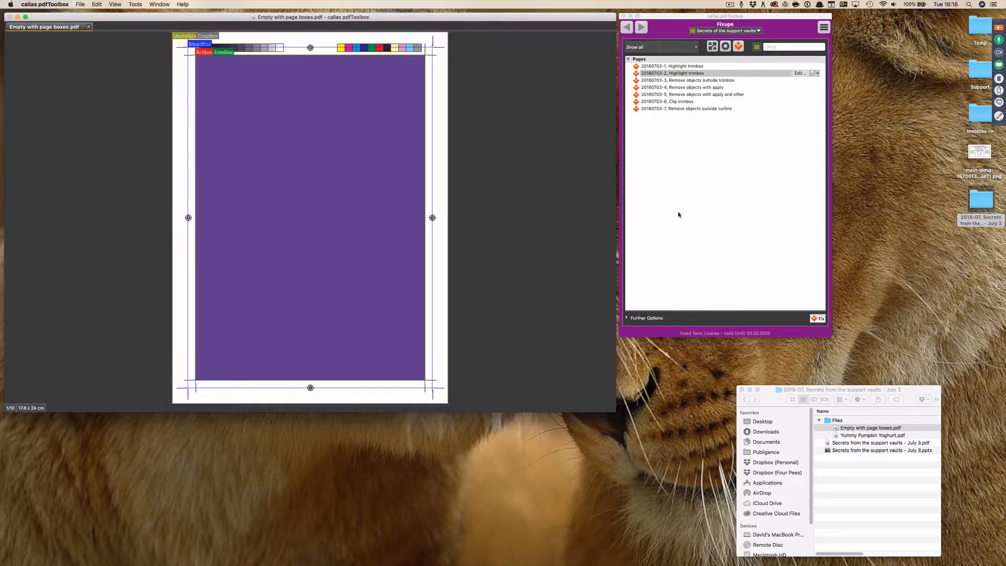
- Open the fixup "20180703-3, Remove objects outside trimbox" for editing and bring up its Completely outside options
{"action": "left_click", "coordinate": [673, 73]}
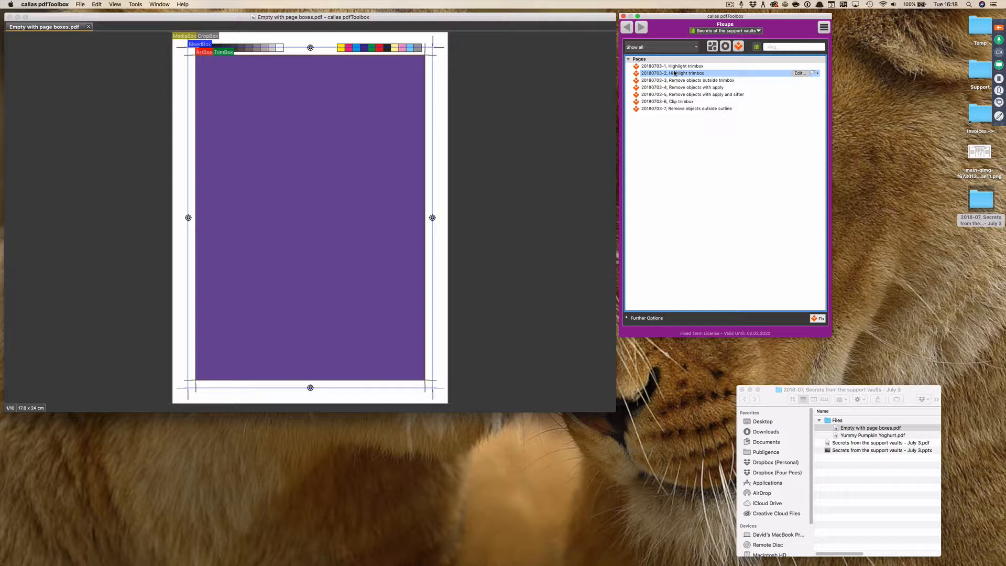
{"action": "left_click", "coordinate": [674, 80]}
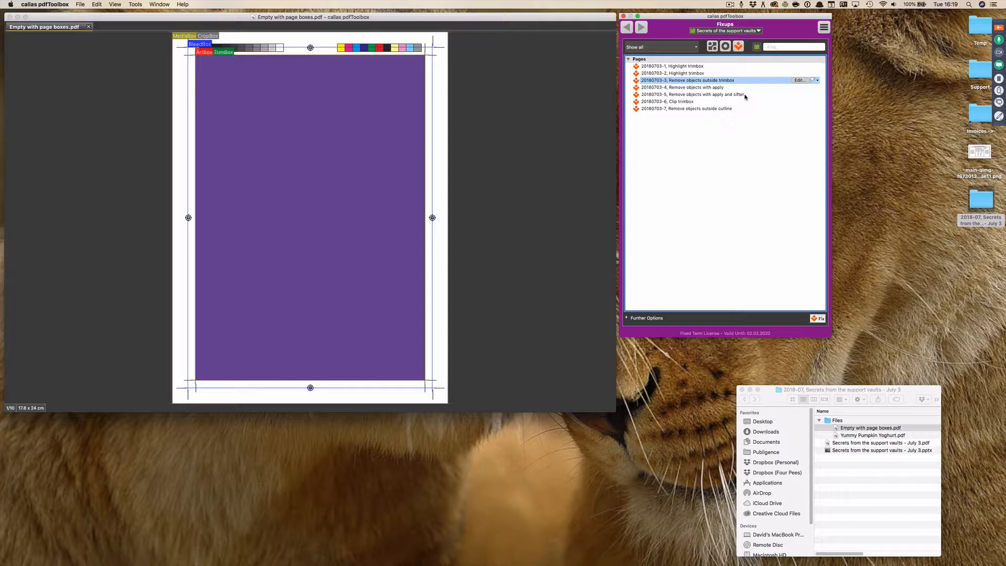
{"action": "left_click", "coordinate": [799, 81]}
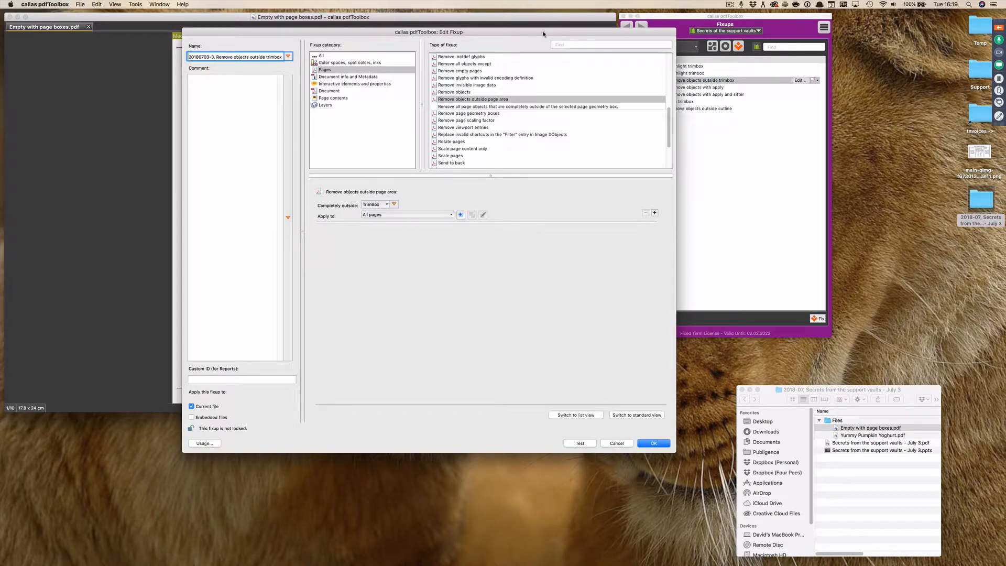
{"action": "left_click_drag", "start_coordinate": [543, 34], "coordinate": [545, 42]}
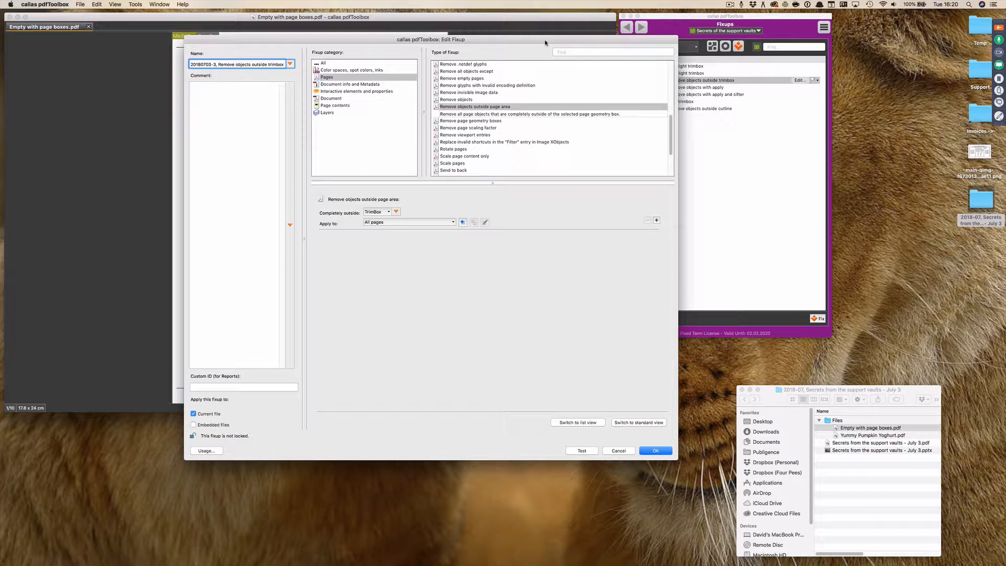
{"action": "left_click", "coordinate": [388, 213]}
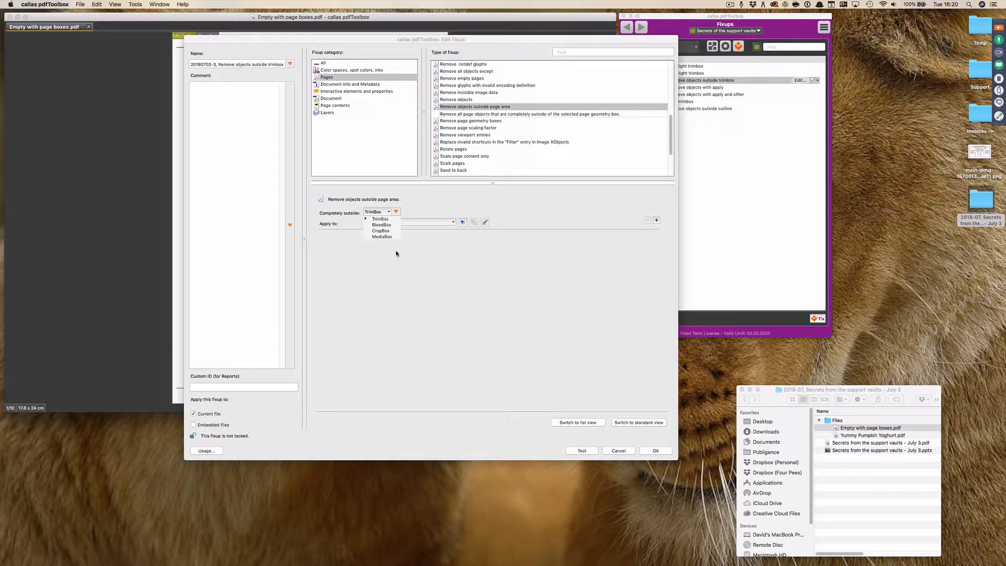
- Switch to the GoToWebinar control panel and look through the attendee list
{"action": "left_click", "coordinate": [999, 29]}
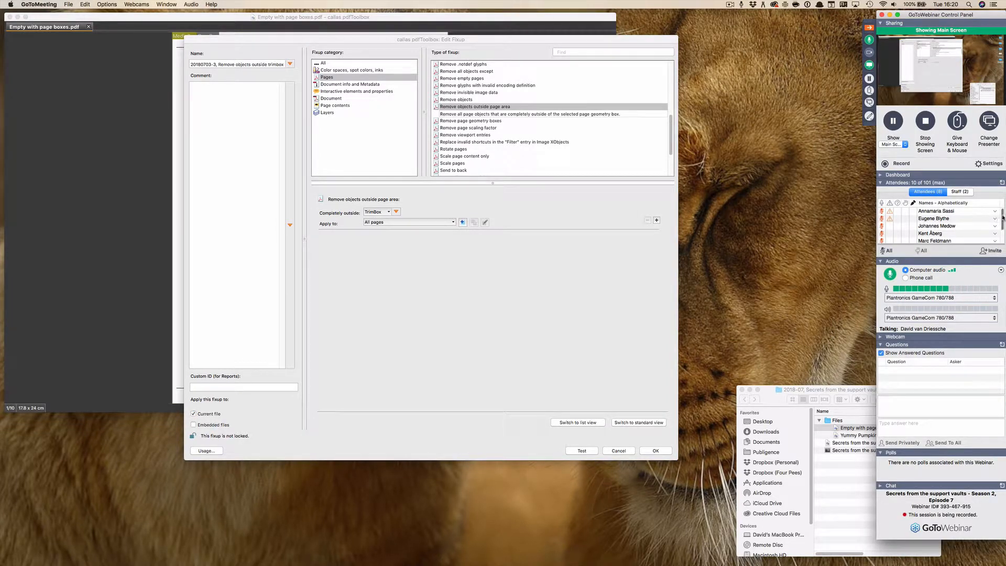
{"action": "scroll", "coordinate": [1002, 221], "scroll_direction": "down", "scroll_amount": 2}
- Return to pdfToolbox and examine which page boxes Completely outside offers, keeping TrimBox selected
{"action": "left_click", "coordinate": [384, 212]}
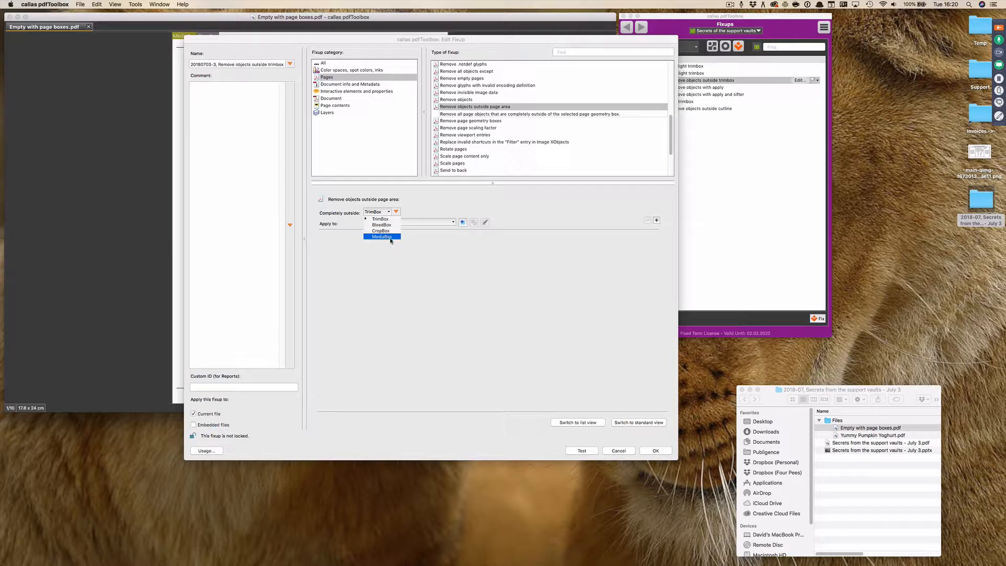
{"action": "left_click", "coordinate": [465, 292]}
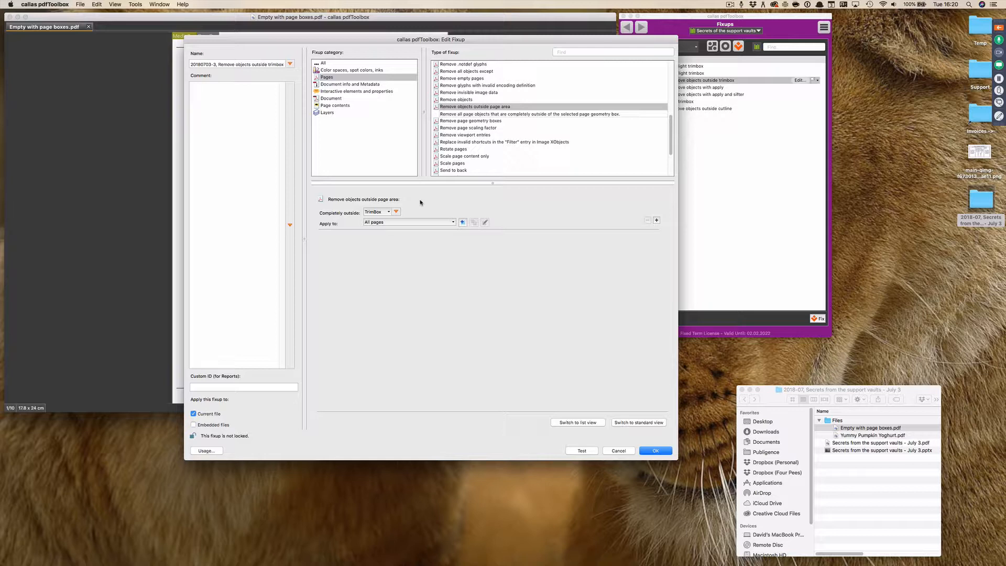
{"action": "left_click", "coordinate": [376, 212]}
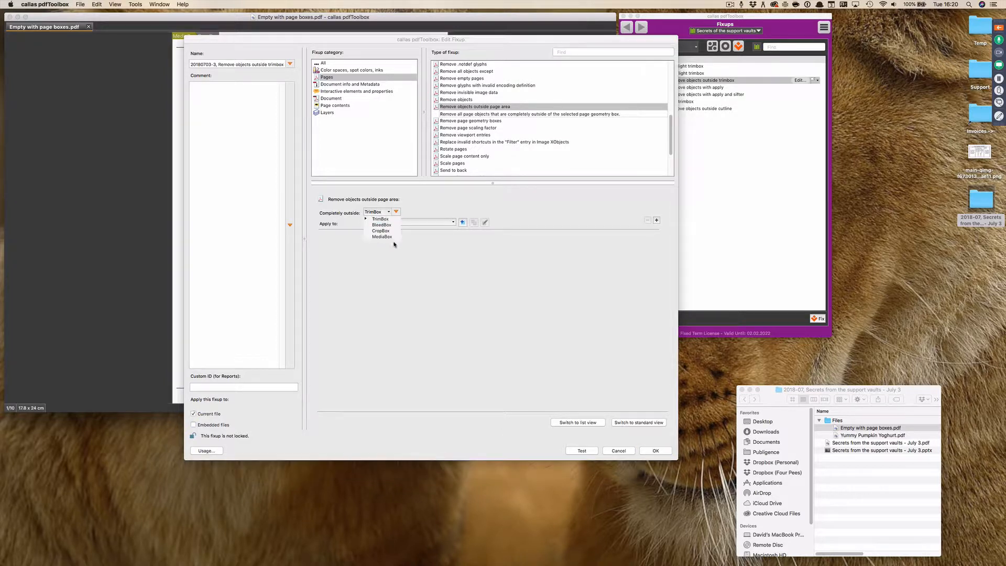
{"action": "left_click", "coordinate": [394, 264]}
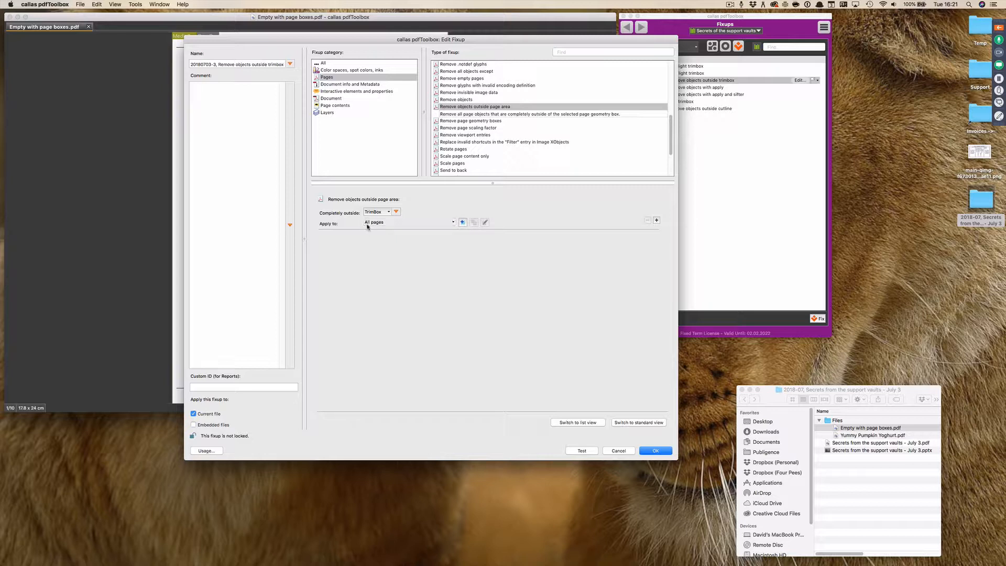
- Try "Detect first page" as the fixup's Apply to filter and set it back to All pages
{"action": "left_click", "coordinate": [383, 222]}
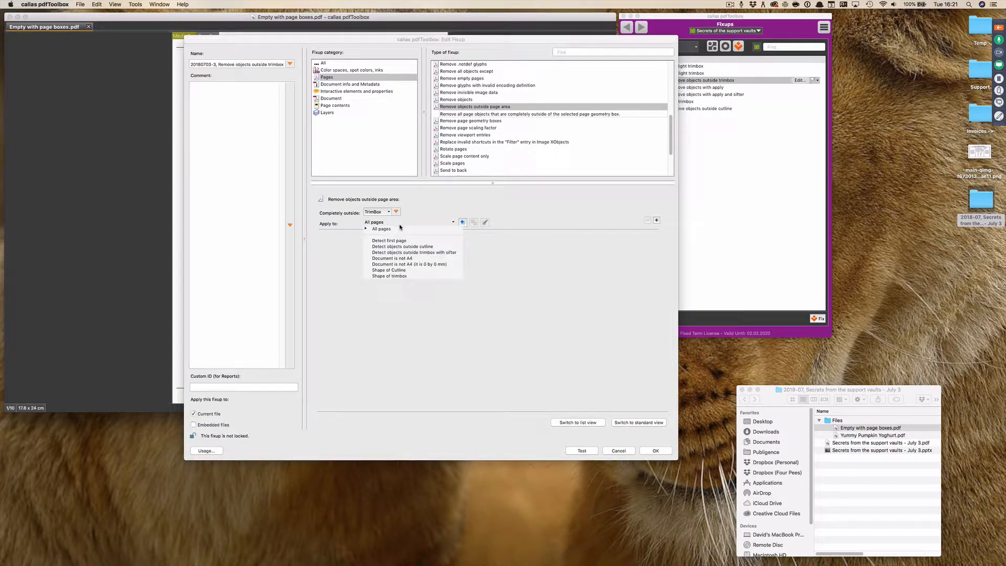
{"action": "left_click", "coordinate": [401, 241]}
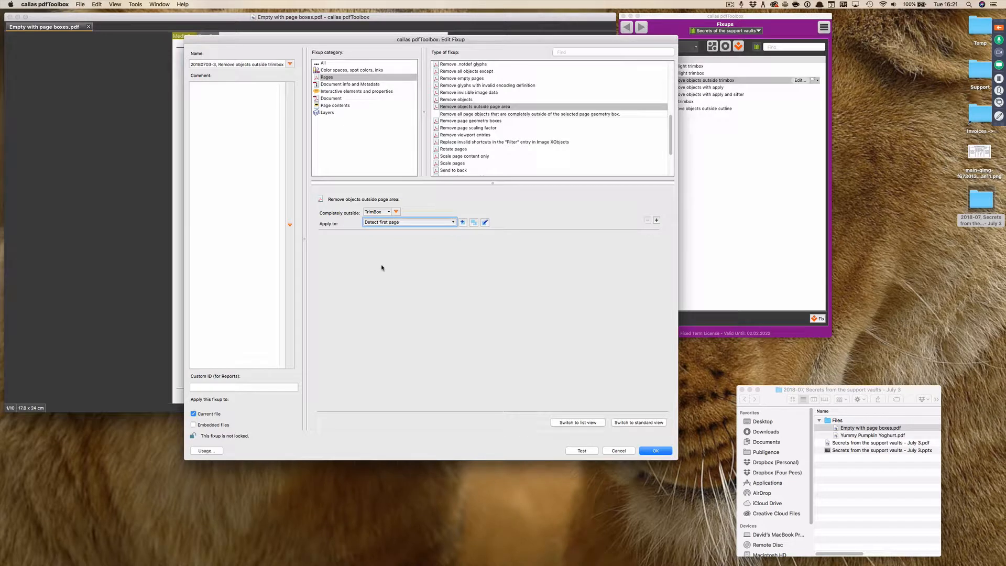
{"action": "left_click", "coordinate": [411, 225]}
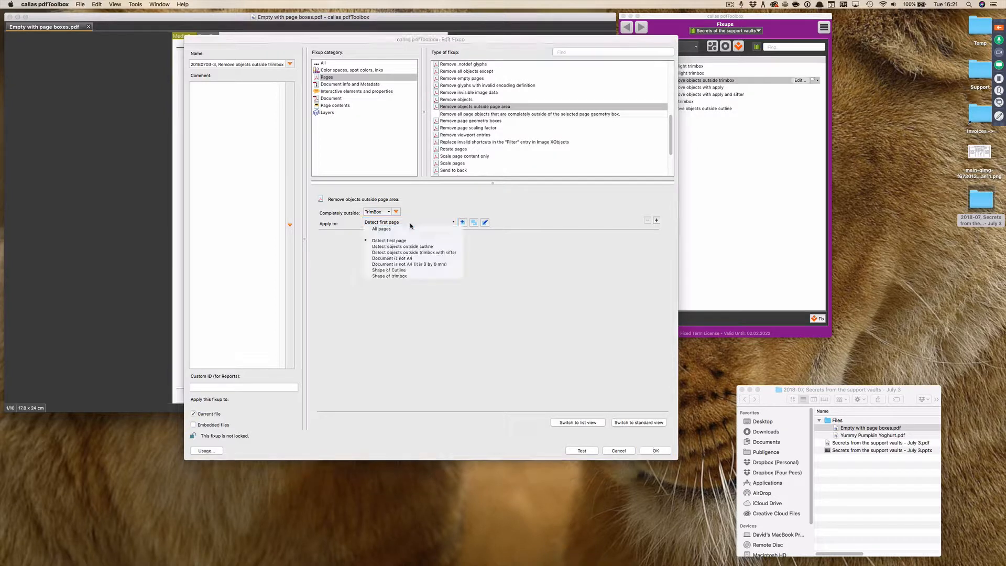
{"action": "left_click", "coordinate": [408, 232]}
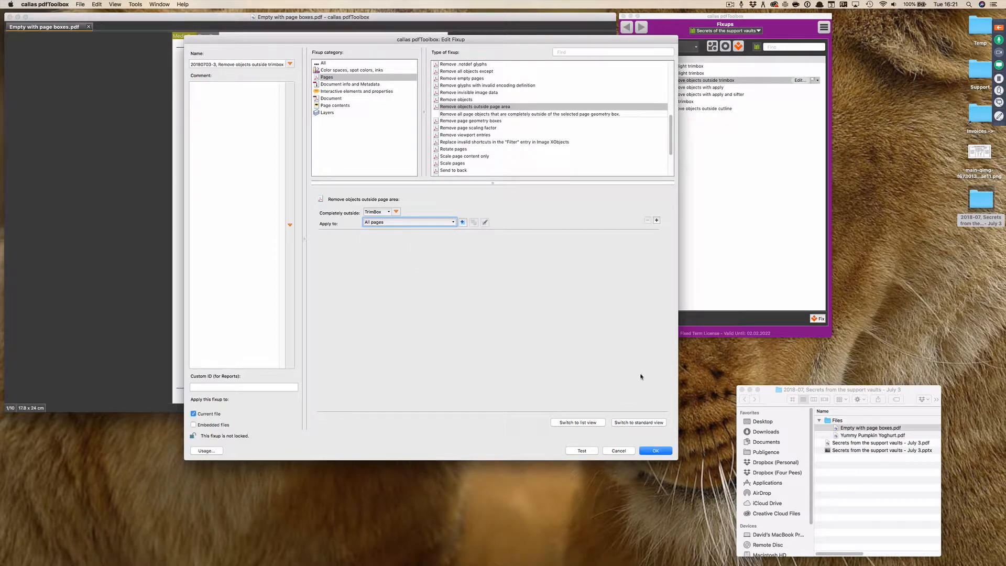
- Test the Remove objects outside trimbox fixup on all pages of "Empty with page boxes.pdf" and inspect the resulting pages
{"action": "left_click", "coordinate": [583, 451]}
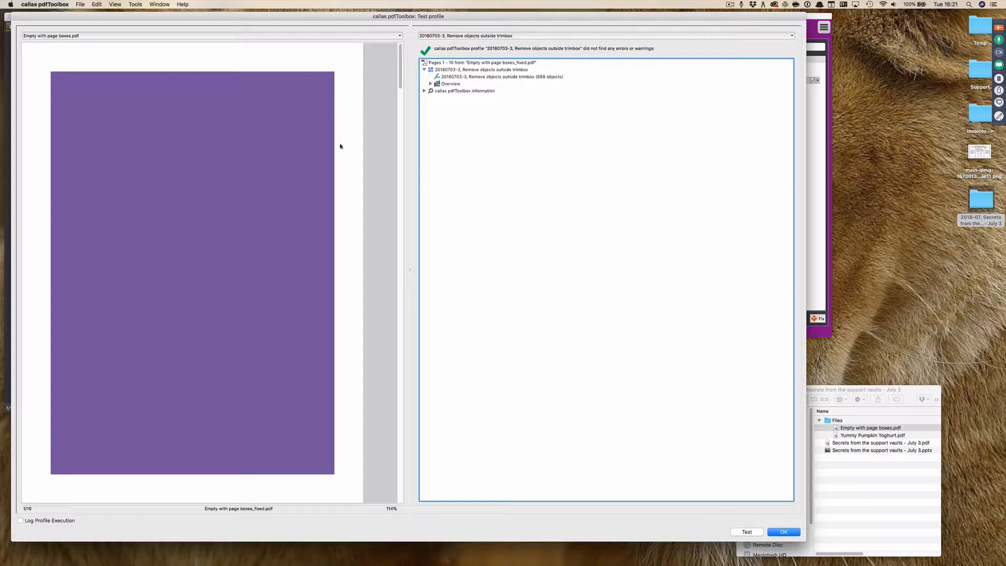
{"action": "scroll", "coordinate": [338, 212], "scroll_direction": "down", "scroll_amount": 2}
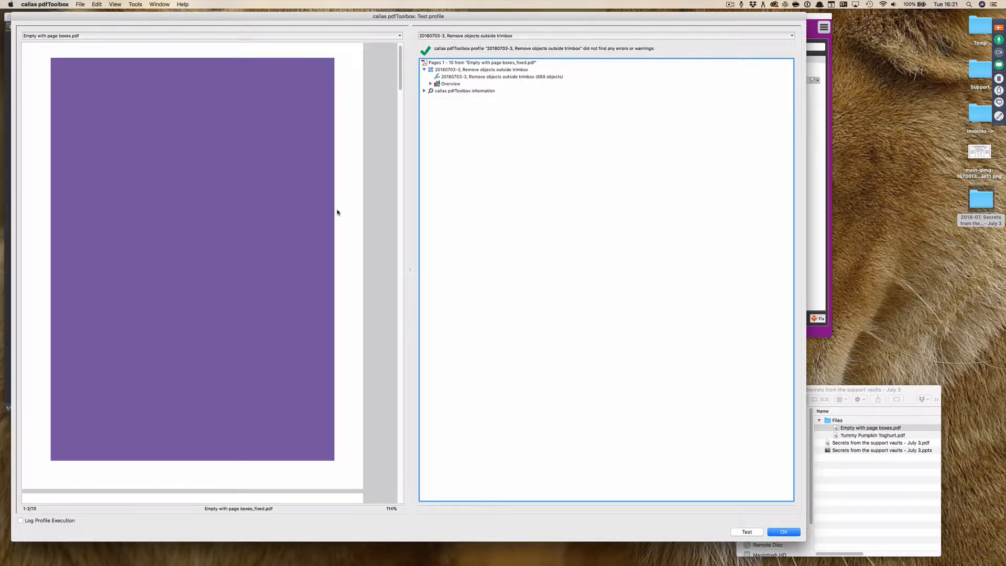
{"action": "left_click", "coordinate": [784, 532]}
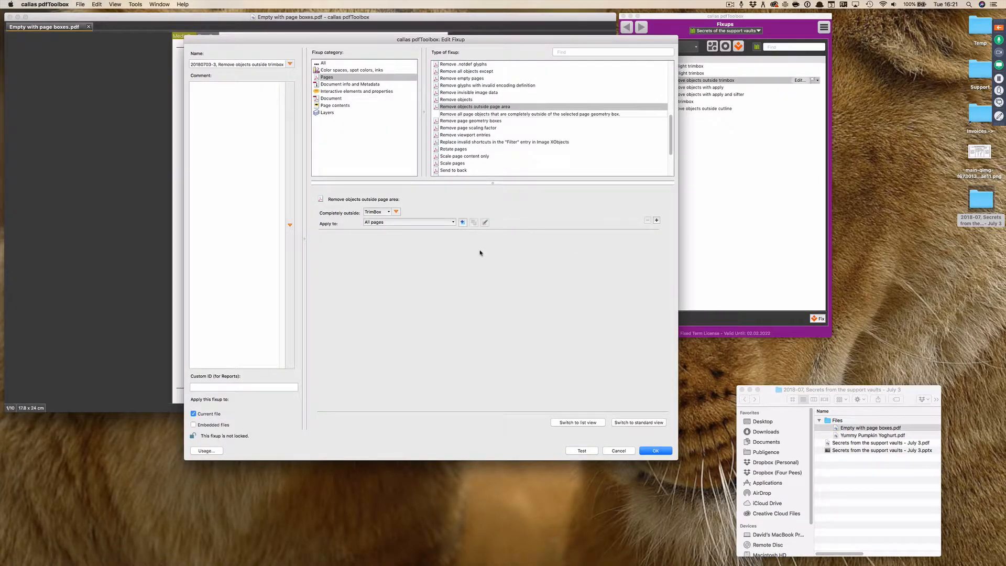
- Set the fixup's Apply to filter to "Detect first page"
{"action": "left_click", "coordinate": [451, 222]}
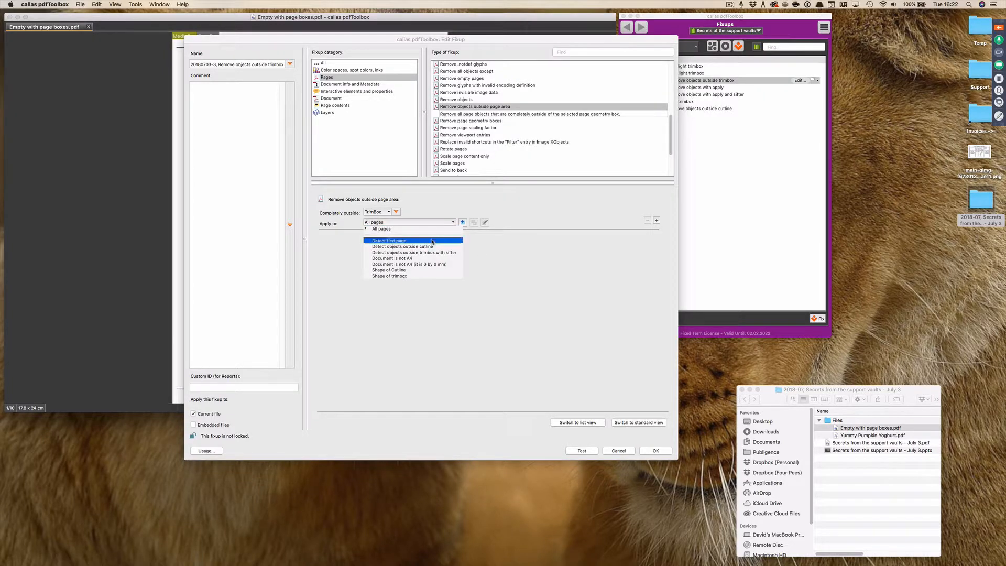
{"action": "left_click", "coordinate": [432, 241]}
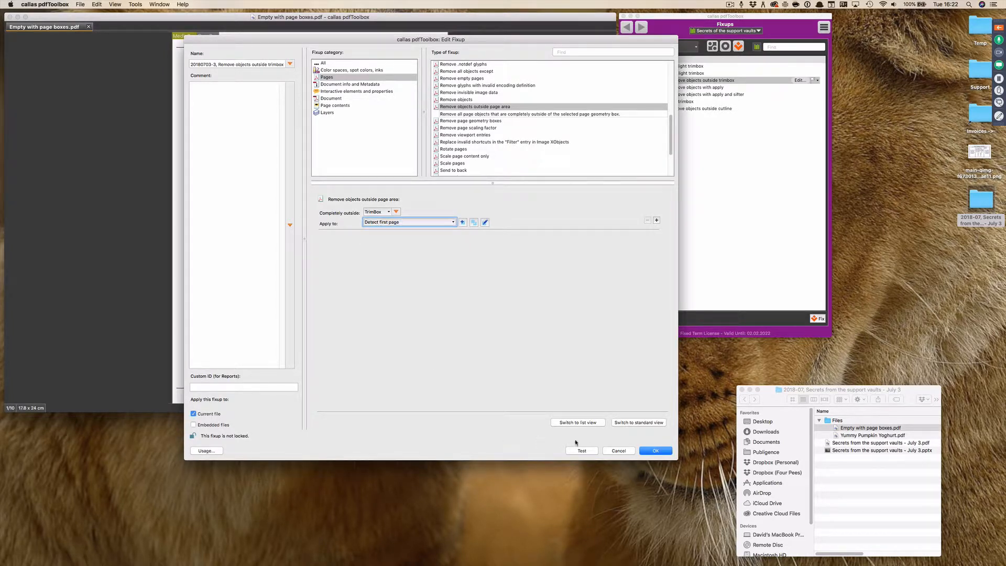
- Review the "Detect first page" check's condition, then test the fixup with that filter and inspect the resulting pages
{"action": "left_click", "coordinate": [485, 222]}
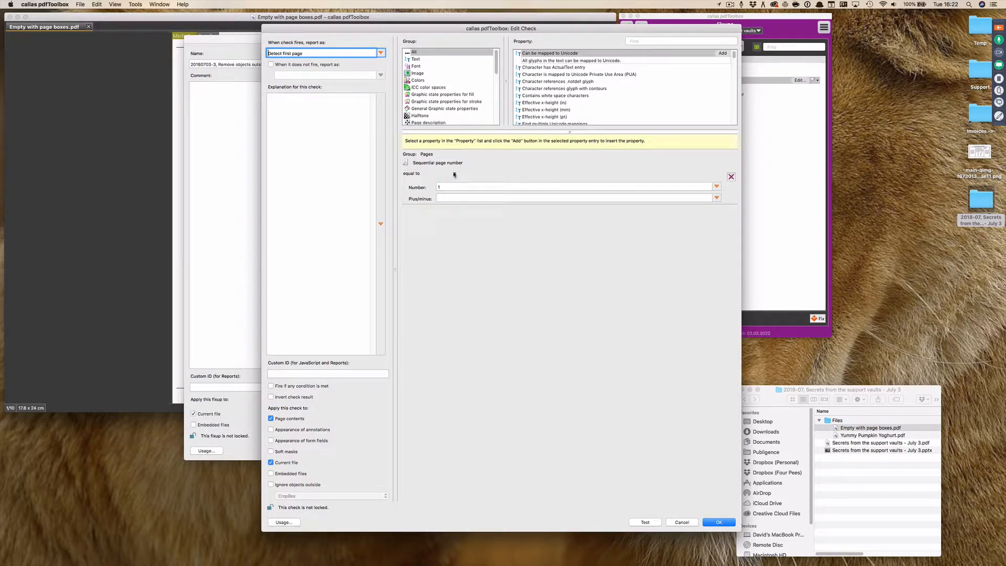
{"action": "left_click", "coordinate": [681, 521]}
{"action": "left_click", "coordinate": [582, 450]}
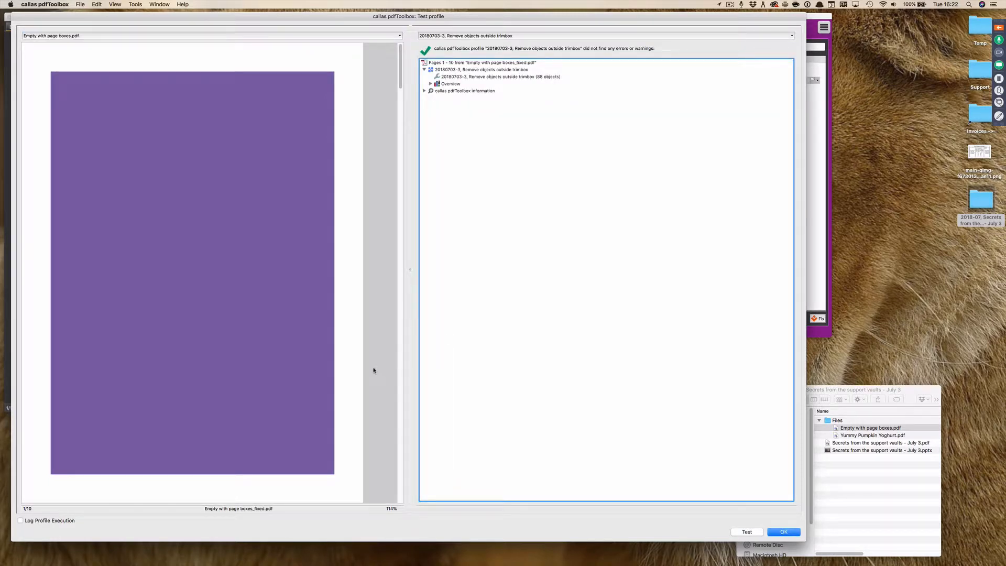
{"action": "scroll", "coordinate": [373, 370], "scroll_direction": "down", "scroll_amount": 10}
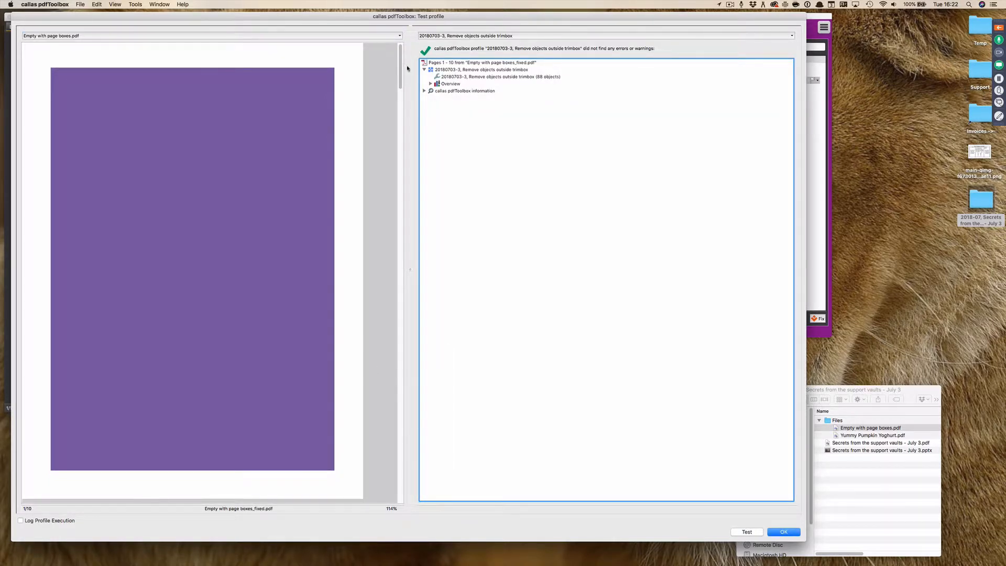
{"action": "scroll", "coordinate": [404, 156], "scroll_direction": "down", "scroll_amount": 15}
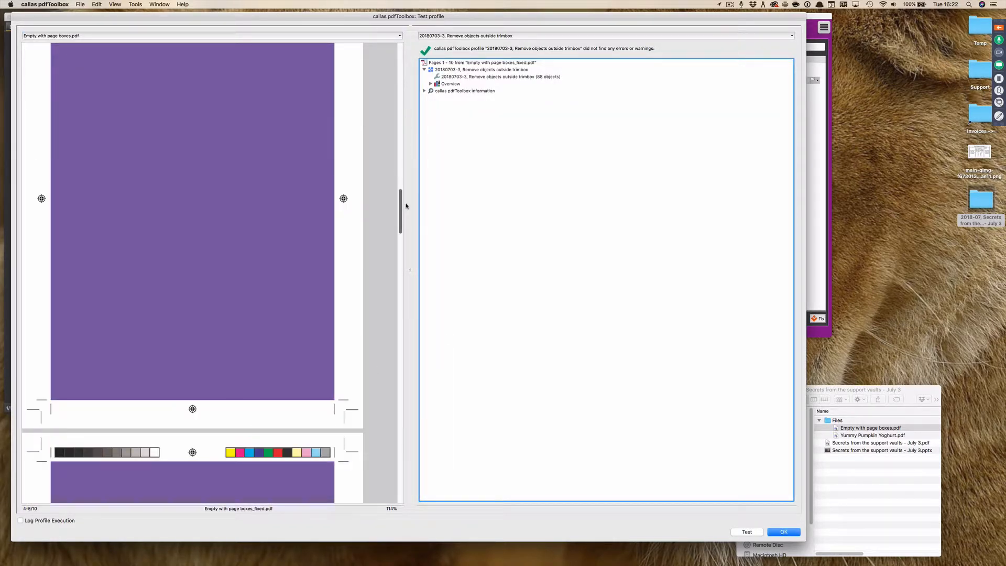
{"action": "left_click_drag", "start_coordinate": [404, 163], "coordinate": [402, 104]}
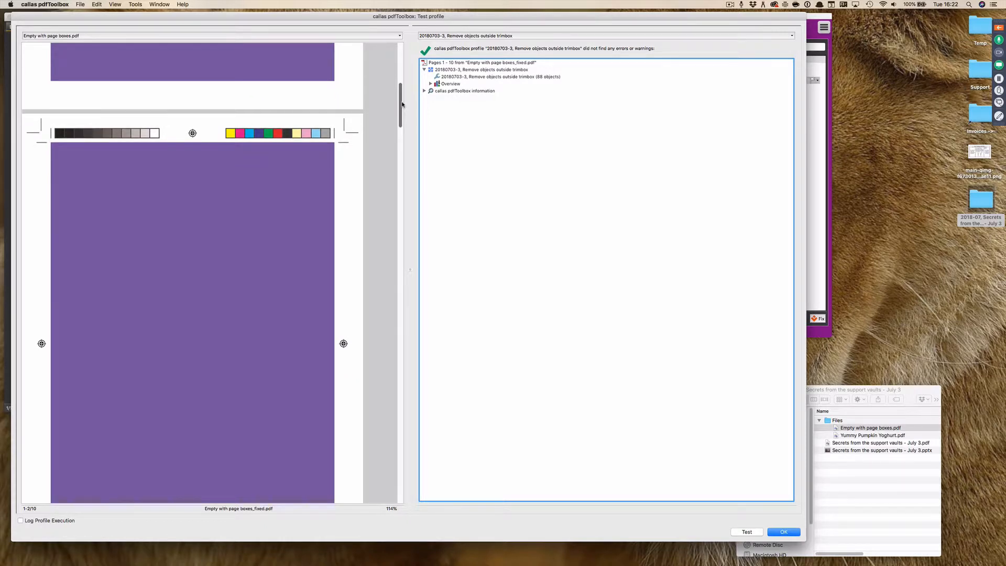
{"action": "left_click", "coordinate": [794, 530]}
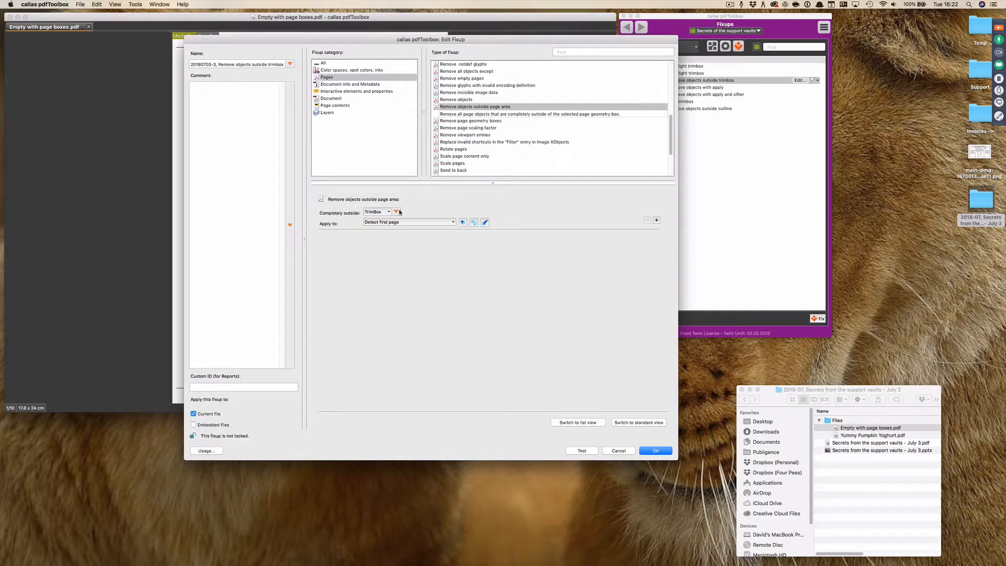
- Edit the "Detect first page" check so its sequential page number condition is greater than 1
{"action": "left_click", "coordinate": [484, 222]}
{"action": "left_click", "coordinate": [439, 173]}
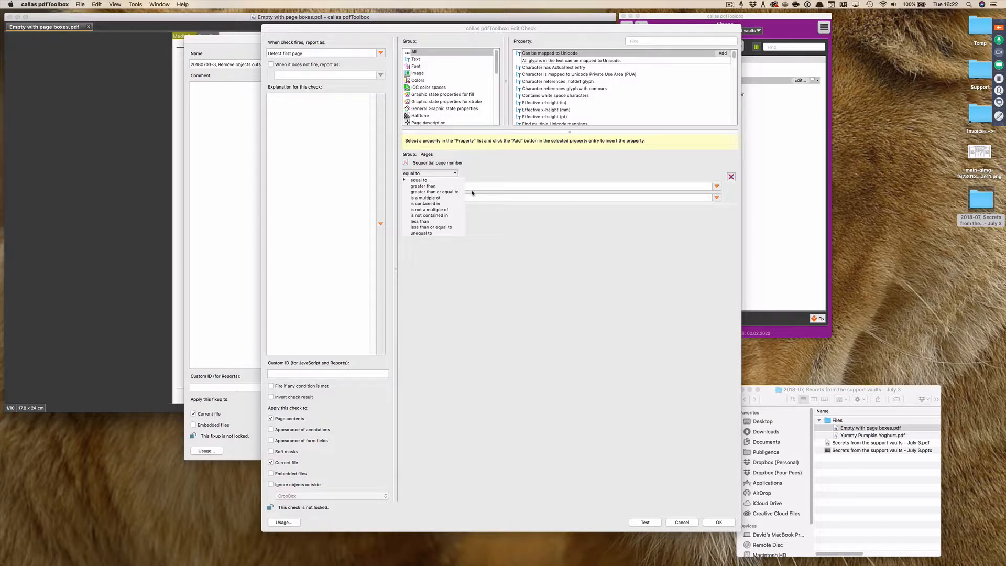
{"action": "left_click", "coordinate": [454, 221]}
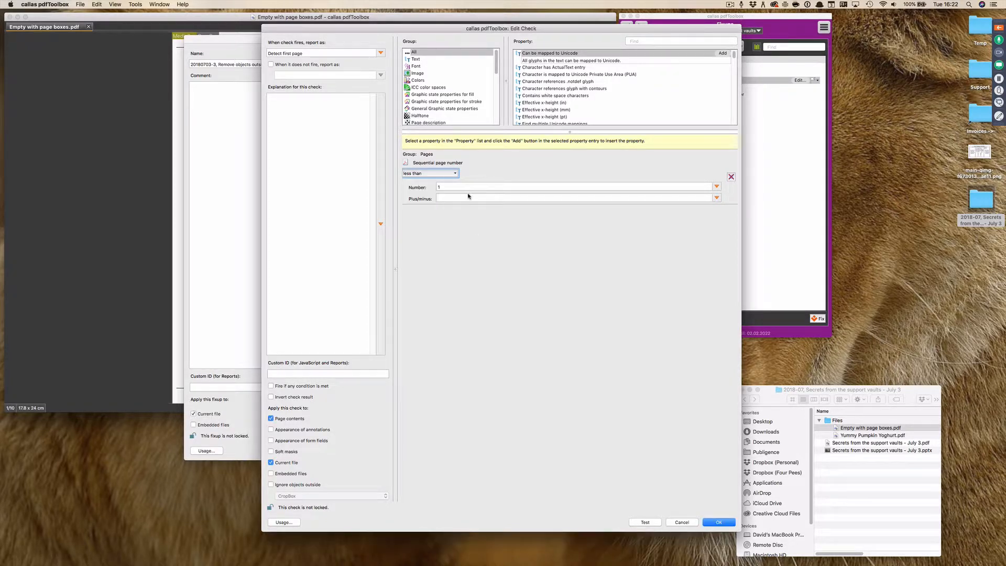
{"action": "left_click", "coordinate": [453, 174]}
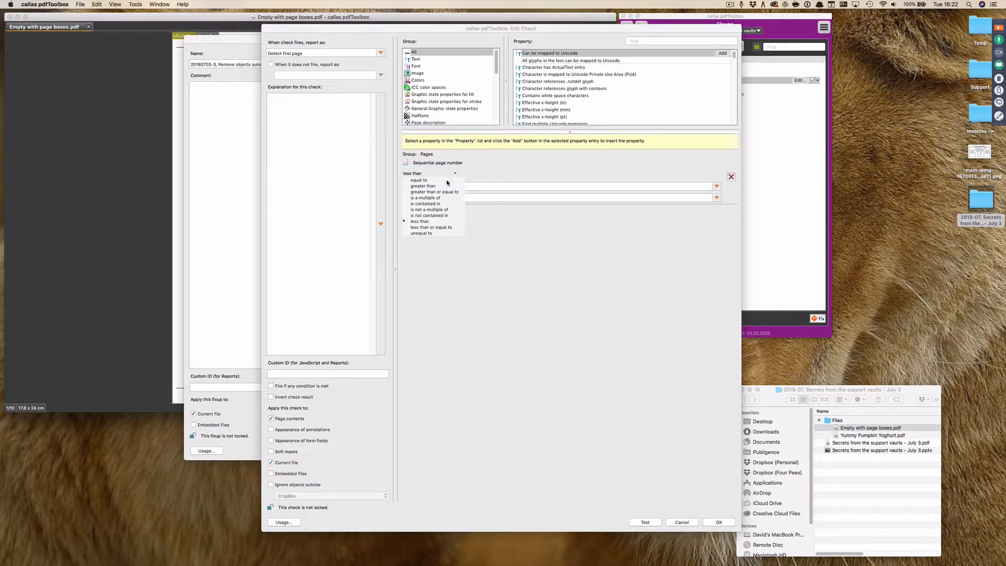
{"action": "left_click", "coordinate": [440, 186]}
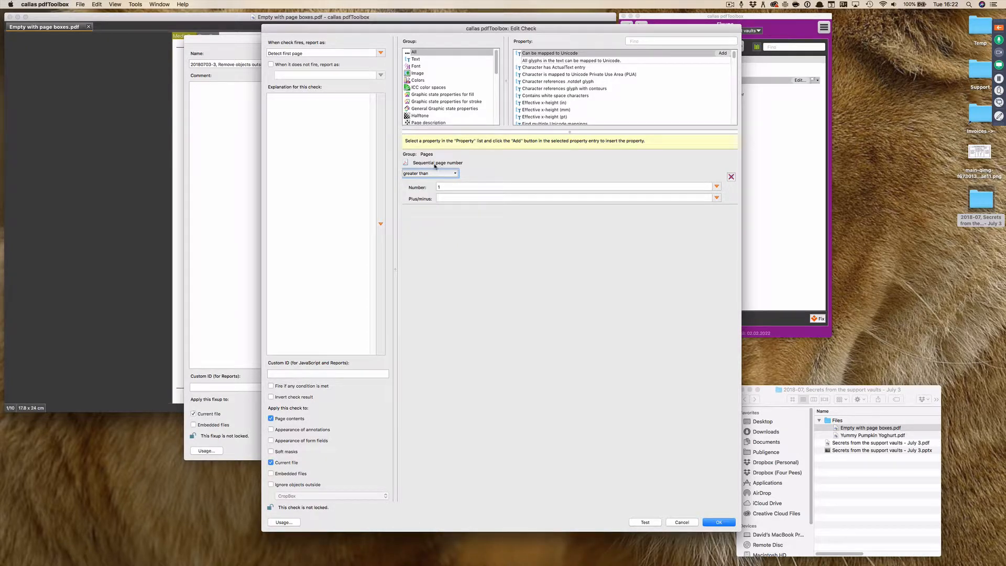
{"action": "left_click", "coordinate": [449, 187]}
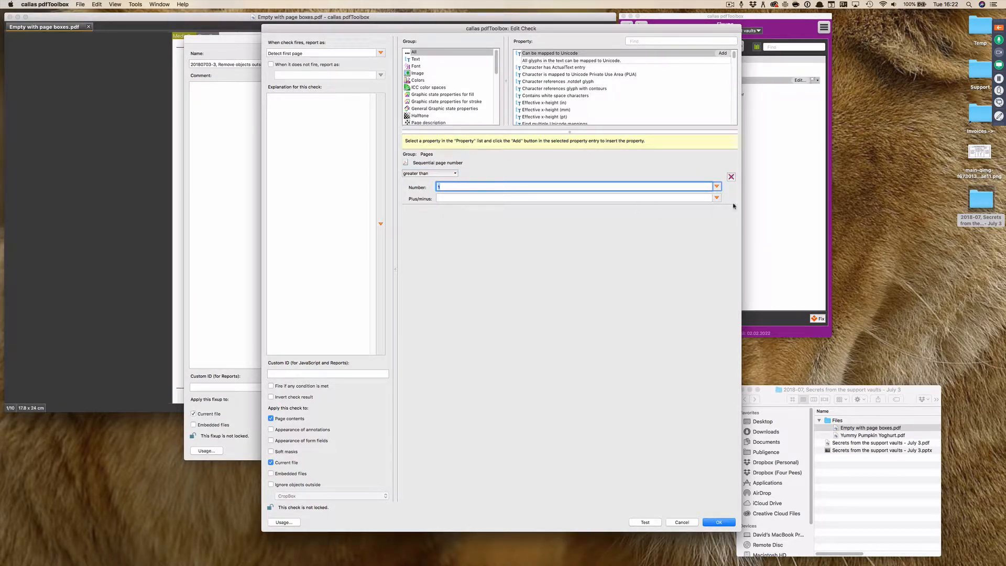
- Add a second Sequential page number condition, less than 4, to the check and save it
{"action": "left_click", "coordinate": [643, 41]}
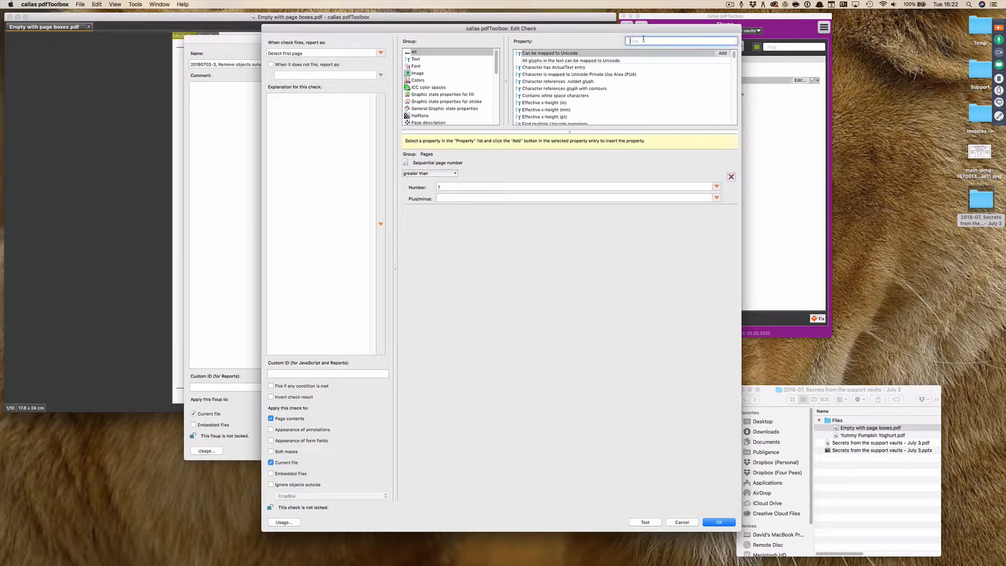
{"action": "type", "text": "sequen"}
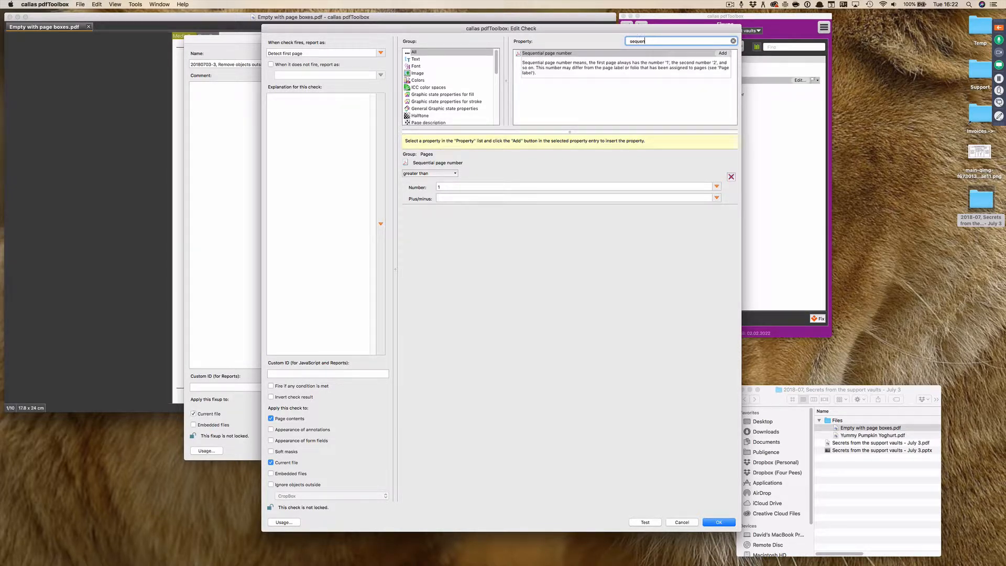
{"action": "double_click", "coordinate": [574, 54]}
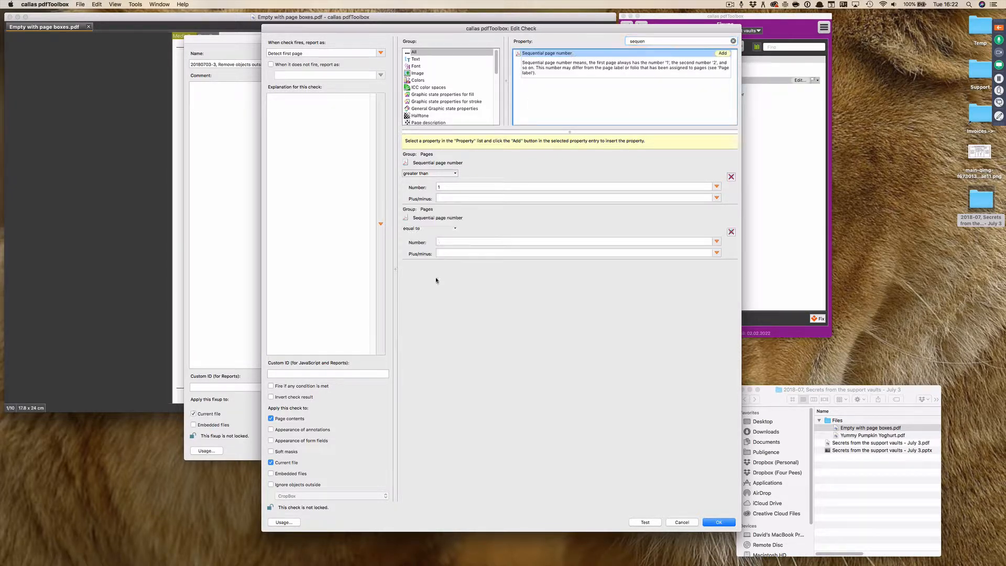
{"action": "left_click", "coordinate": [440, 228]}
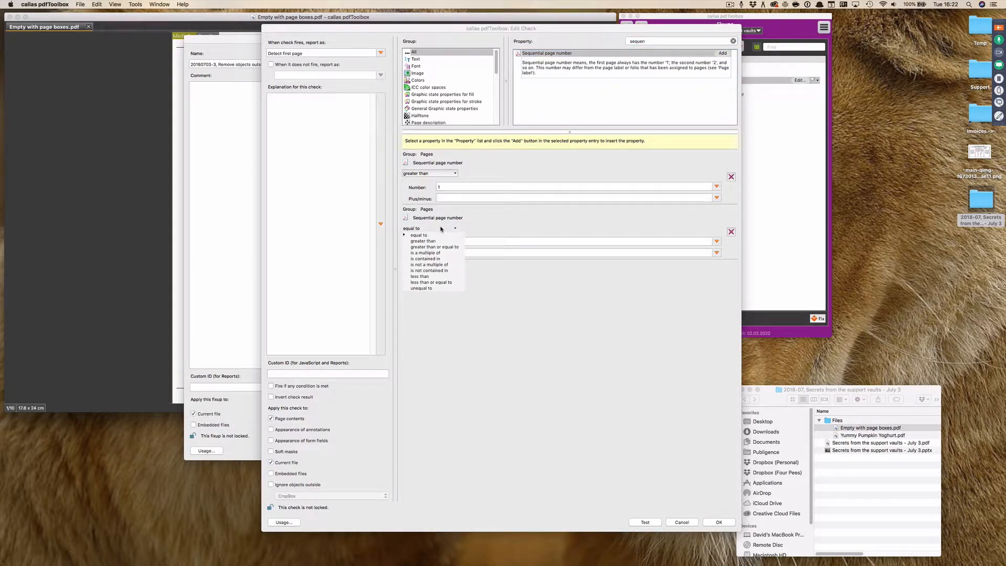
{"action": "left_click", "coordinate": [440, 276]}
{"action": "left_click", "coordinate": [455, 242]}
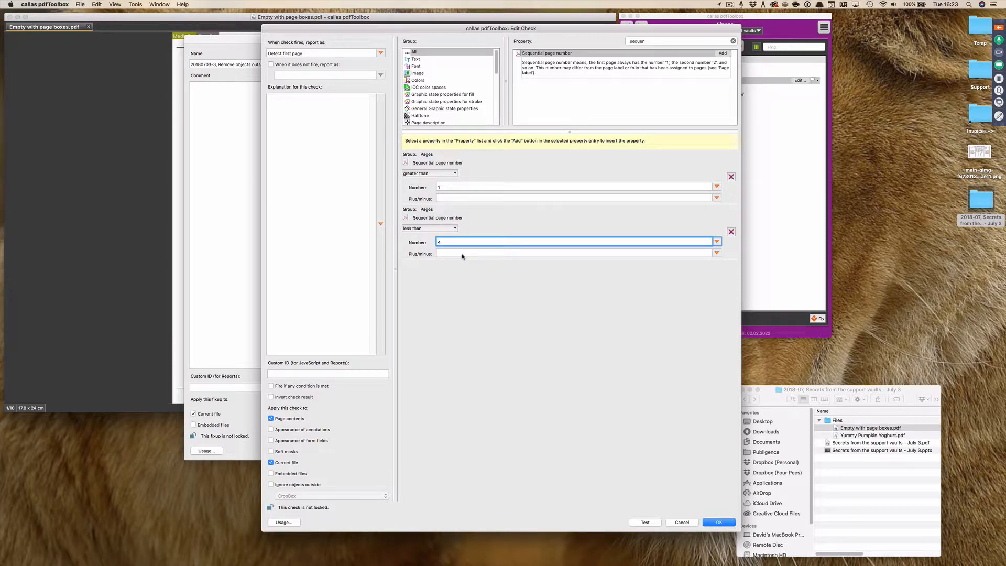
{"action": "left_click", "coordinate": [719, 521]}
- Test the fixup with the edited page range check and inspect which pages lose the objects outside the TrimBox
{"action": "left_click", "coordinate": [582, 451]}
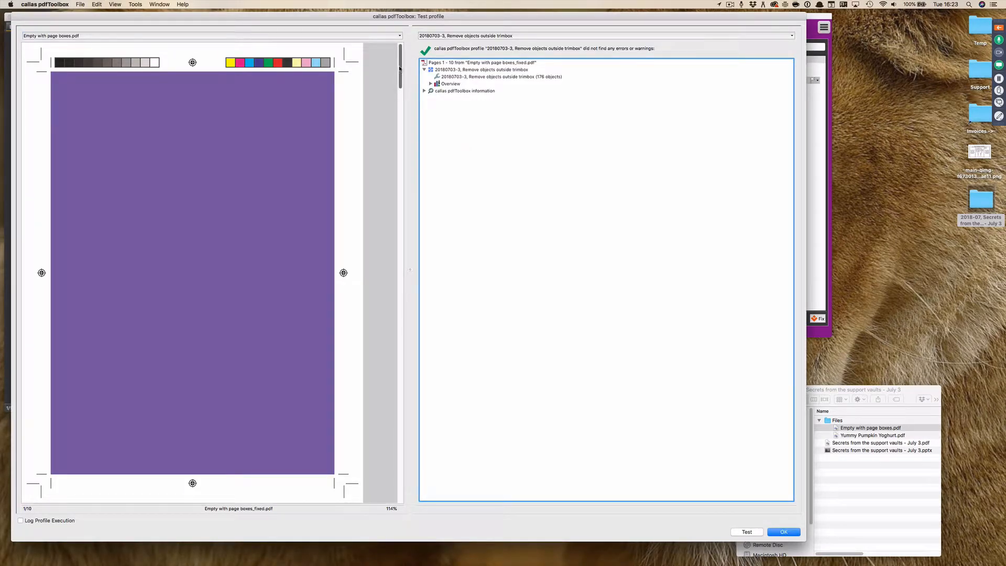
{"action": "scroll", "coordinate": [399, 72], "scroll_direction": "down", "scroll_amount": 5}
{"action": "scroll", "coordinate": [399, 72], "scroll_direction": "up", "scroll_amount": 5}
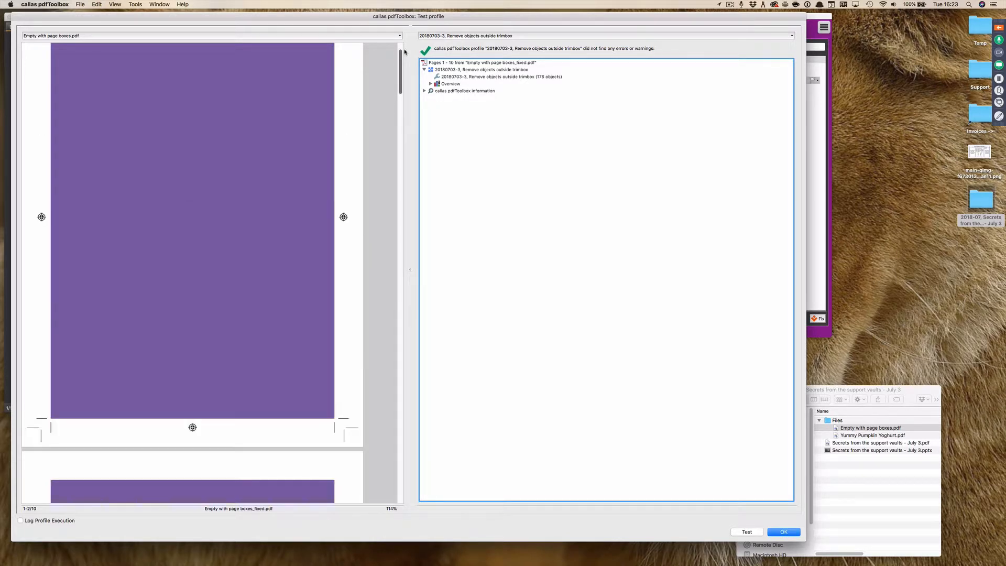
{"action": "left_click_drag", "start_coordinate": [406, 76], "coordinate": [396, 186]}
{"action": "scroll", "coordinate": [396, 186], "scroll_direction": "down", "scroll_amount": 6}
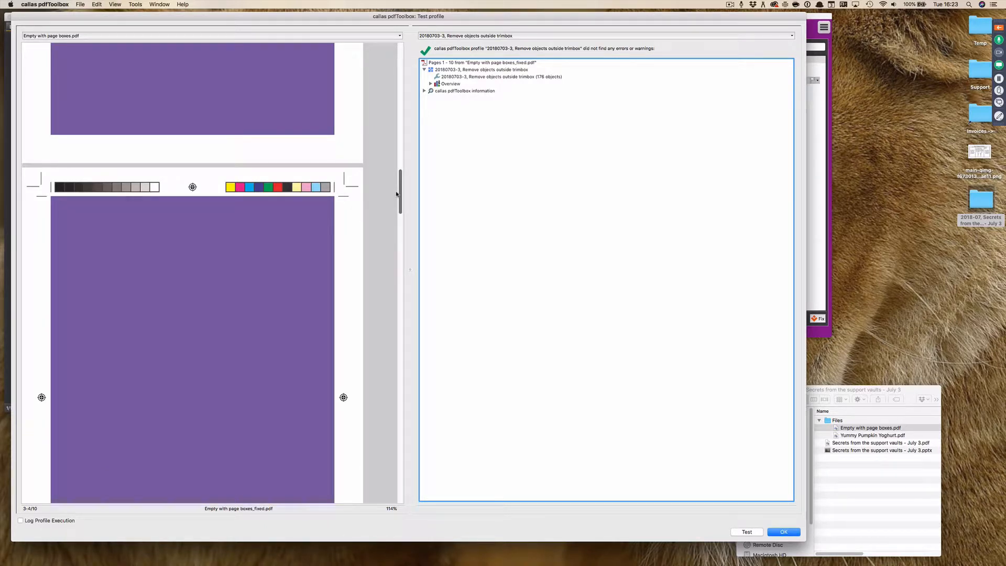
{"action": "scroll", "coordinate": [396, 191], "scroll_direction": "up", "scroll_amount": 1}
{"action": "left_click_drag", "start_coordinate": [401, 107], "coordinate": [401, 61]}
{"action": "left_click", "coordinate": [783, 531]}
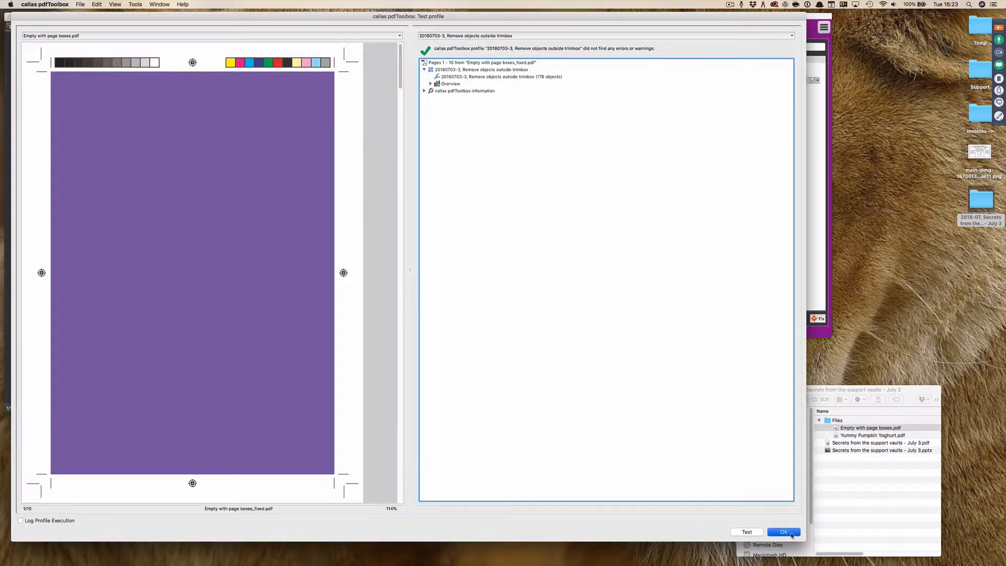
- Set the fixup's Apply to filter to All pages, review the available filters, and close the fixup without saving
{"action": "left_click", "coordinate": [451, 224]}
{"action": "left_click", "coordinate": [443, 231]}
{"action": "left_click", "coordinate": [448, 225]}
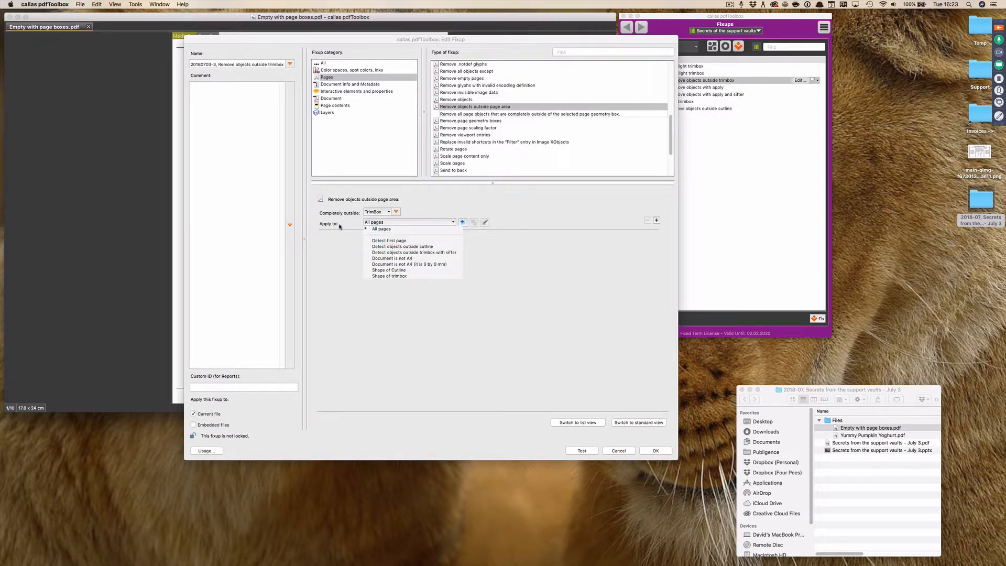
{"action": "left_click", "coordinate": [425, 232]}
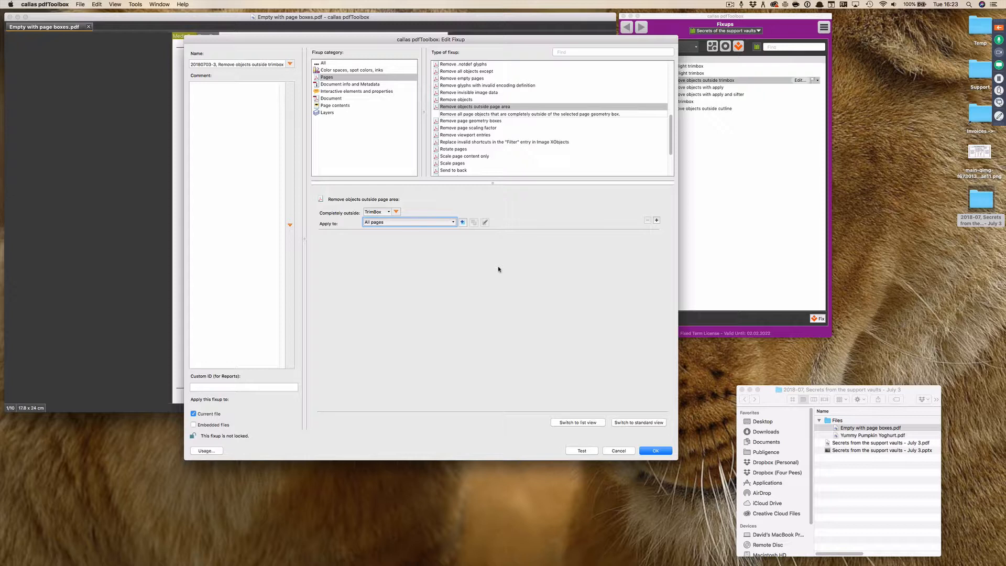
{"action": "left_click", "coordinate": [399, 224]}
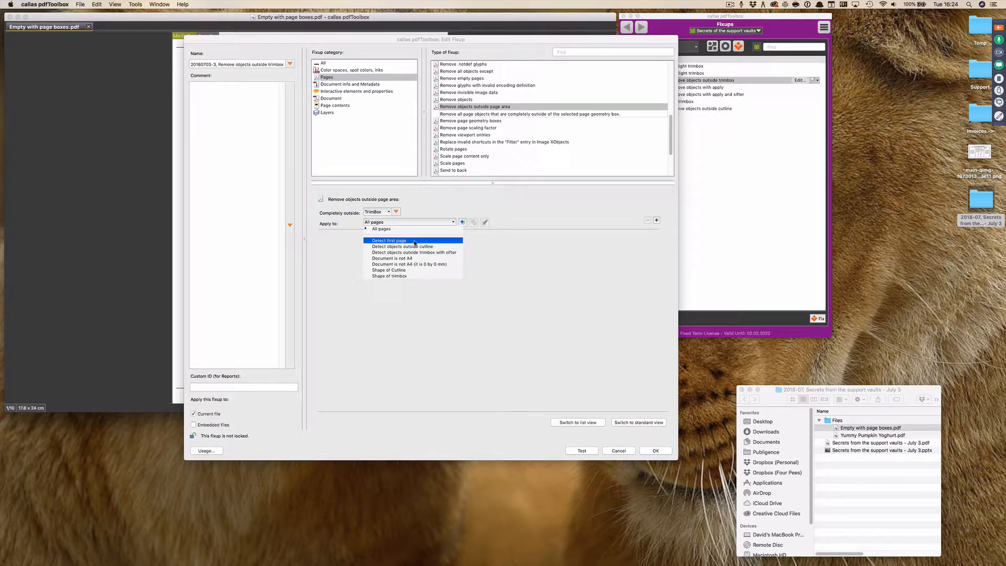
{"action": "left_click", "coordinate": [518, 258]}
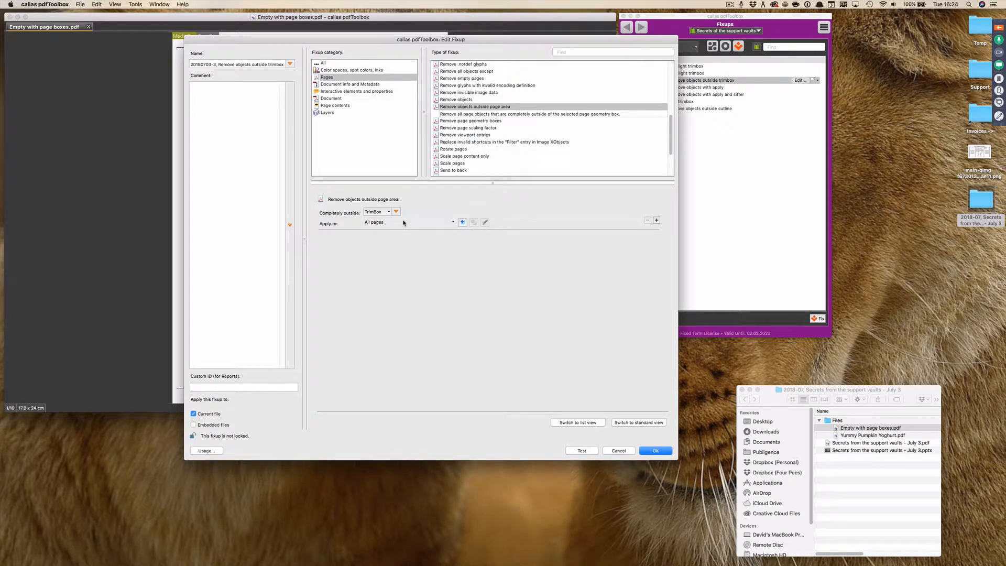
{"action": "left_click", "coordinate": [630, 451]}
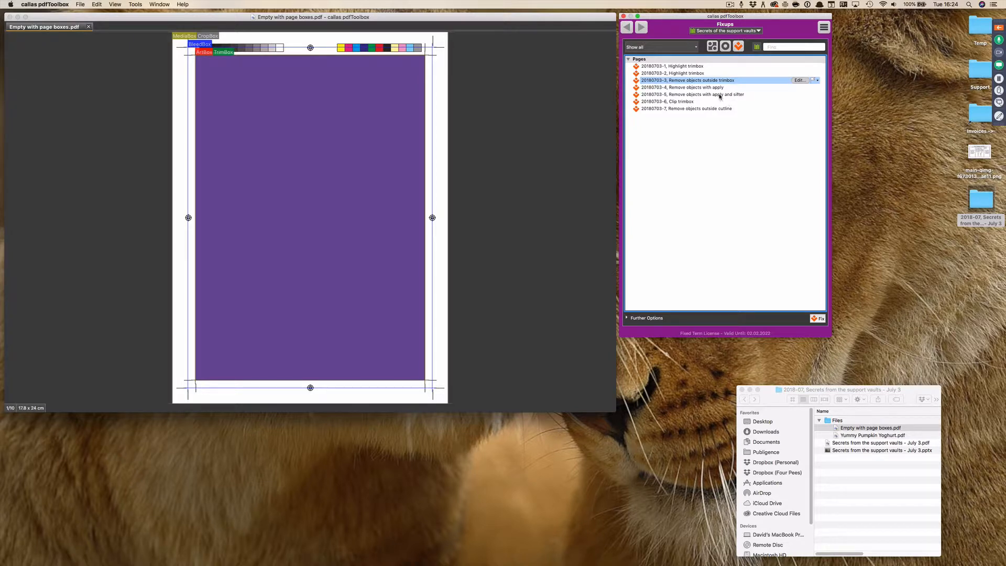
- Open the "20180703-4, Remove objects with apply" fixup for editing and examine the checks it can apply to, keeping "Detect objects outside trimbox"
{"action": "left_click", "coordinate": [717, 88]}
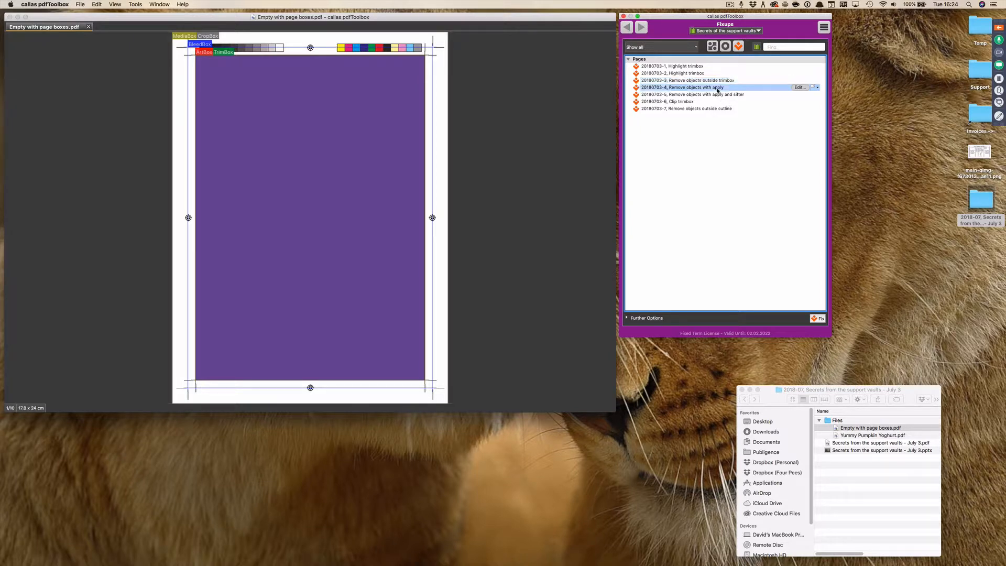
{"action": "left_click", "coordinate": [799, 87]}
{"action": "left_click_drag", "start_coordinate": [553, 40], "coordinate": [531, 53]}
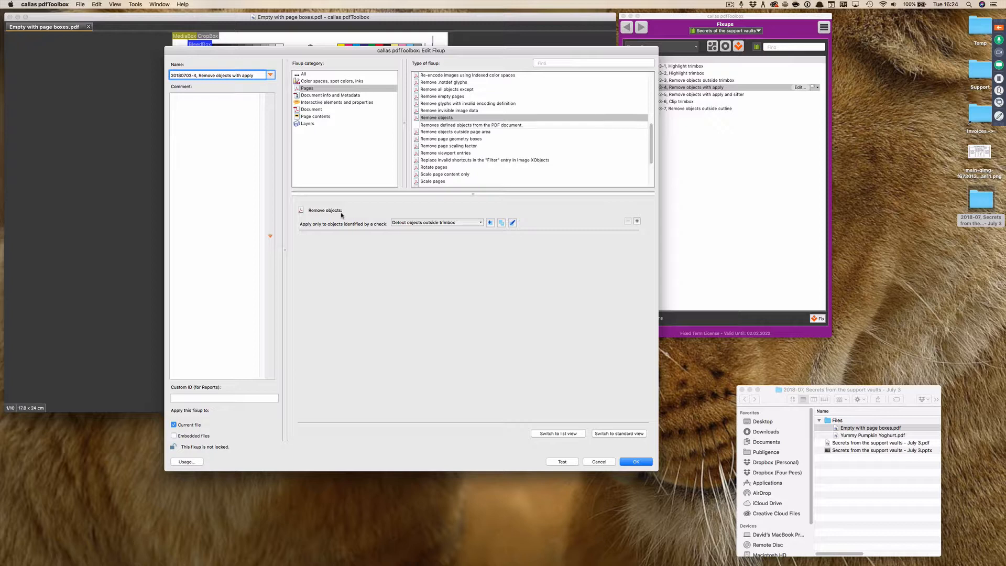
{"action": "left_click", "coordinate": [478, 224]}
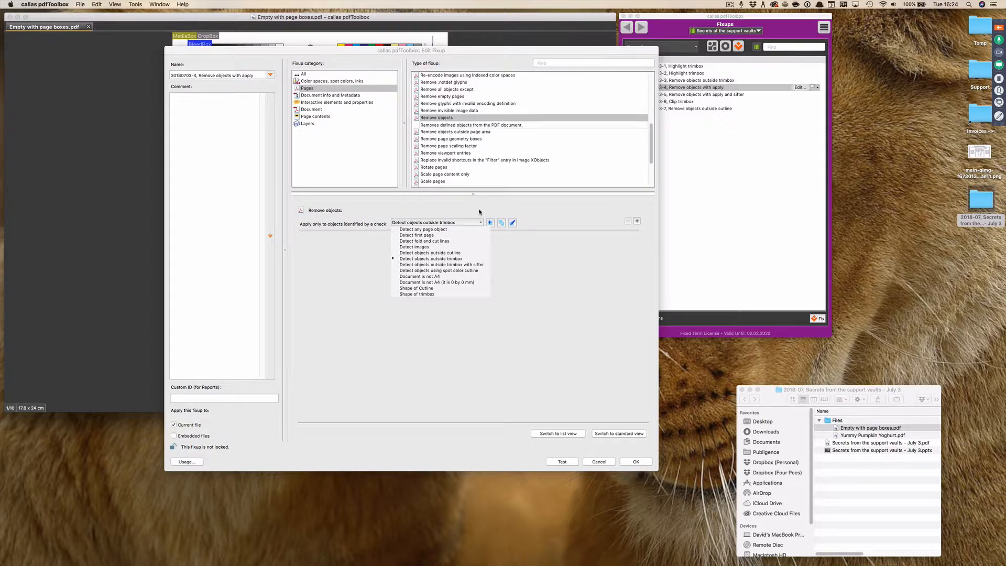
{"action": "left_click", "coordinate": [478, 211]}
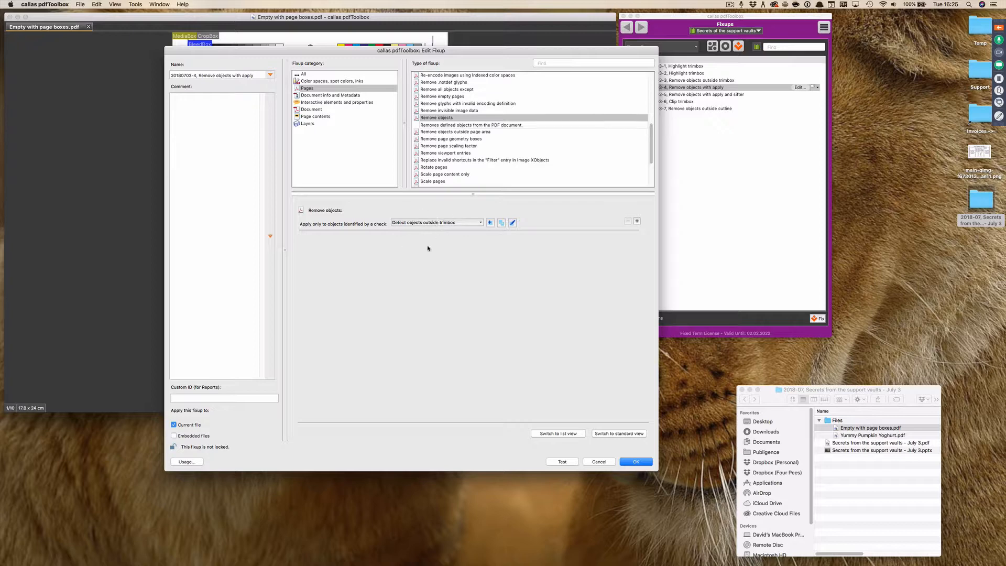
- Test the Remove objects with apply fixup on "Empty with page boxes.pdf" and return to its settings
{"action": "left_click", "coordinate": [562, 462]}
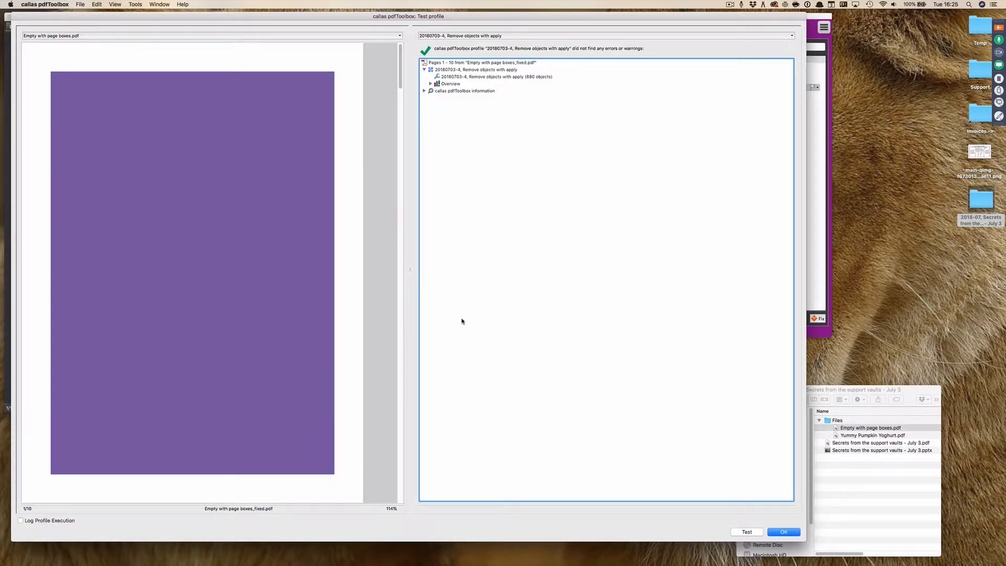
{"action": "left_click", "coordinate": [781, 532]}
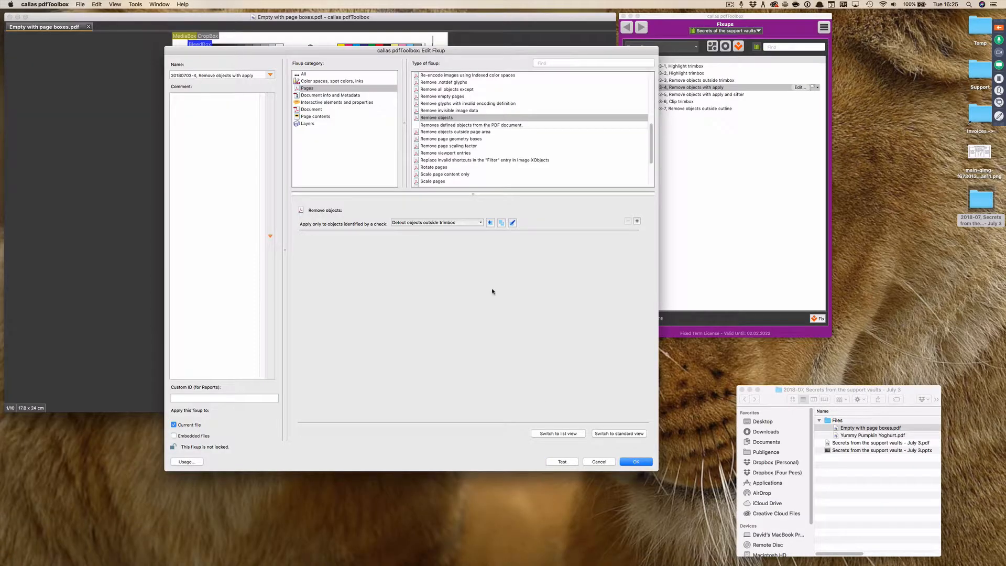
{"action": "left_click_drag", "start_coordinate": [362, 51], "coordinate": [377, 68]}
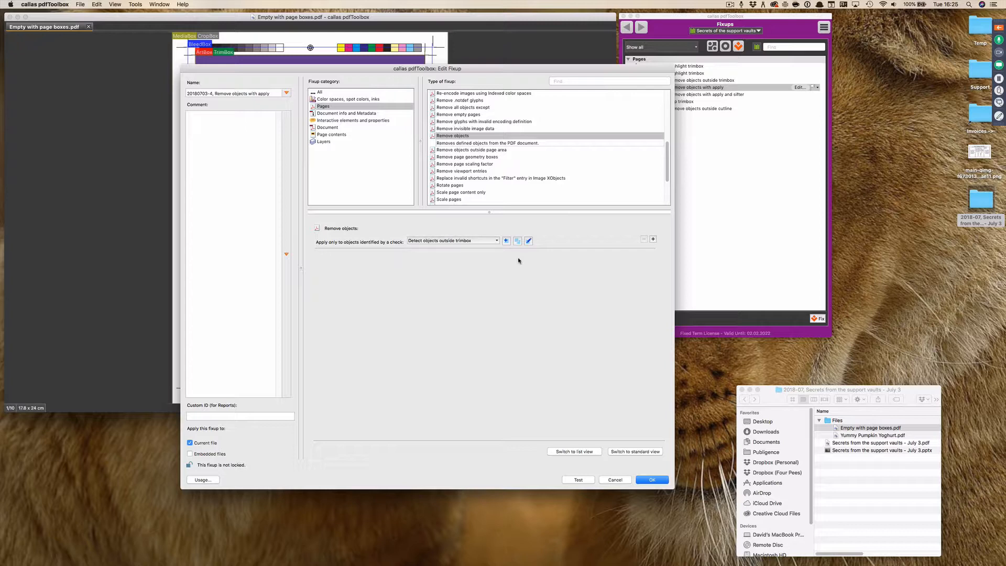
- Duplicate the "Detect objects outside trimbox" check and name the copy "Detect objects outside trimbox that are black"
{"action": "left_click", "coordinate": [517, 240]}
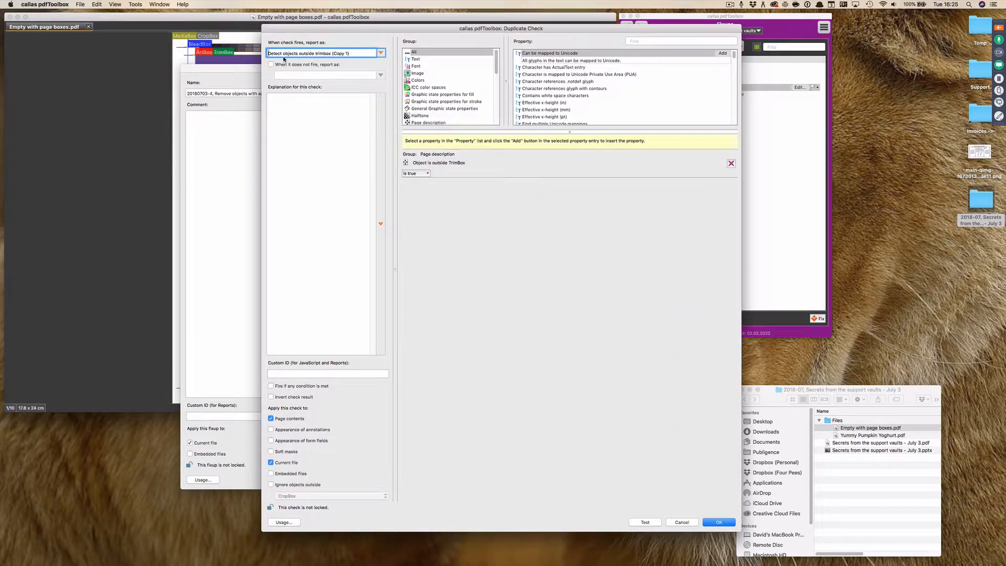
{"action": "left_click_drag", "start_coordinate": [332, 53], "coordinate": [370, 53]}
{"action": "type", "text": "that are black"}
{"action": "left_click_drag", "start_coordinate": [635, 32], "coordinate": [611, 54]}
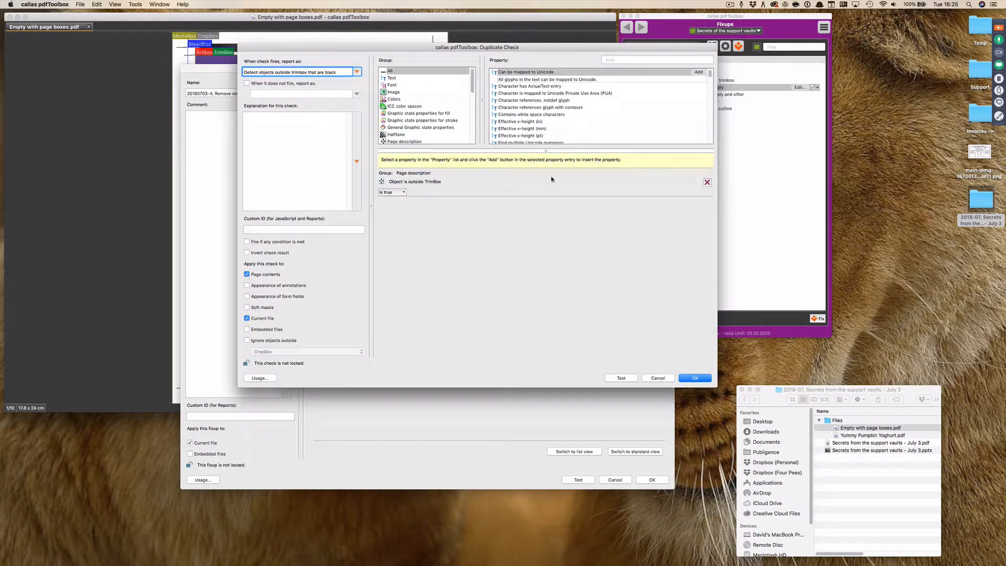
- Add the "Object is 100% Black" property to the duplicated check, set it to "is true", and save the check
{"action": "left_click", "coordinate": [626, 60]}
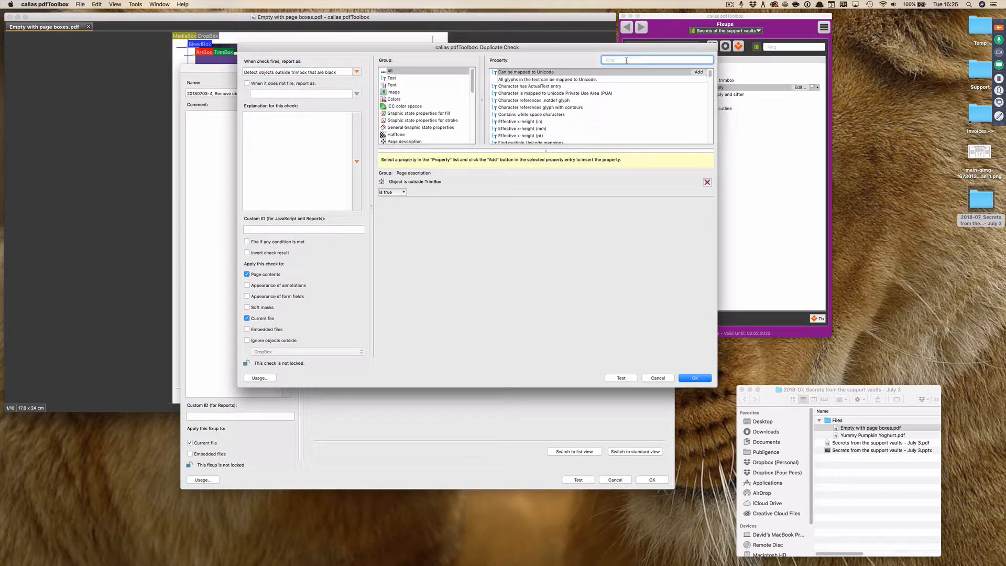
{"action": "type", "text": "is bl"}
{"action": "key", "text": "BackSpace"}
{"action": "key", "text": "BackSpace"}
{"action": "key", "text": "BackSpace"}
{"action": "key", "text": "BackSpace"}
{"action": "key", "text": "BackSpace"}
{"action": "type", "text": "bl"}
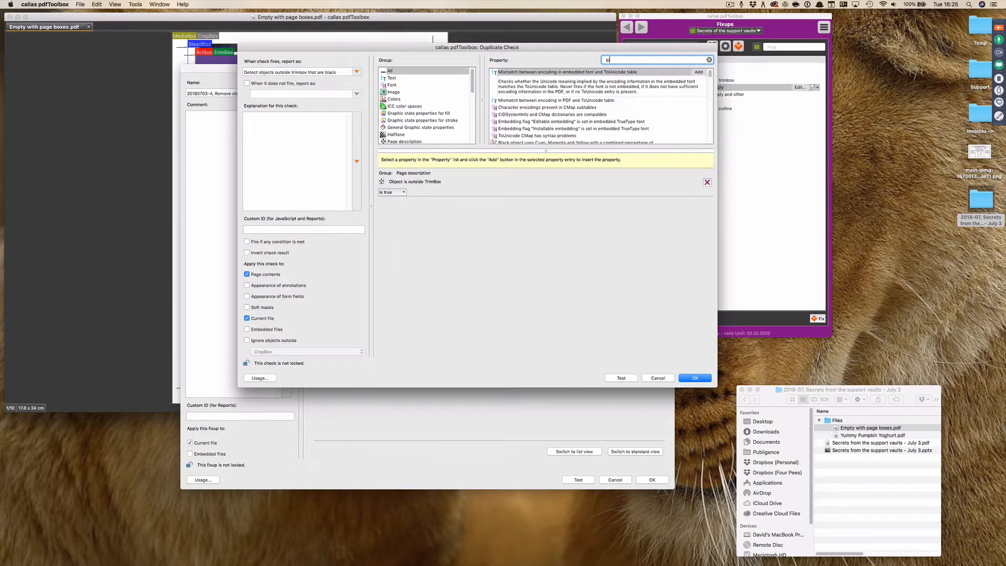
{"action": "type", "text": "ack"}
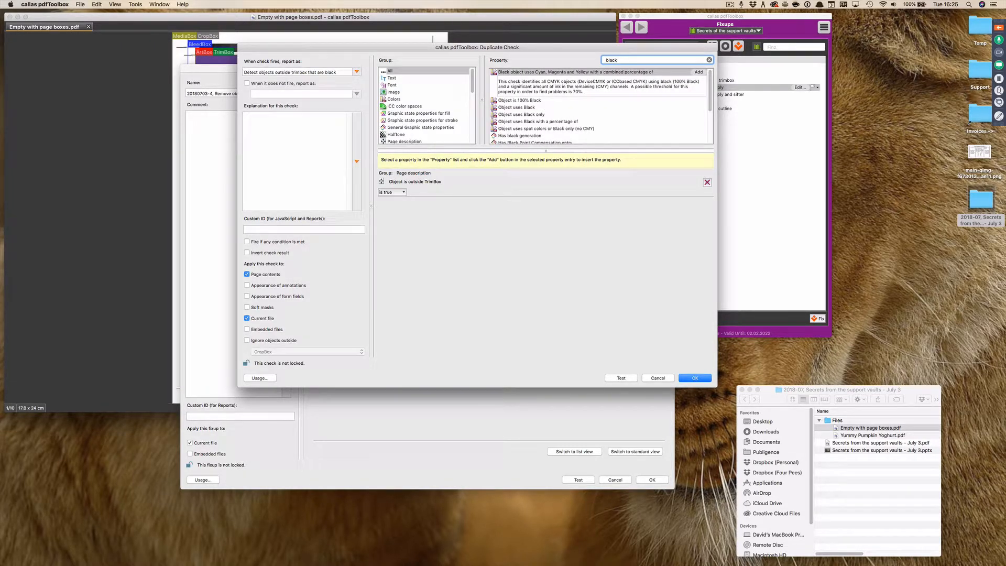
{"action": "left_click", "coordinate": [522, 100]}
{"action": "double_click", "coordinate": [525, 80]}
{"action": "left_click", "coordinate": [392, 236]}
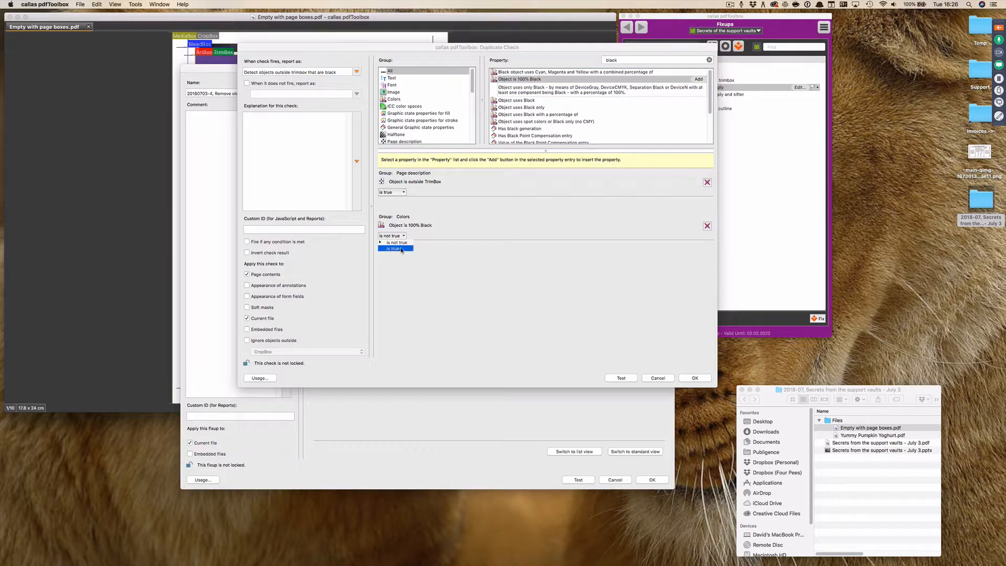
{"action": "left_click", "coordinate": [391, 251]}
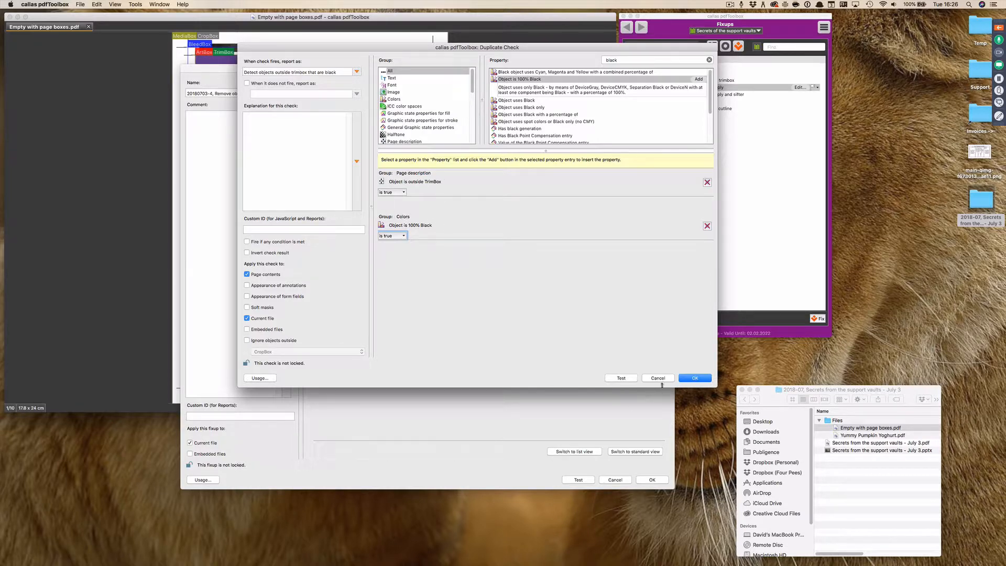
{"action": "left_click", "coordinate": [683, 380]}
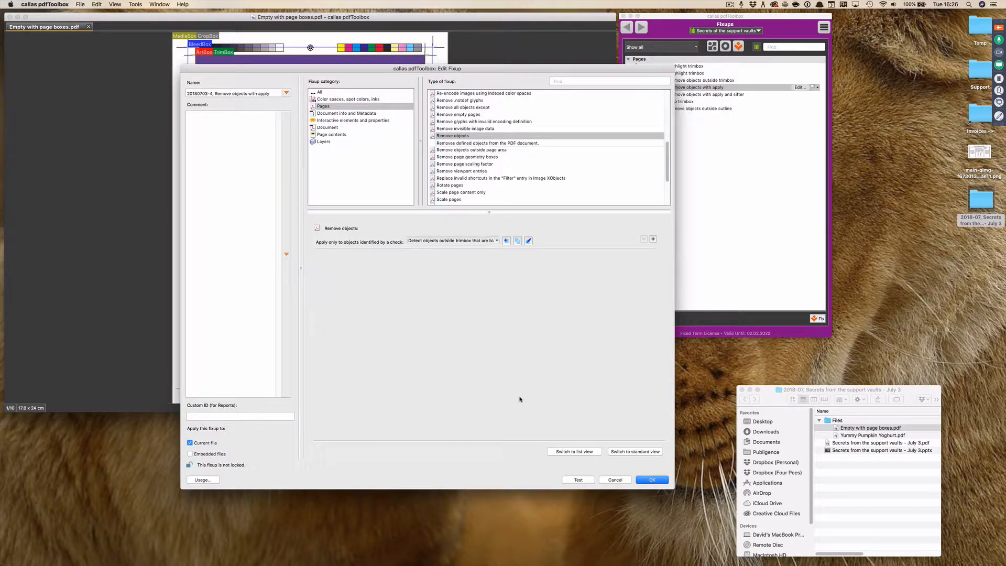
- Test the Remove objects with apply fixup on "Empty with page boxes.pdf", review the resulting pages, and save the fixup
{"action": "left_click", "coordinate": [586, 483]}
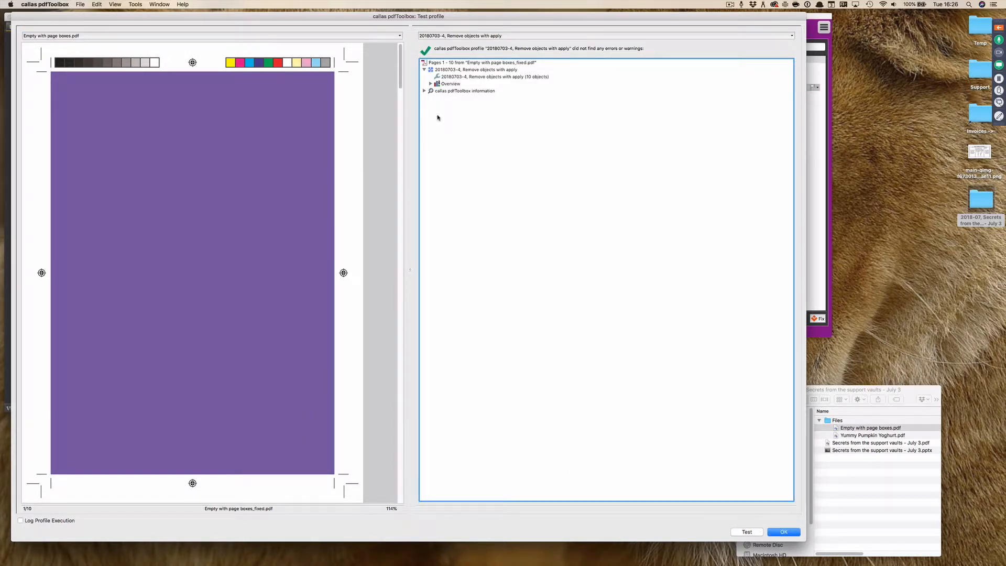
{"action": "scroll", "coordinate": [392, 181], "scroll_direction": "down", "scroll_amount": 5}
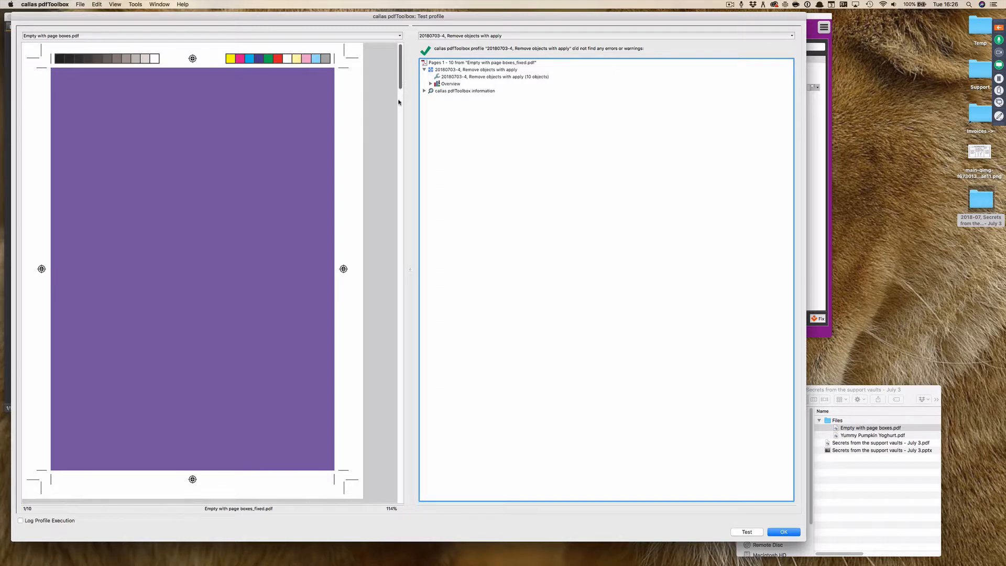
{"action": "scroll", "coordinate": [392, 181], "scroll_direction": "down", "scroll_amount": 10}
{"action": "scroll", "coordinate": [391, 181], "scroll_direction": "up", "scroll_amount": 15}
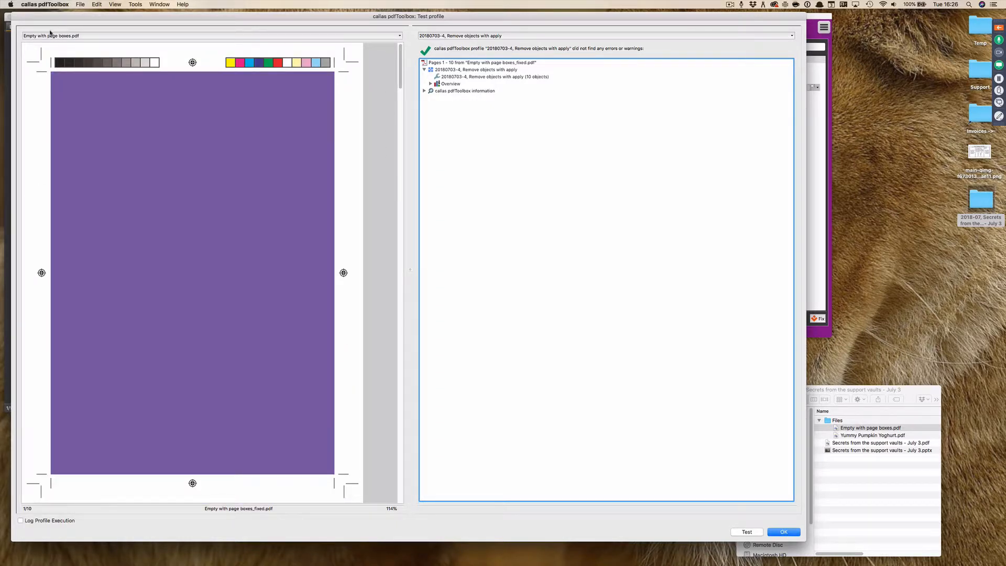
{"action": "left_click_drag", "start_coordinate": [152, 20], "coordinate": [461, 46]}
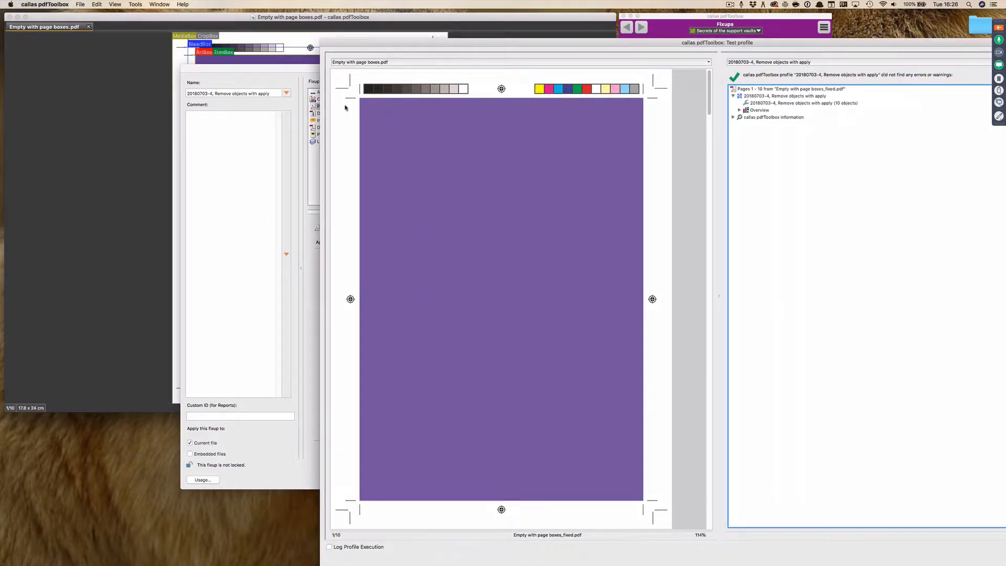
{"action": "left_click_drag", "start_coordinate": [486, 46], "coordinate": [172, 29]}
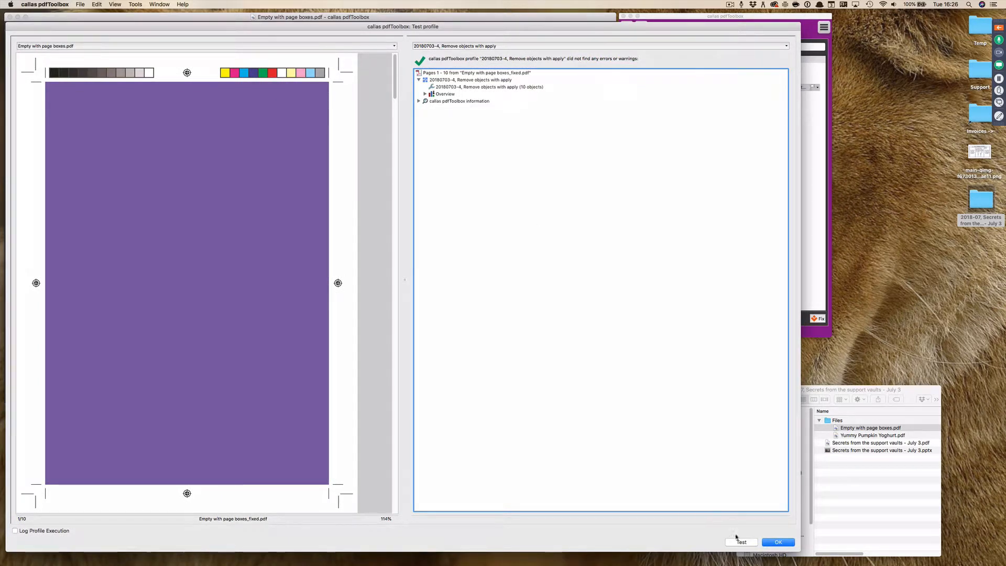
{"action": "left_click", "coordinate": [769, 545]}
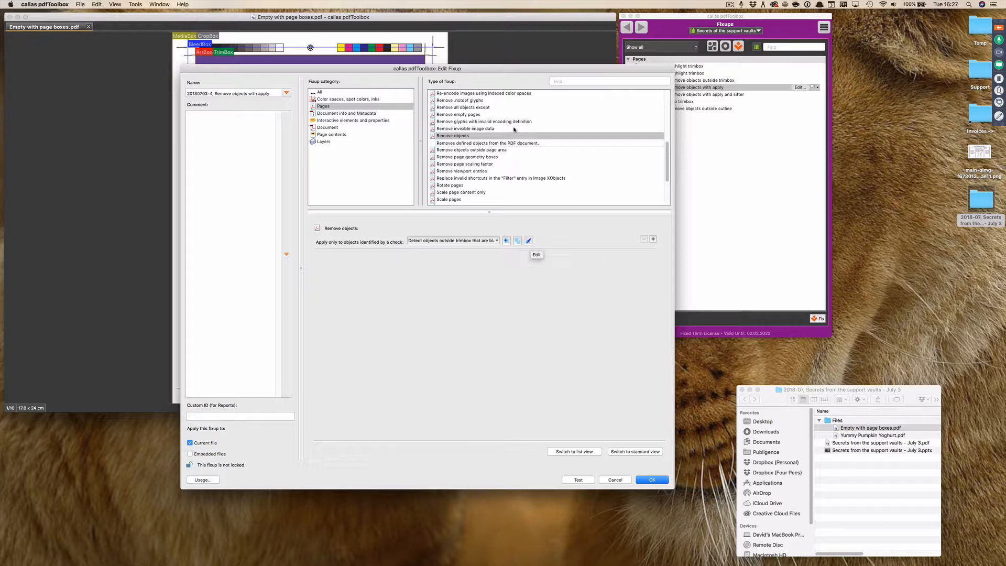
{"action": "left_click_drag", "start_coordinate": [490, 67], "coordinate": [734, 93]}
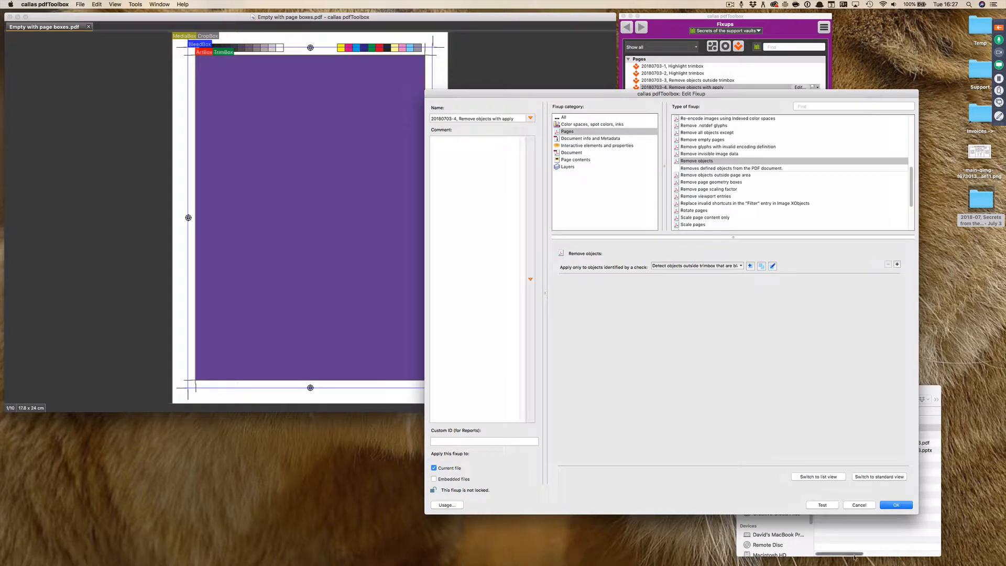
{"action": "left_click", "coordinate": [897, 505]}
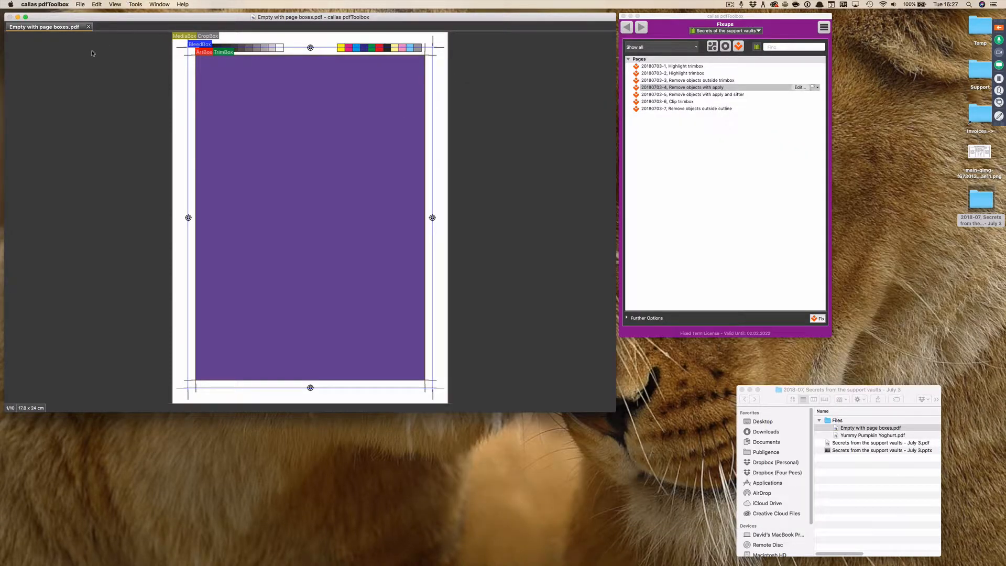
- Inspect the color properties of the registration mark beside the page with the Object inspector, and close the inspector
{"action": "left_click", "coordinate": [110, 4]}
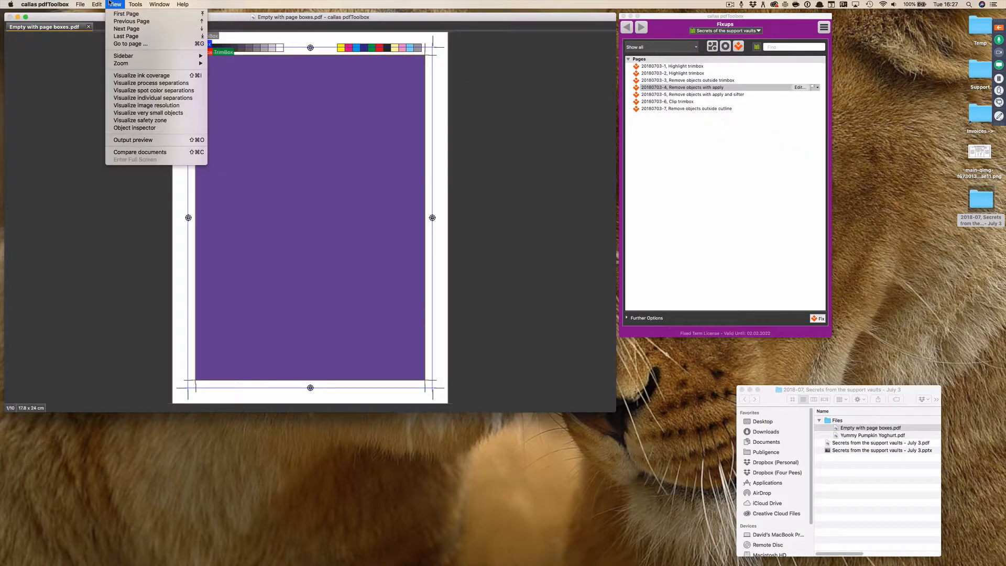
{"action": "left_click", "coordinate": [125, 128]}
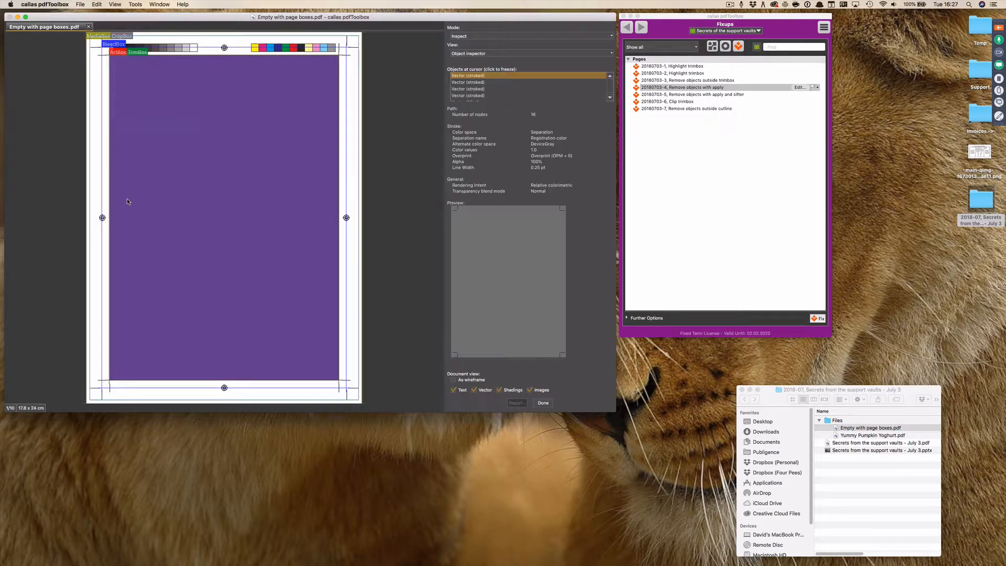
{"action": "mouse_move", "coordinate": [346, 219]}
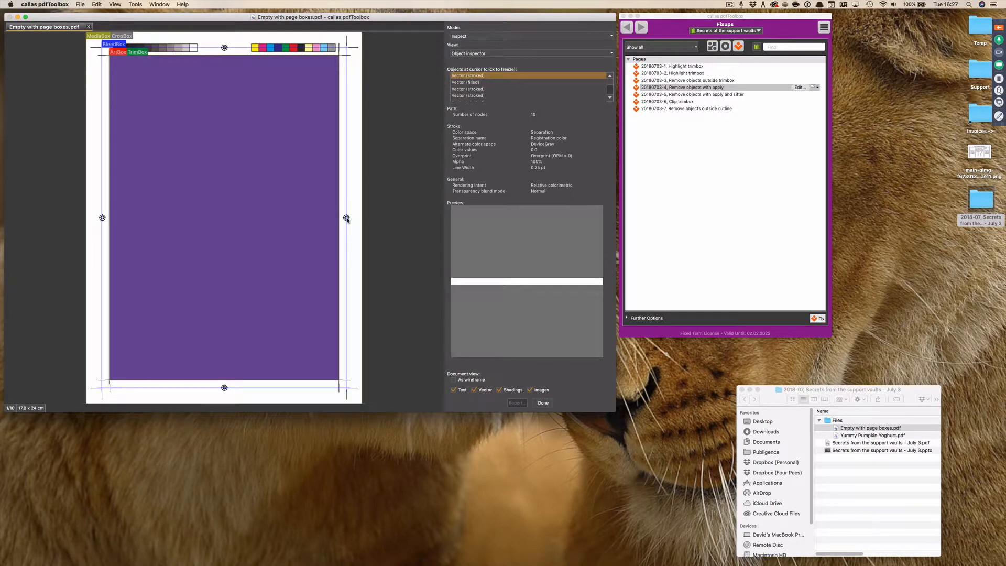
{"action": "left_click", "coordinate": [346, 218]}
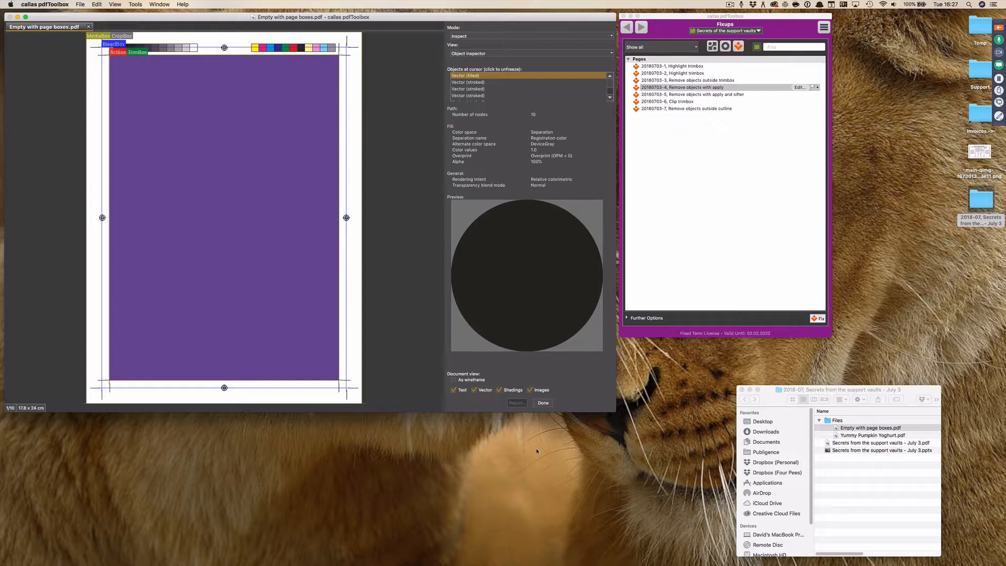
{"action": "left_click", "coordinate": [547, 407]}
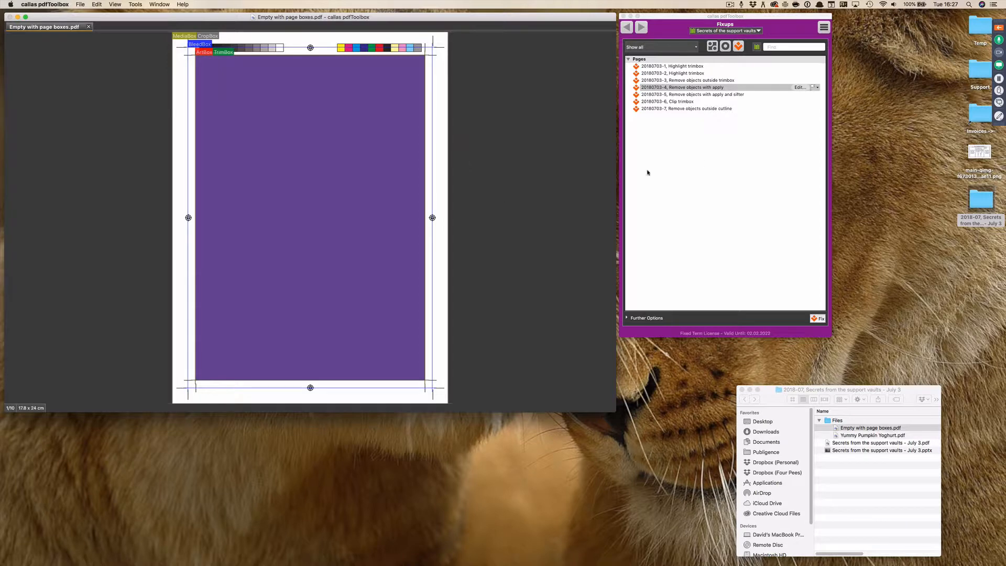
- Reopen the Remove objects with apply fixup, edit its "Detect objects outside trimbox that are black" check, and add the "Is registration color" property
{"action": "left_click", "coordinate": [798, 87]}
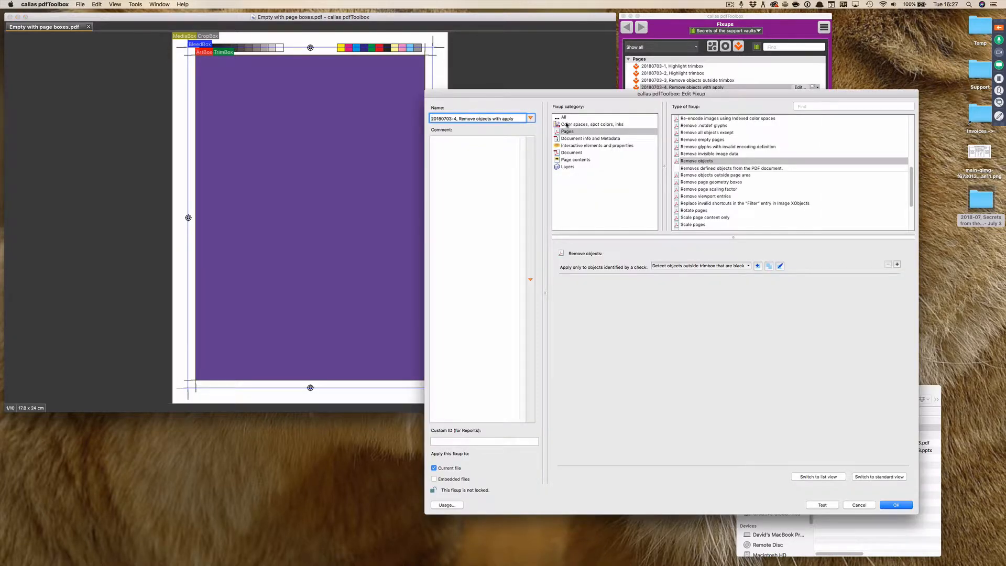
{"action": "mouse_move", "coordinate": [560, 97]}
{"action": "left_mouse_down"}
{"action": "mouse_move", "coordinate": [277, 98]}
{"action": "mouse_move", "coordinate": [297, 65]}
{"action": "left_mouse_up"}
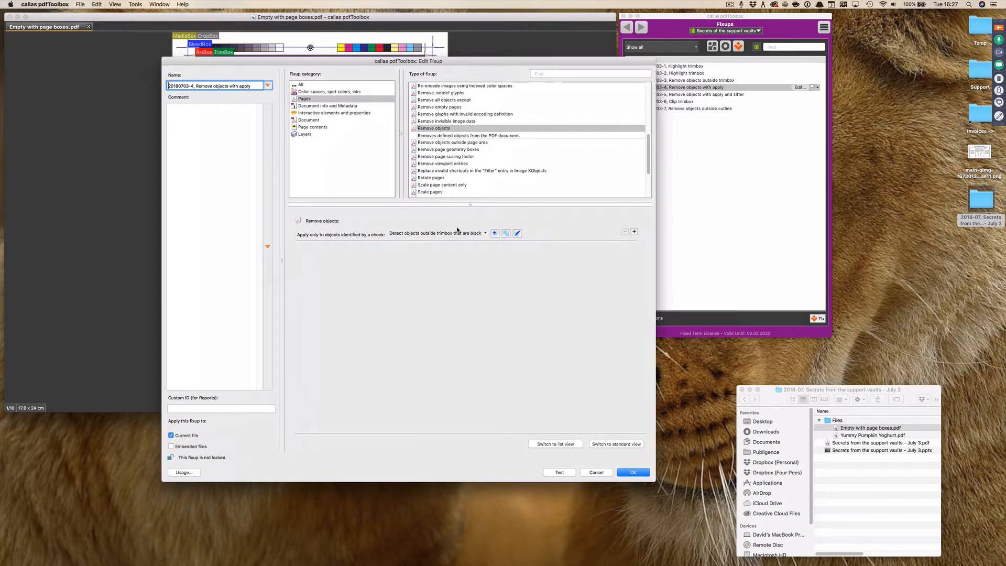
{"action": "left_click", "coordinate": [517, 234]}
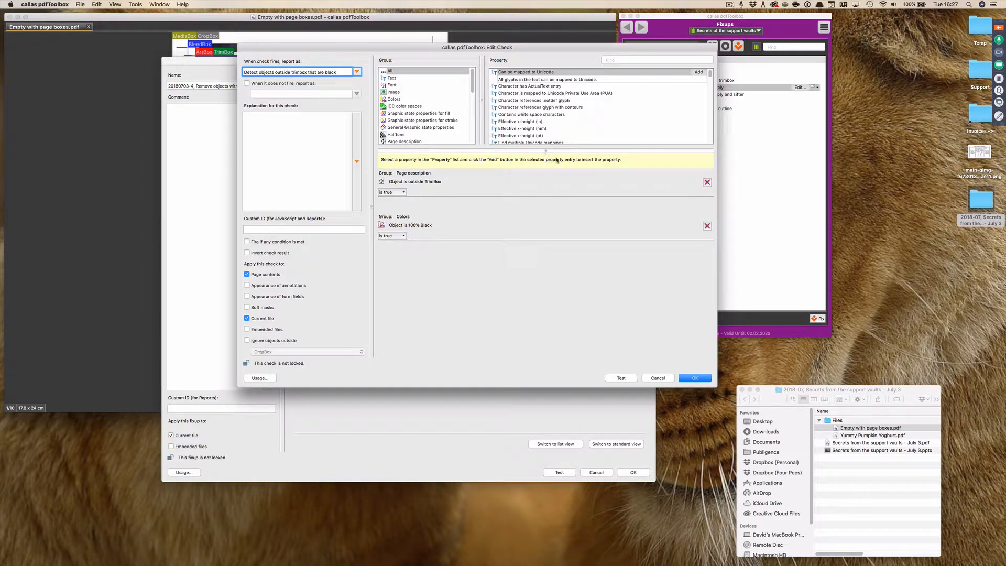
{"action": "left_click", "coordinate": [610, 61]}
{"action": "type", "text": "re"}
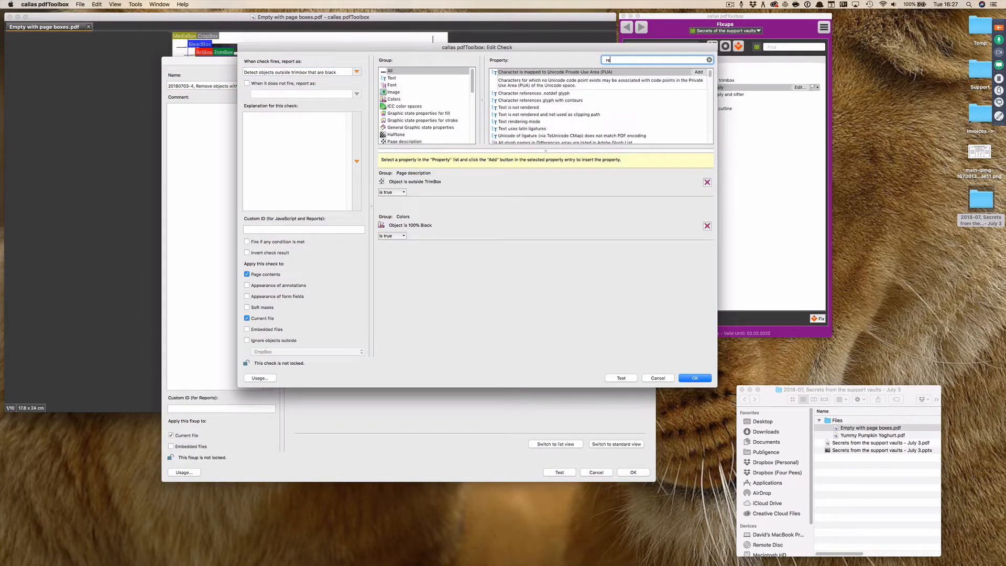
{"action": "type", "text": "gistra"}
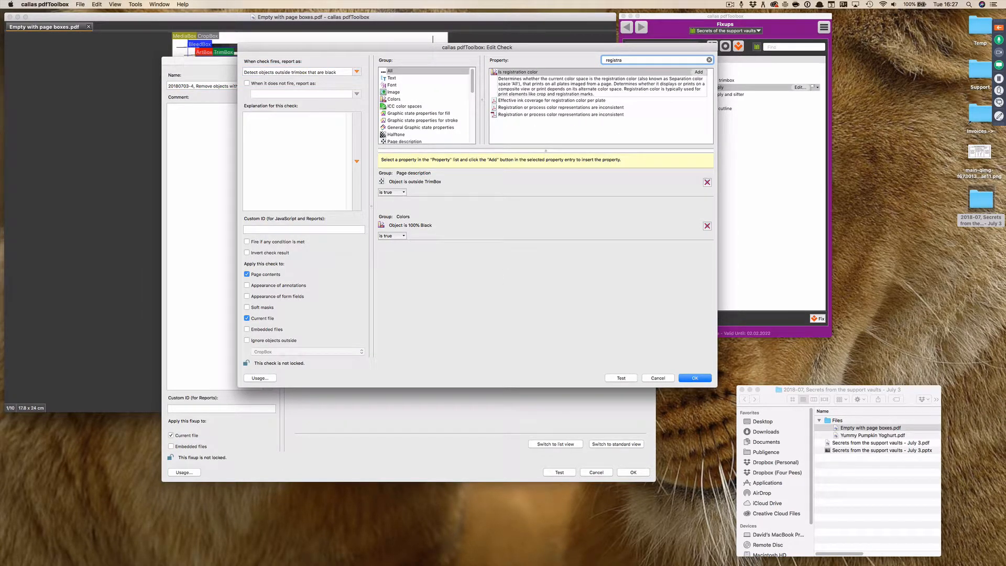
{"action": "double_click", "coordinate": [522, 74]}
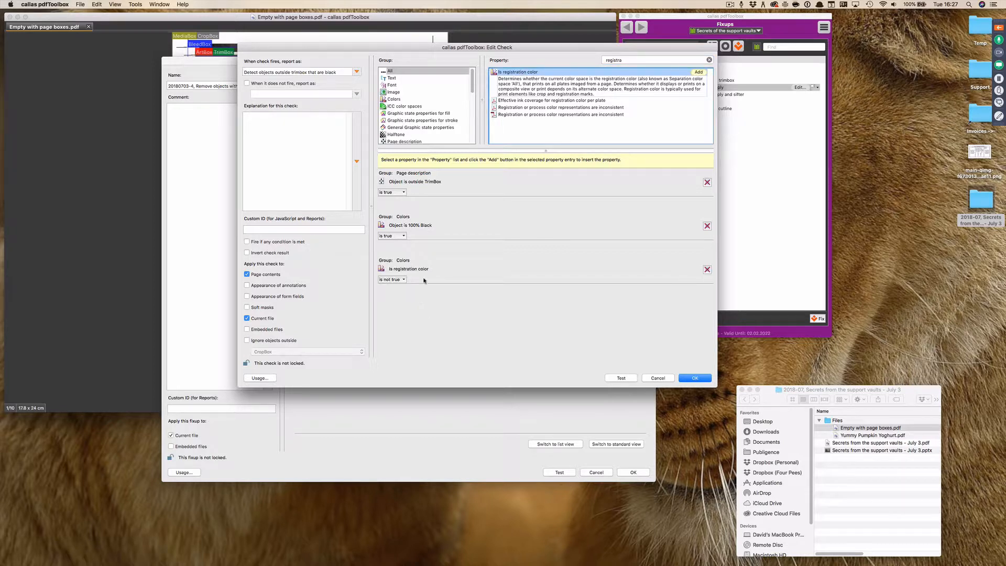
- Remove the "Object is 100% Black" condition, set "Is registration color" to "is true", and save the check
{"action": "left_click", "coordinate": [706, 225]}
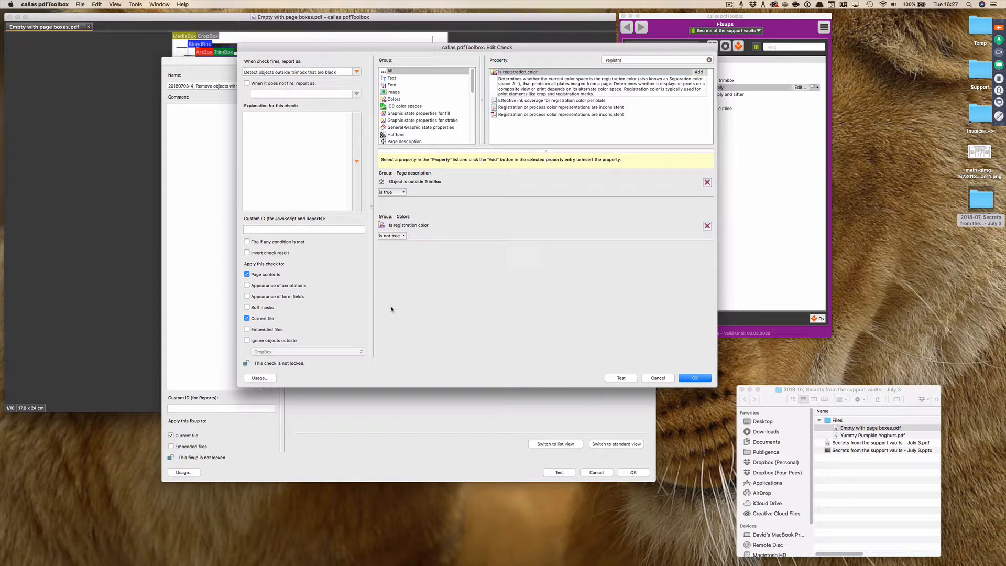
{"action": "left_click", "coordinate": [393, 236]}
{"action": "left_click", "coordinate": [396, 243]}
{"action": "left_click", "coordinate": [694, 377]}
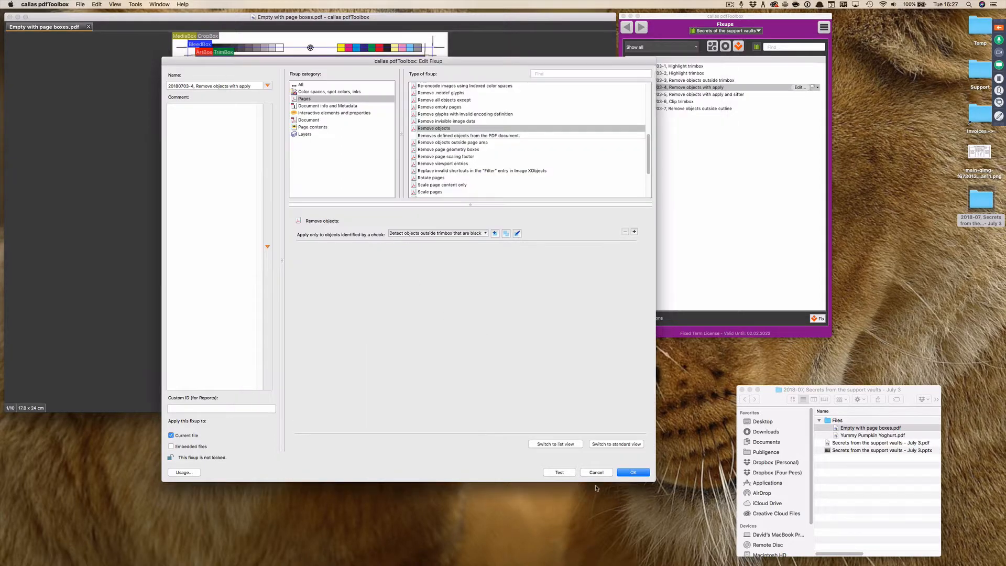
- Test the fixup with the registration color check on "Empty with page boxes.pdf", and close the fixup without saving
{"action": "left_click", "coordinate": [562, 473]}
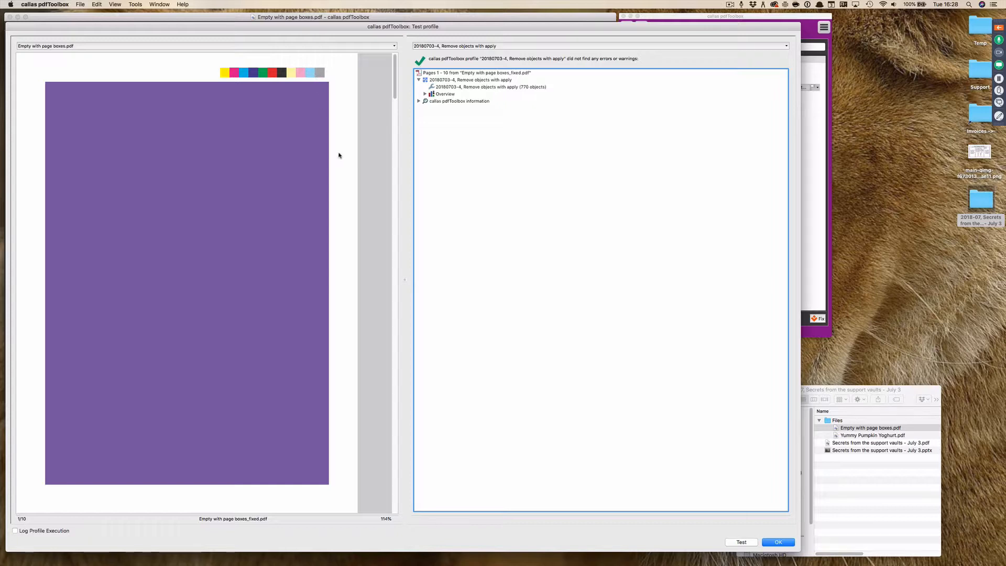
{"action": "key", "text": "Return"}
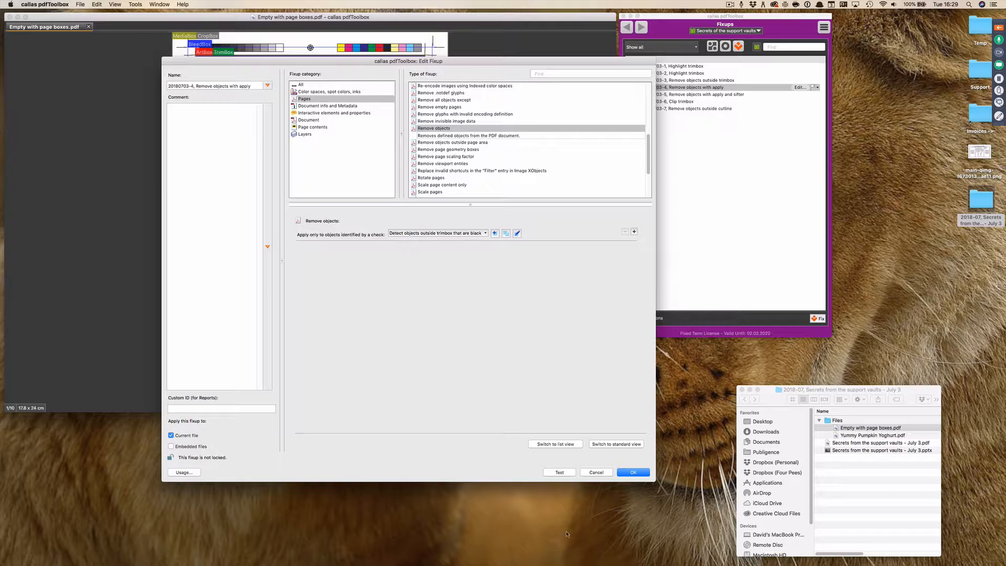
{"action": "left_click", "coordinate": [596, 472]}
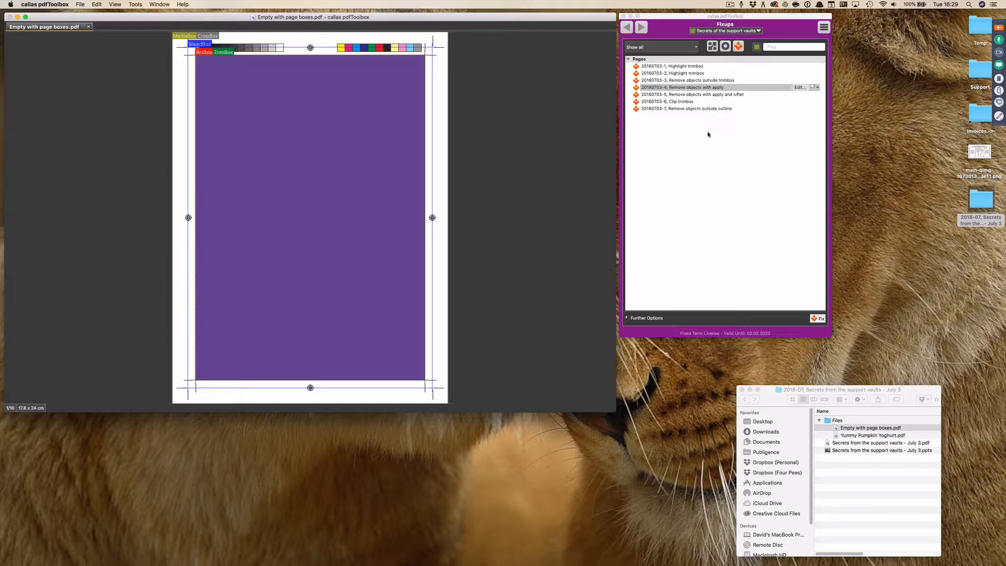
- Open the "Detect objects outside trimbox with sifter" check of fixup "20180703-5, Remove objects with apply and sifter" and examine the Context aware object detection properties
{"action": "left_click", "coordinate": [721, 95]}
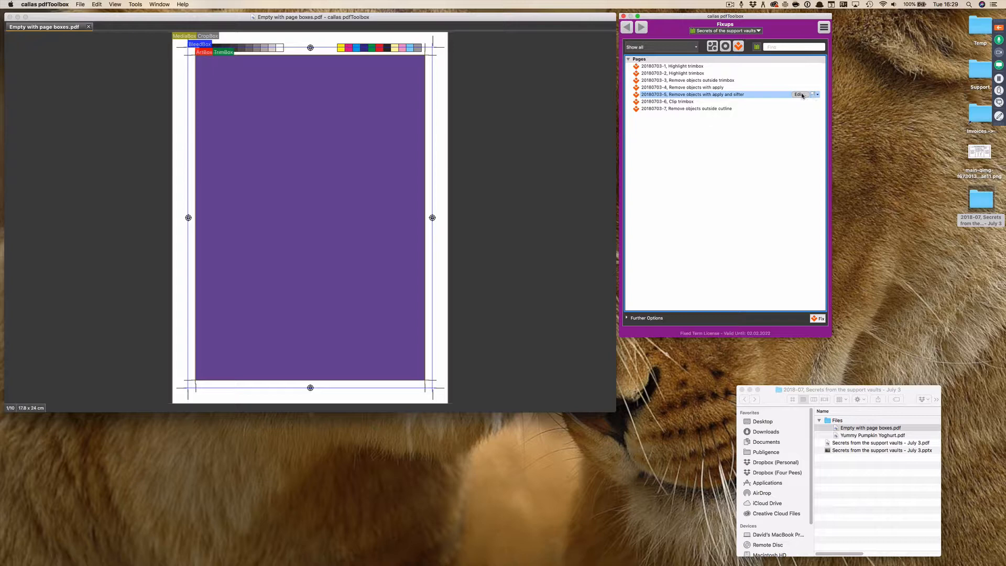
{"action": "left_click", "coordinate": [800, 95]}
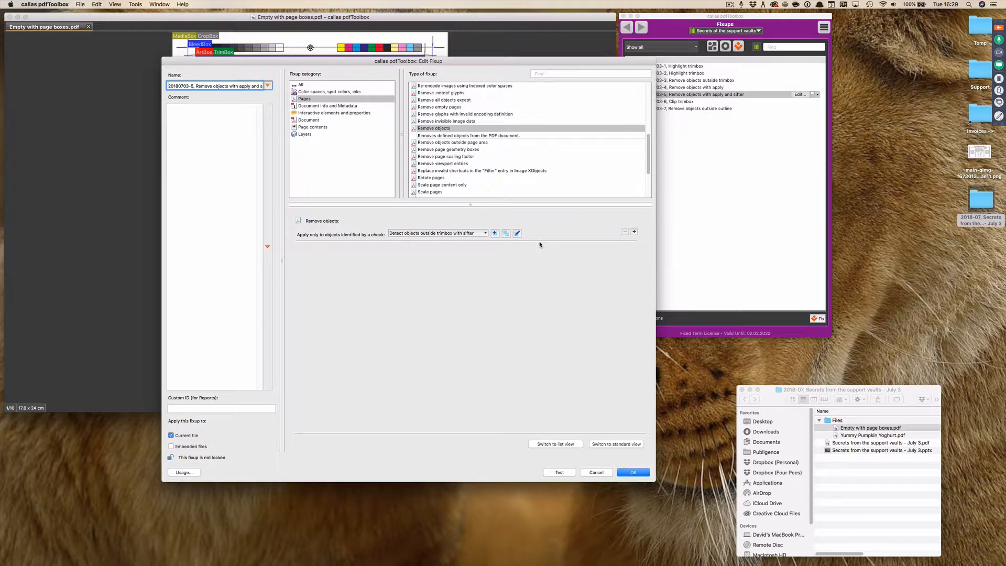
{"action": "left_click", "coordinate": [516, 233]}
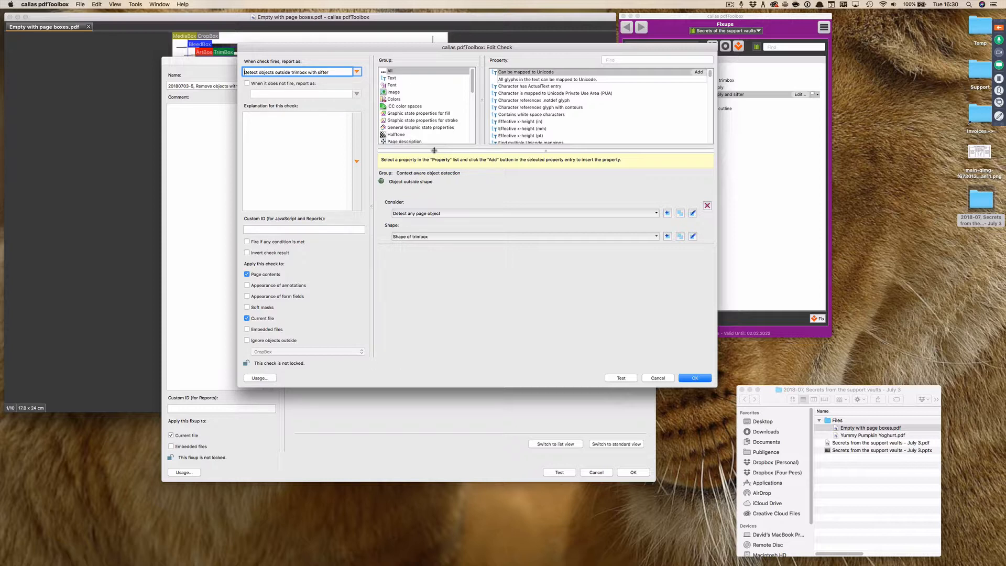
{"action": "left_click_drag", "start_coordinate": [473, 87], "coordinate": [471, 136]}
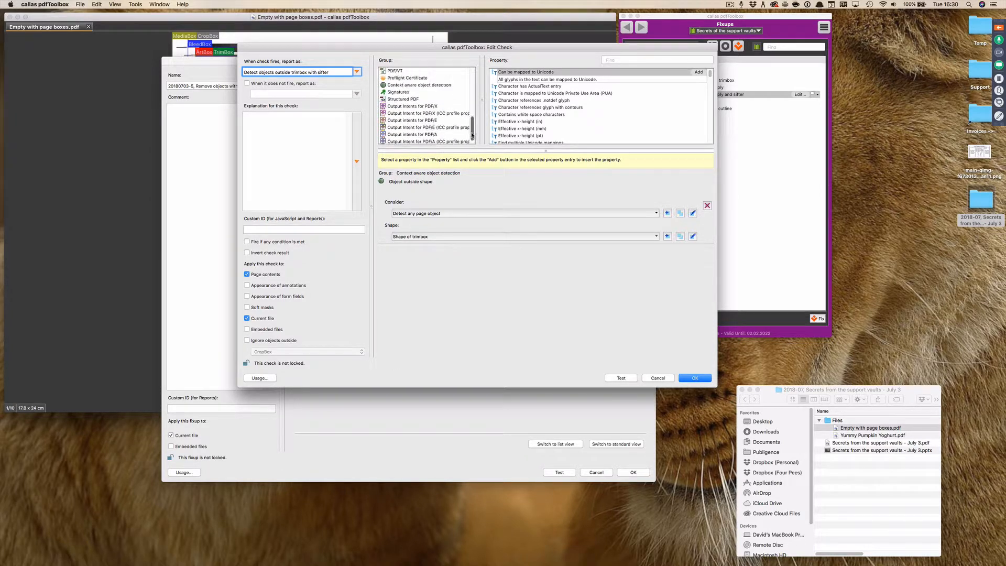
{"action": "left_click", "coordinate": [436, 86]}
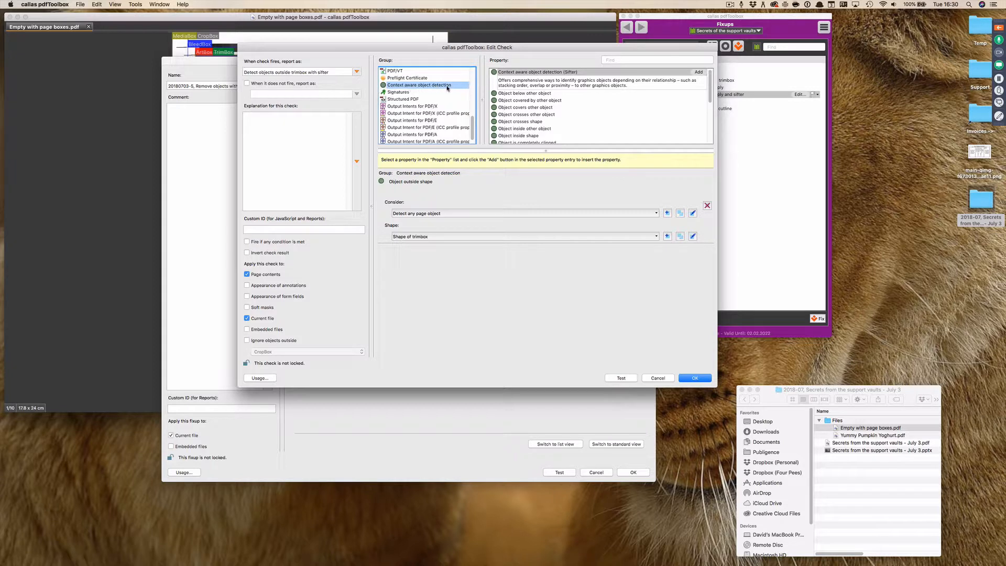
- Examine the descriptions of the "Context aware object detection (Sifter)" and "Object outside shape" properties
{"action": "left_click", "coordinate": [580, 73]}
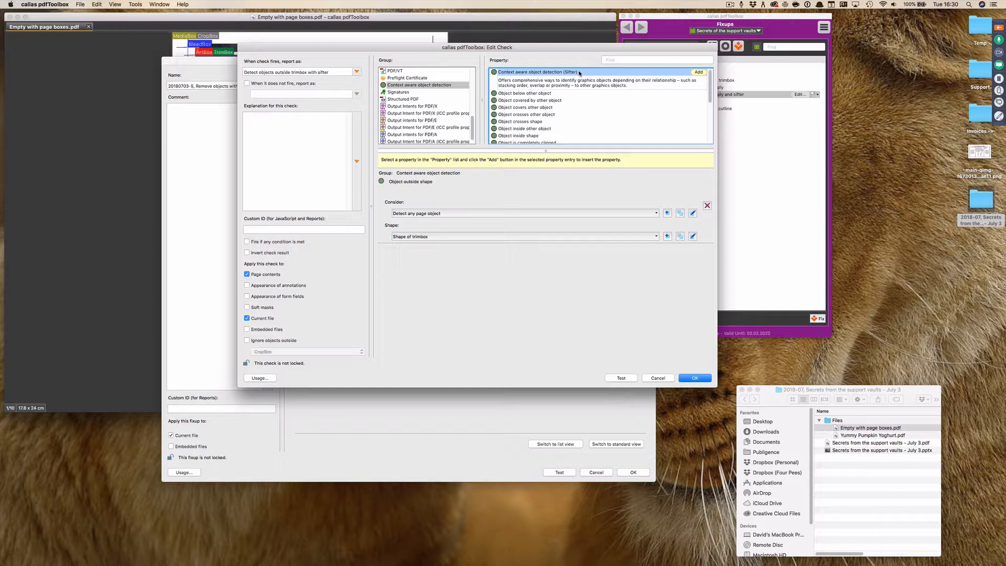
{"action": "left_click_drag", "start_coordinate": [711, 79], "coordinate": [714, 101]}
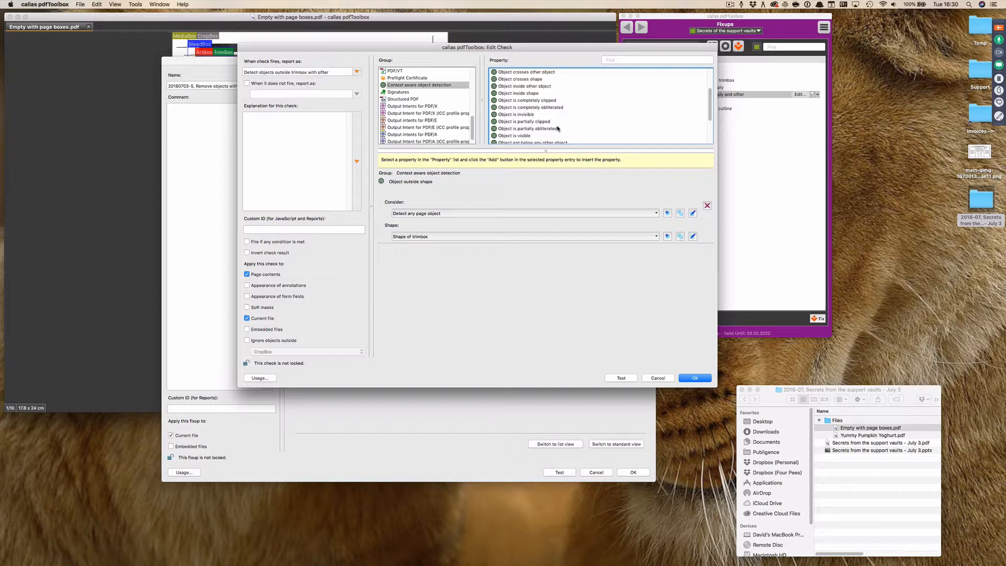
{"action": "left_click_drag", "start_coordinate": [712, 101], "coordinate": [712, 128]}
{"action": "left_click", "coordinate": [528, 122]}
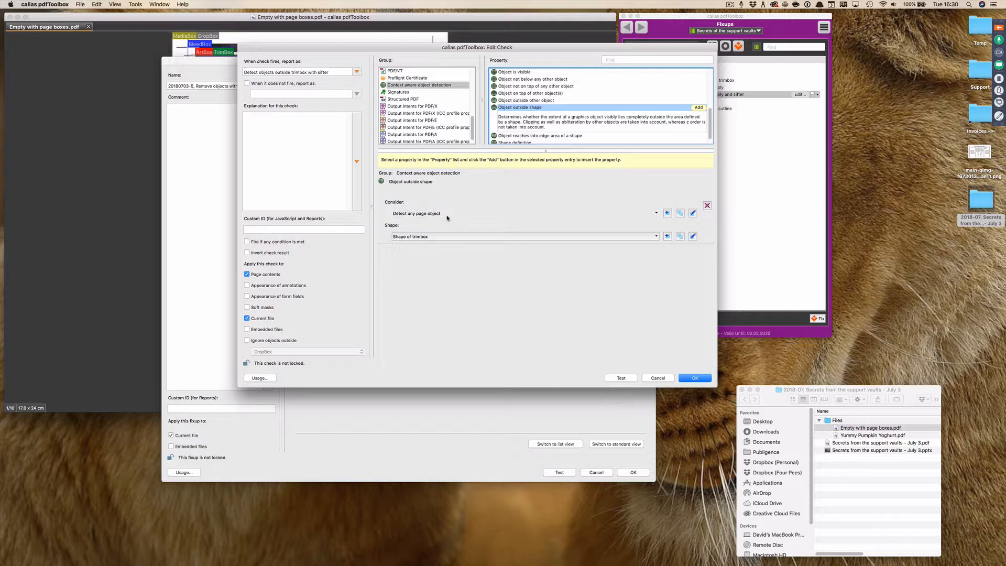
- Review the check's Consider options, keep "Detect any page object", and view the "Shape definition" property description
{"action": "left_click", "coordinate": [447, 215]}
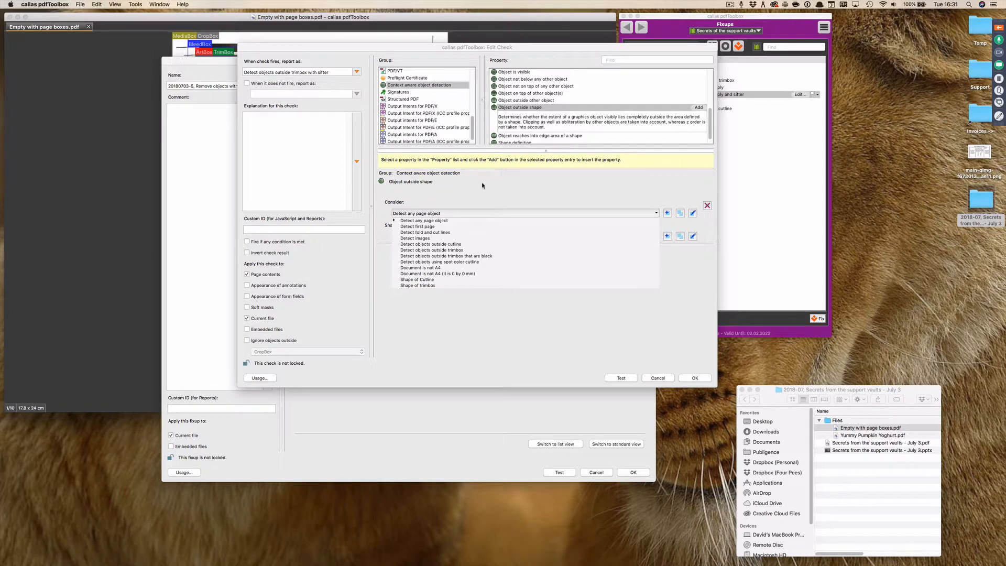
{"action": "left_click", "coordinate": [435, 220]}
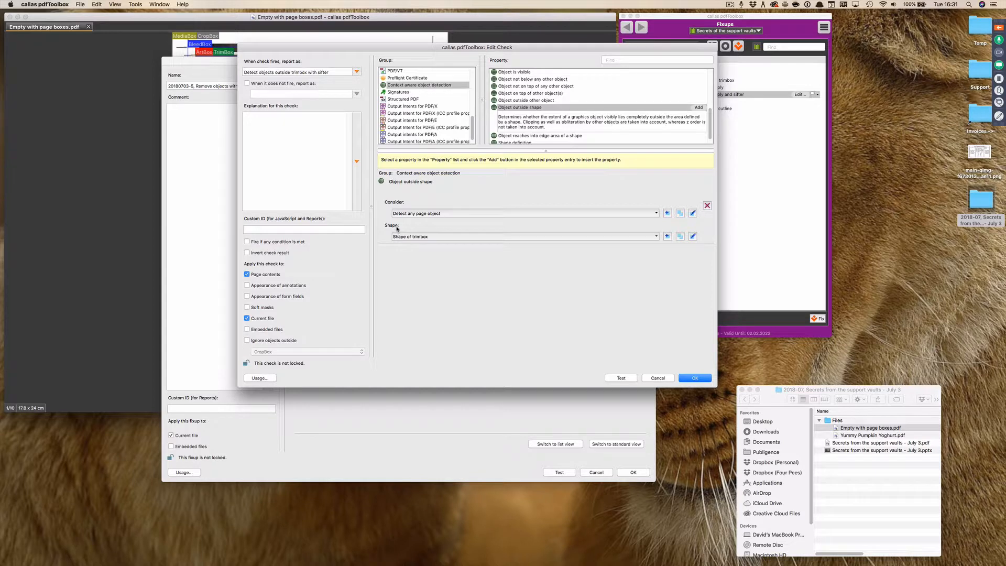
{"action": "scroll", "coordinate": [712, 123], "scroll_direction": "down", "scroll_amount": 1}
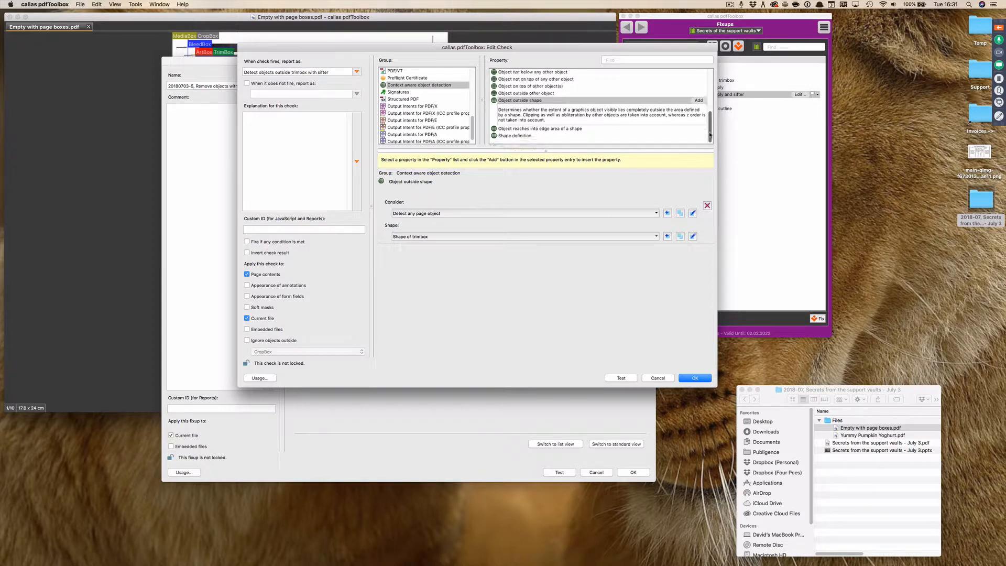
{"action": "left_click", "coordinate": [515, 132]}
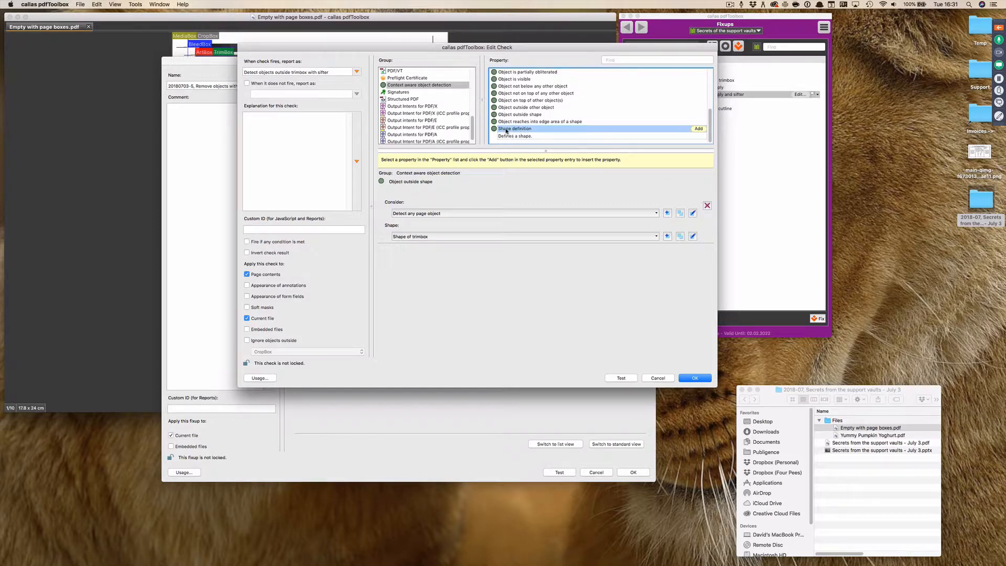
- Open the "Shape of trimbox" check, review its Create shape options, and close it without saving
{"action": "left_click", "coordinate": [693, 237]}
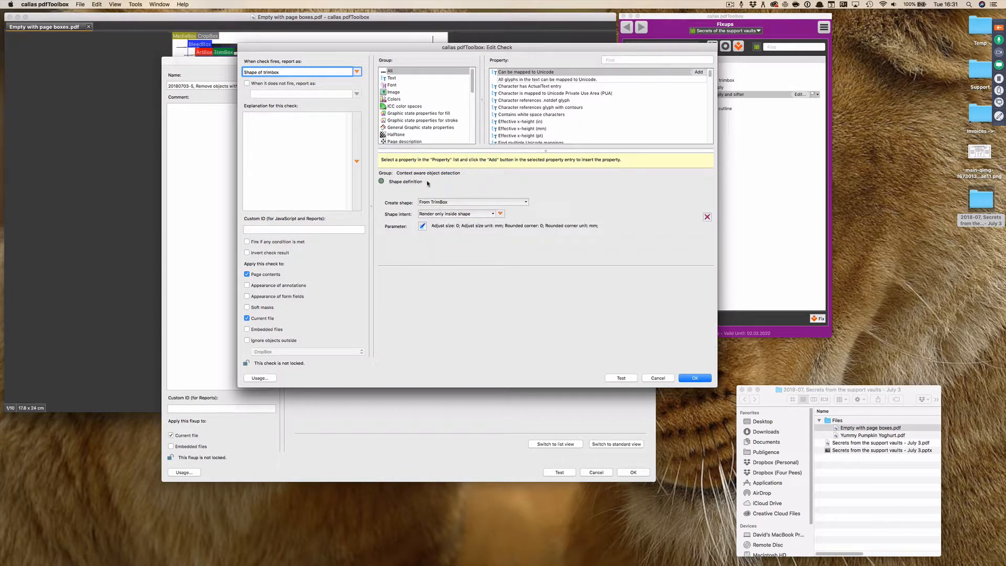
{"action": "left_click", "coordinate": [434, 204]}
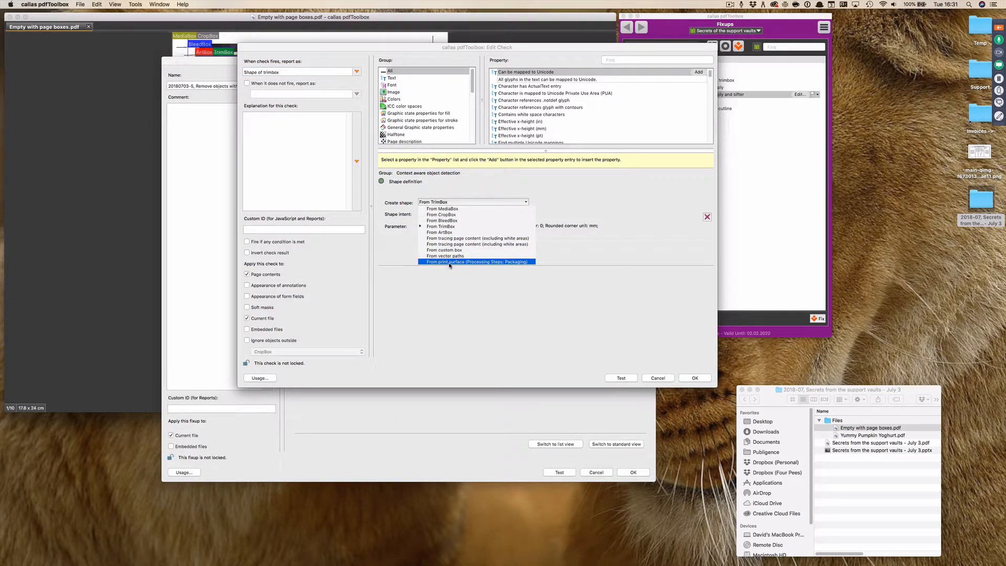
{"action": "left_click", "coordinate": [545, 183]}
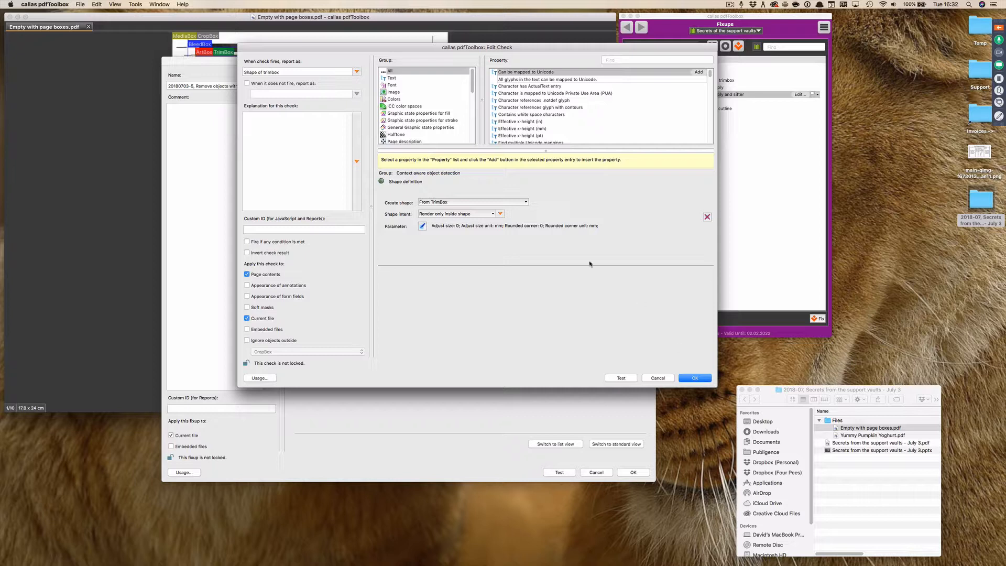
{"action": "left_click", "coordinate": [664, 380]}
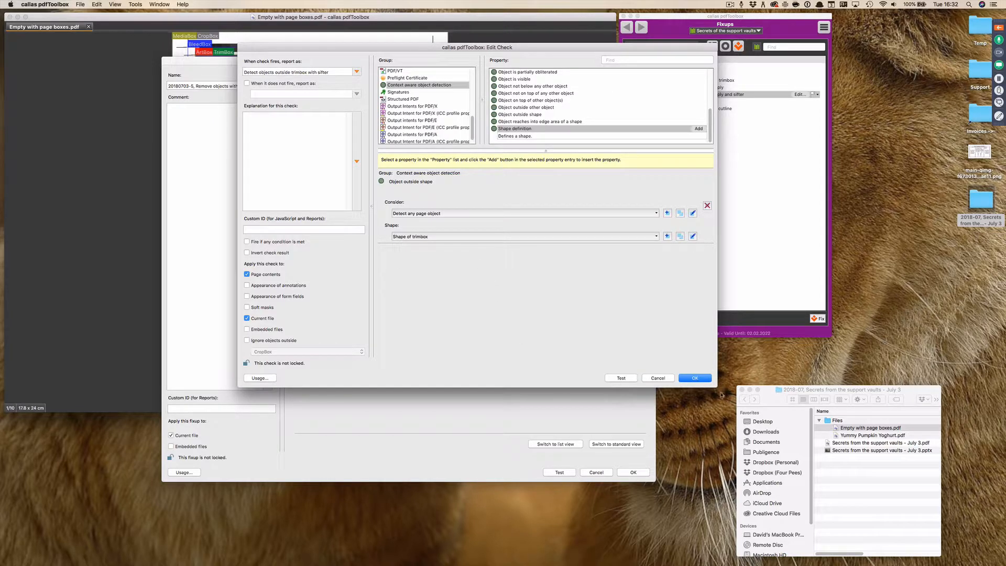
- Accept the Sifter check, test the fixup on "Empty with page boxes.pdf", and close the test results
{"action": "left_click", "coordinate": [696, 379]}
{"action": "left_click", "coordinate": [567, 473]}
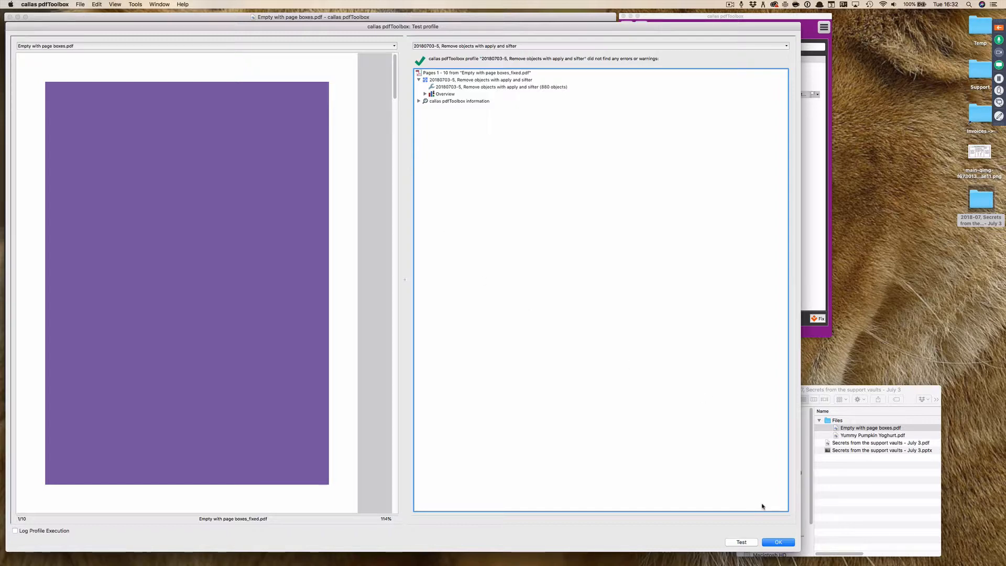
{"action": "left_click", "coordinate": [778, 541]}
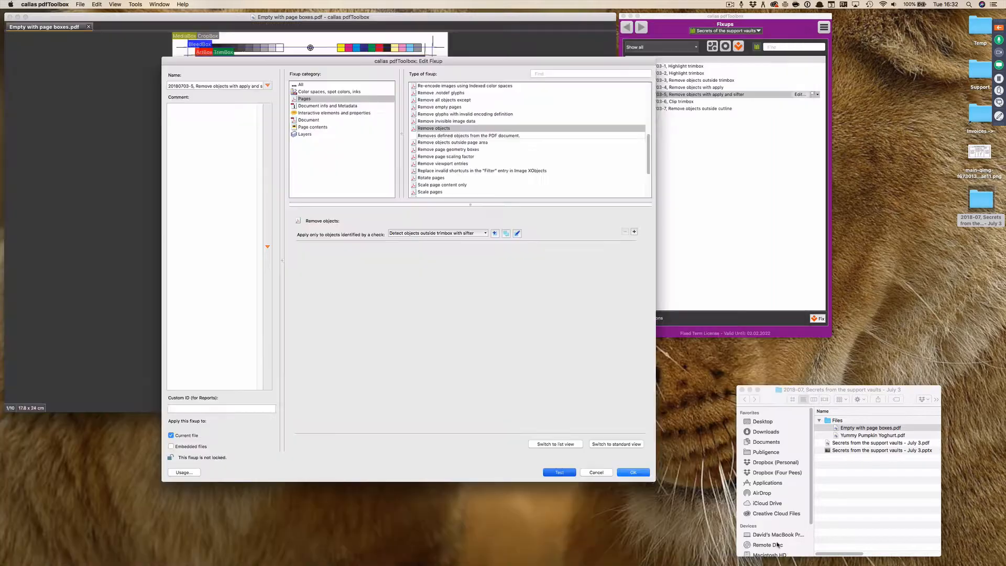
- Reopen the "Detect objects outside trimbox with sifter" check and examine the "Object crosses shape" property among the Context aware object detection properties
{"action": "left_click", "coordinate": [517, 234]}
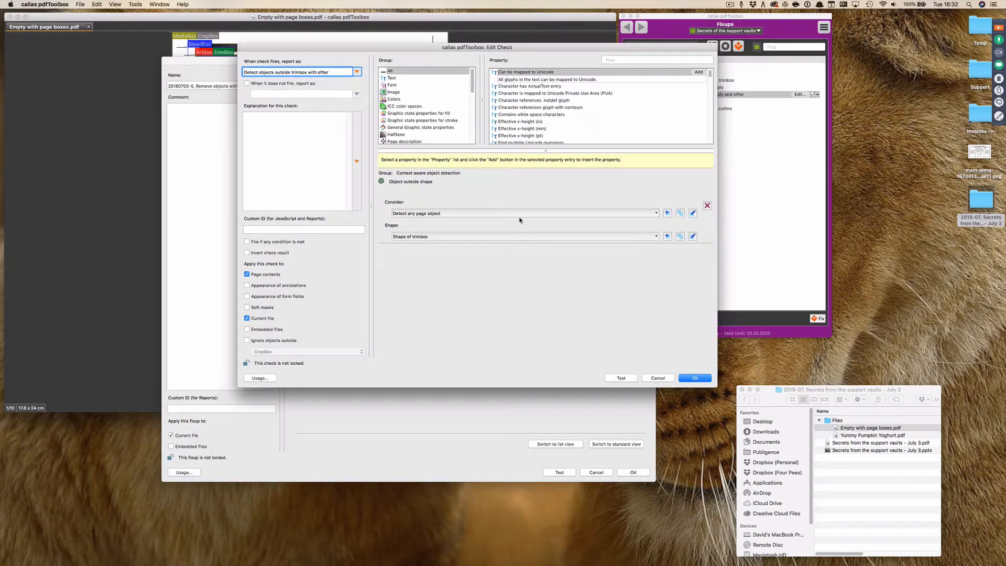
{"action": "left_click_drag", "start_coordinate": [473, 82], "coordinate": [473, 129]}
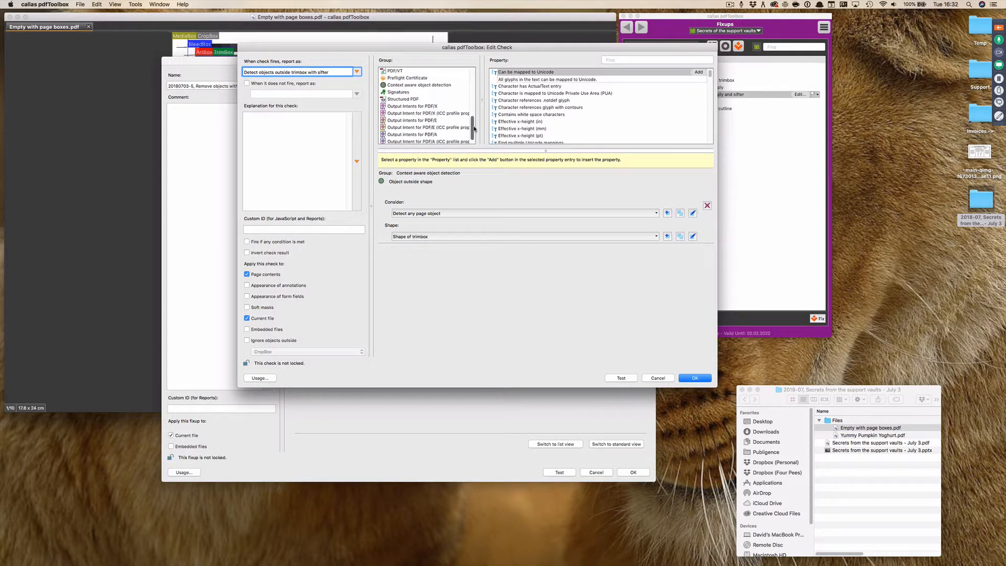
{"action": "left_click", "coordinate": [448, 86]}
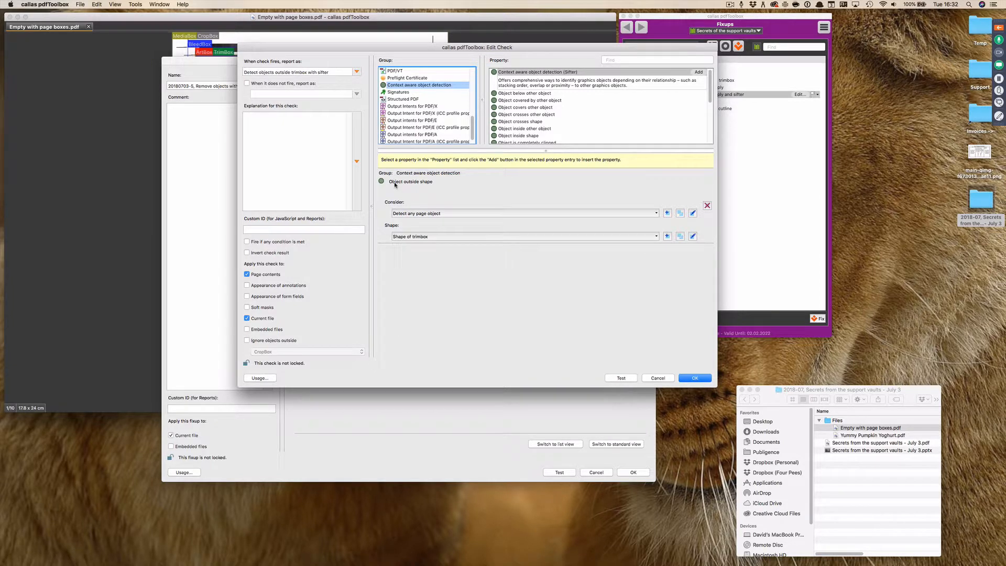
{"action": "mouse_move", "coordinate": [425, 185]}
{"action": "left_click_drag", "start_coordinate": [711, 88], "coordinate": [711, 96]}
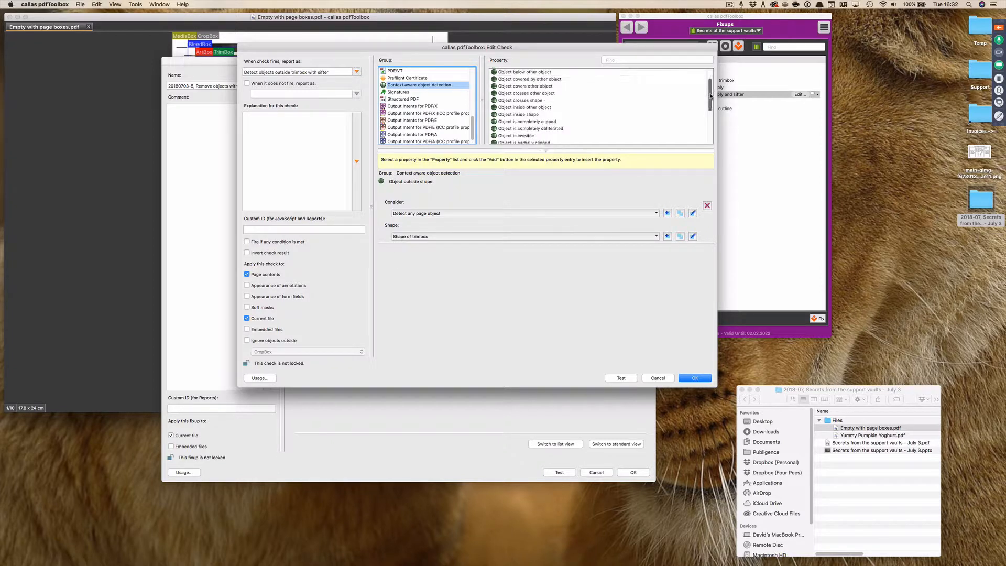
{"action": "left_click", "coordinate": [530, 101]}
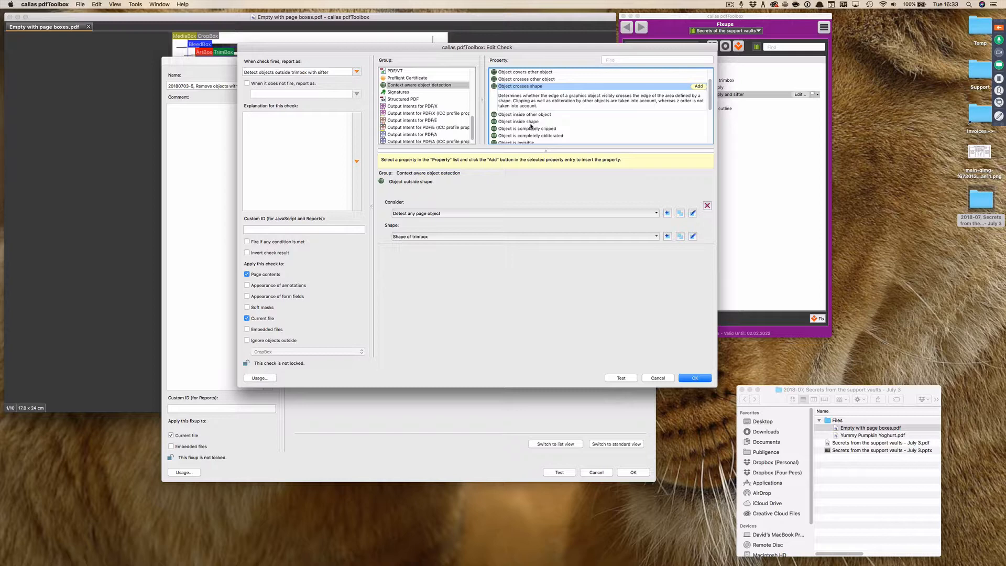
- Expand the GoToWebinar control panel, look through the attendee list, collapse the panel, and return to the check in pdfToolbox
{"action": "left_click", "coordinate": [999, 27]}
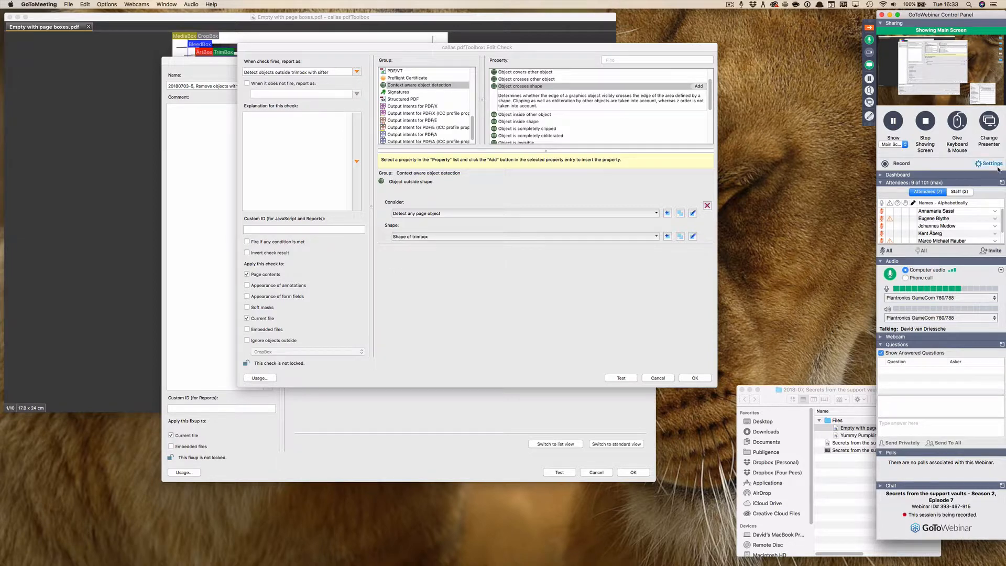
{"action": "scroll", "coordinate": [1002, 231], "scroll_direction": "down", "scroll_amount": 3}
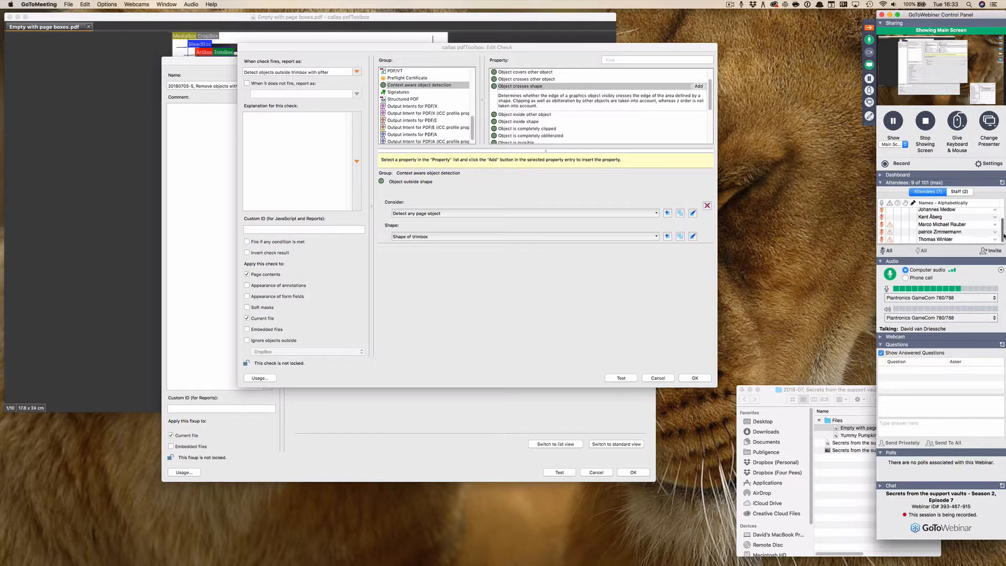
{"action": "left_click", "coordinate": [869, 27]}
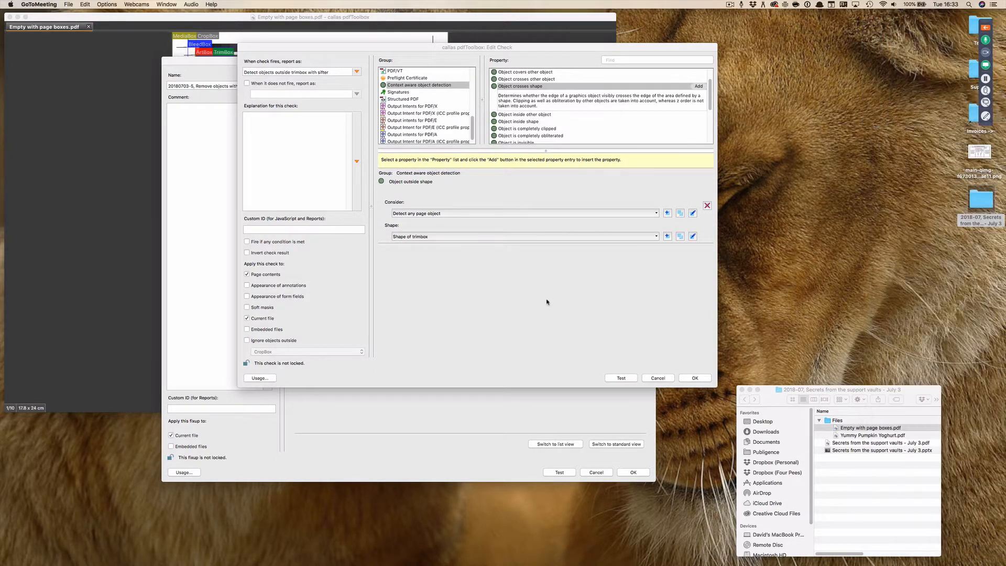
{"action": "left_click", "coordinate": [525, 278]}
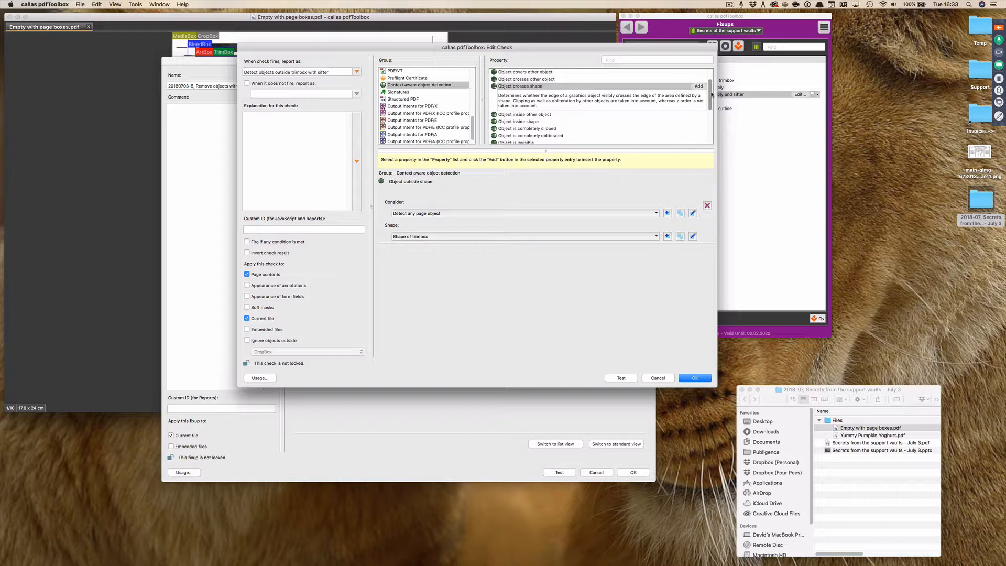
- Examine the "Object is invisible" property description, and close the check and the fixup without saving
{"action": "left_click_drag", "start_coordinate": [710, 92], "coordinate": [711, 100]}
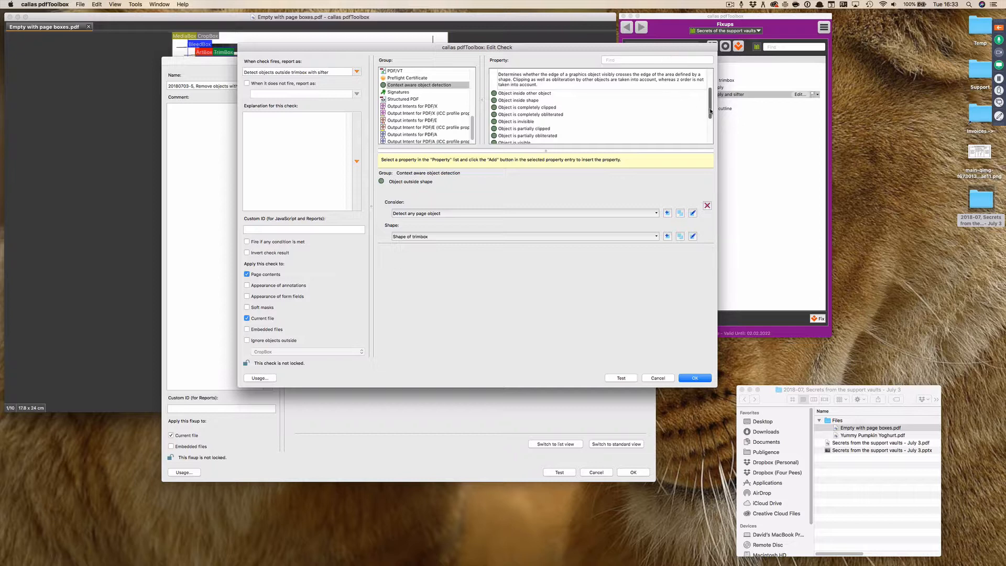
{"action": "left_click", "coordinate": [503, 121]}
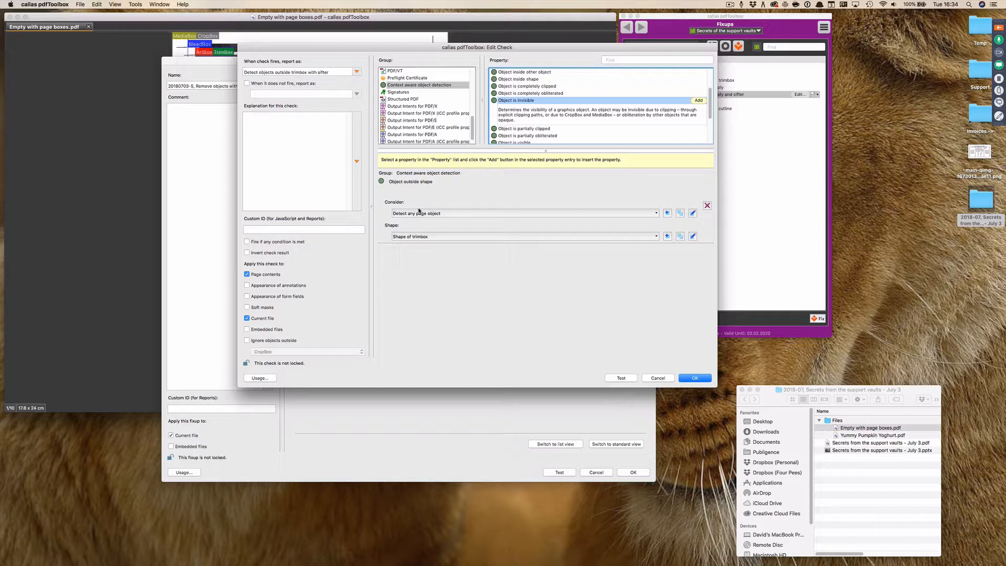
{"action": "left_click", "coordinate": [657, 378]}
{"action": "left_click", "coordinate": [593, 473]}
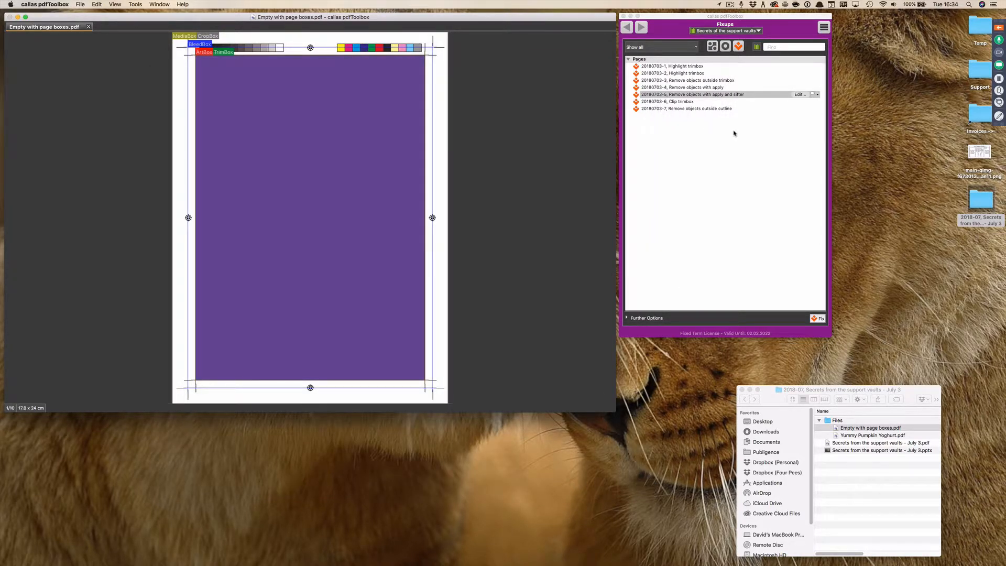
{"action": "left_click", "coordinate": [700, 73]}
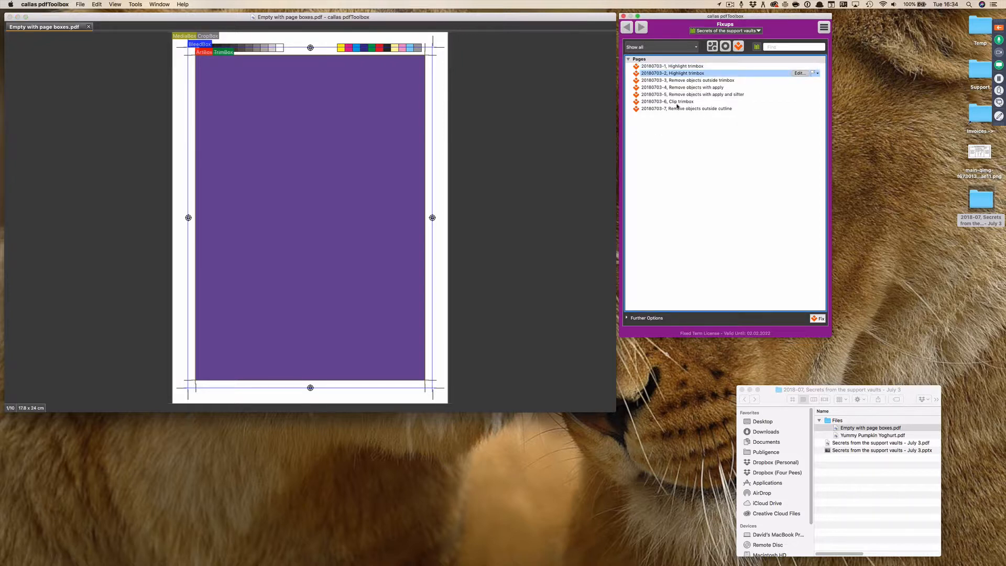
{"action": "key", "text": "Down"}
{"action": "key", "text": "Down"}
{"action": "key", "text": "Down"}
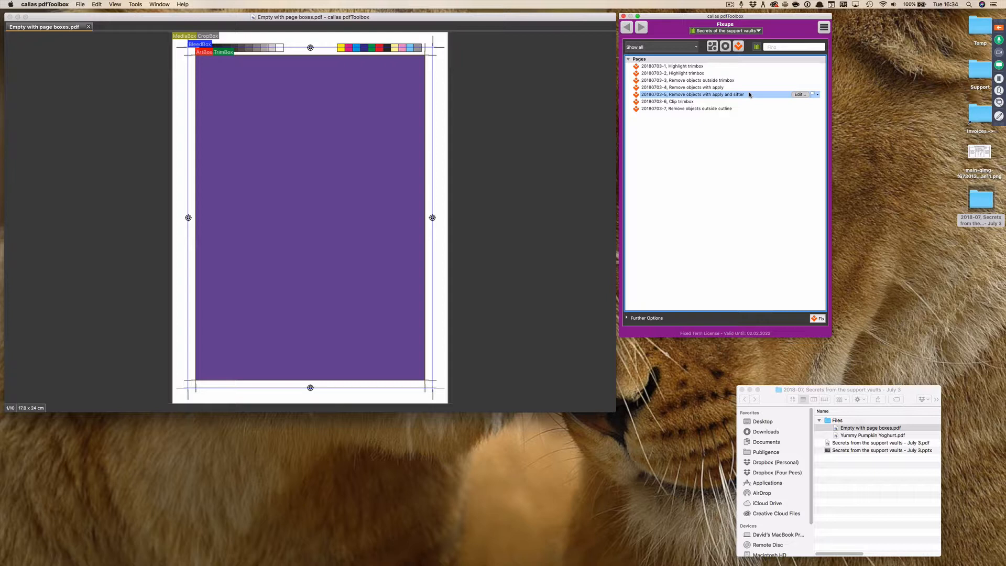
- Open fixup "20180703-6, Clip trimbox" for editing and set the TrimBox shape's rounded corner to 5 mm
{"action": "left_click", "coordinate": [701, 103]}
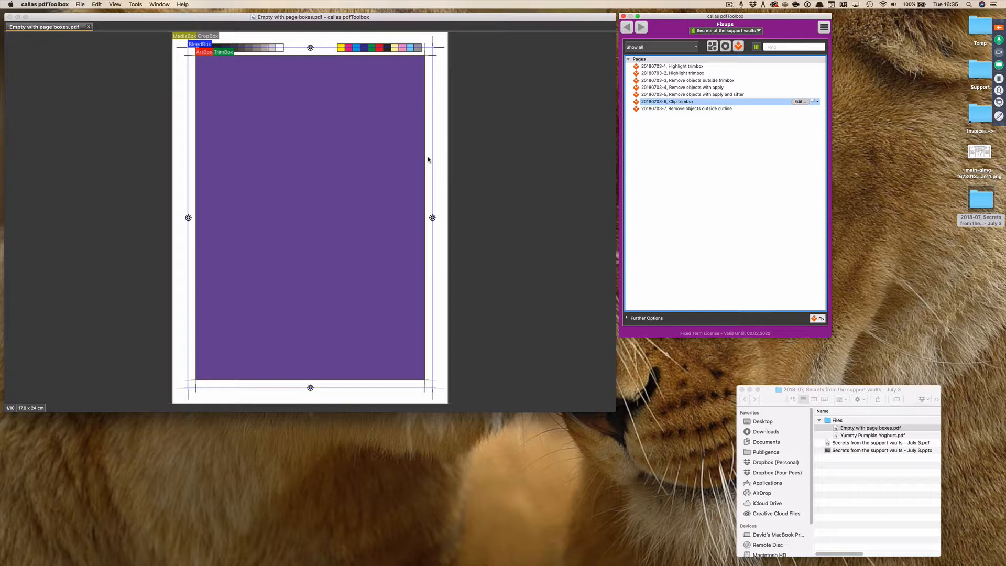
{"action": "left_click", "coordinate": [799, 101]}
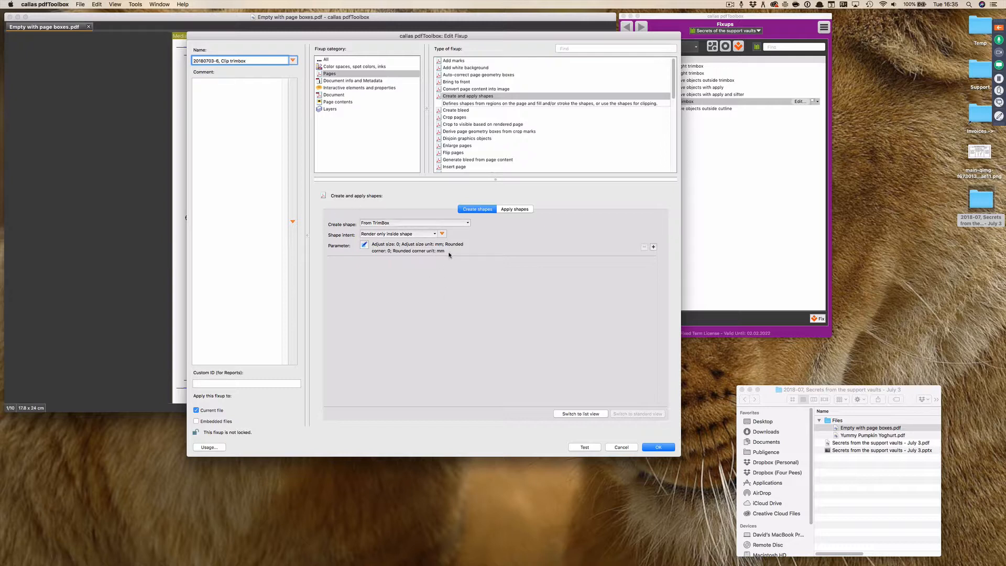
{"action": "left_click", "coordinate": [364, 244]}
{"action": "left_click", "coordinate": [383, 248]}
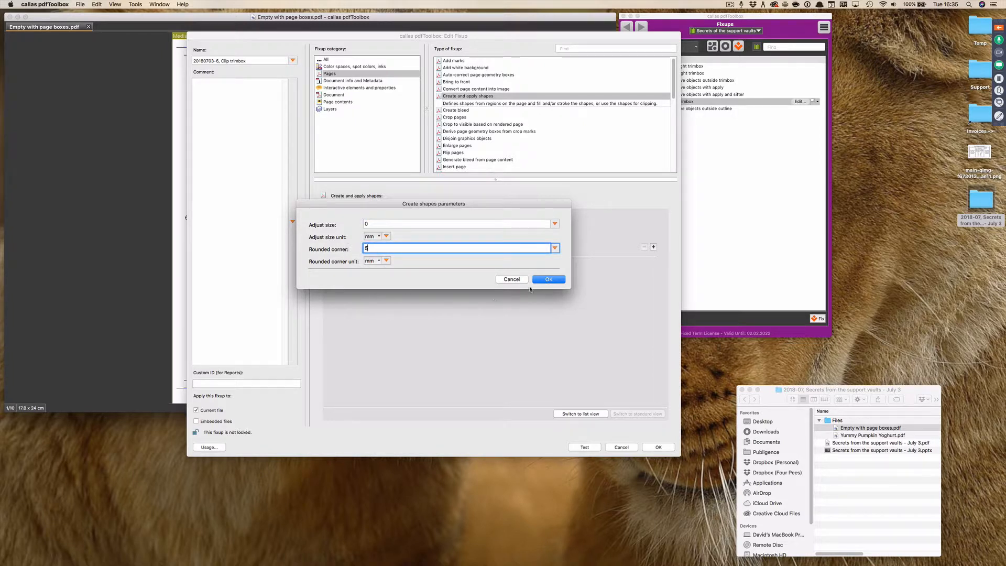
{"action": "key", "text": "Return"}
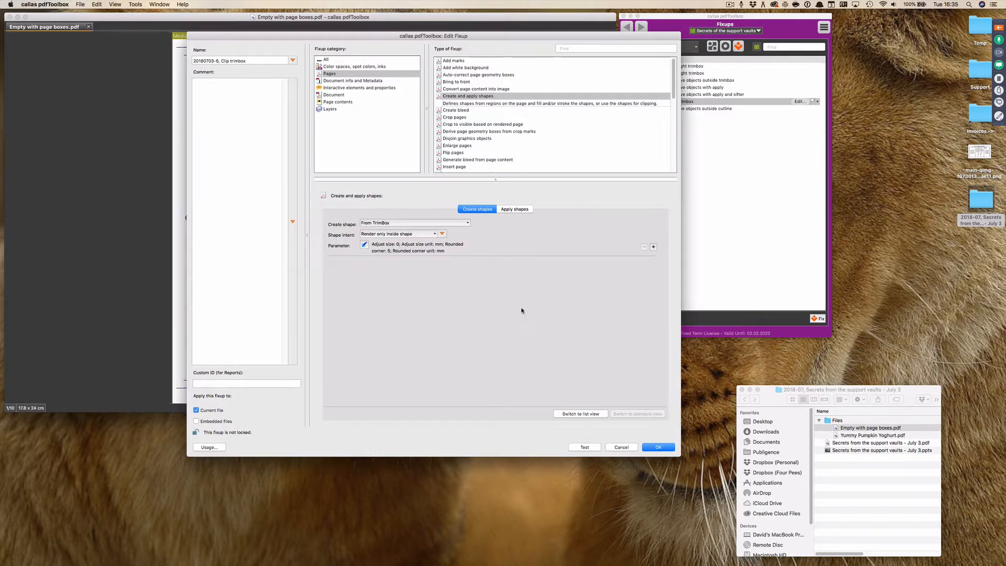
- Review the fixup's Shape usage options, keep "Clip existing page content", and return to the shape creation settings
{"action": "left_click", "coordinate": [525, 209]}
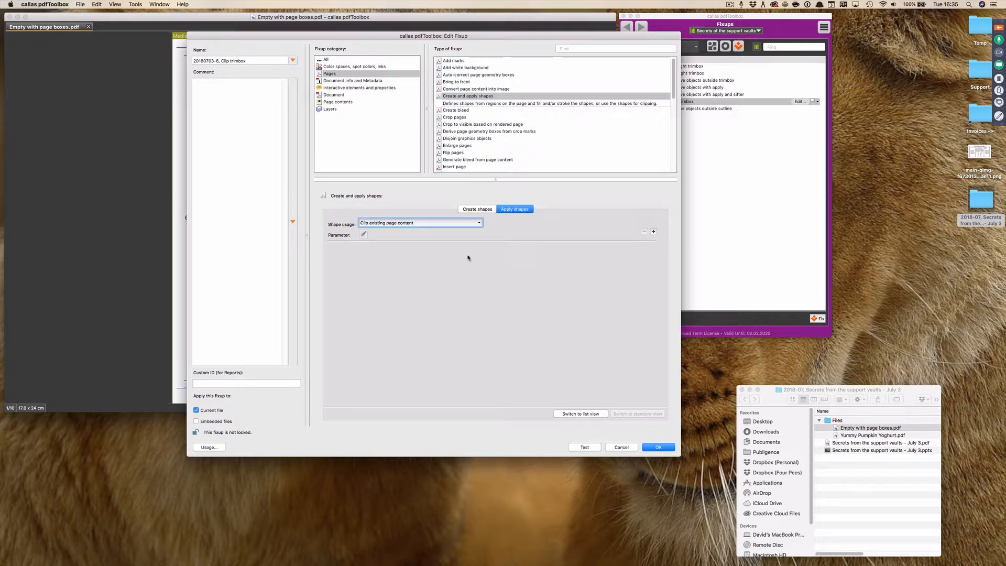
{"action": "left_click", "coordinate": [479, 223]}
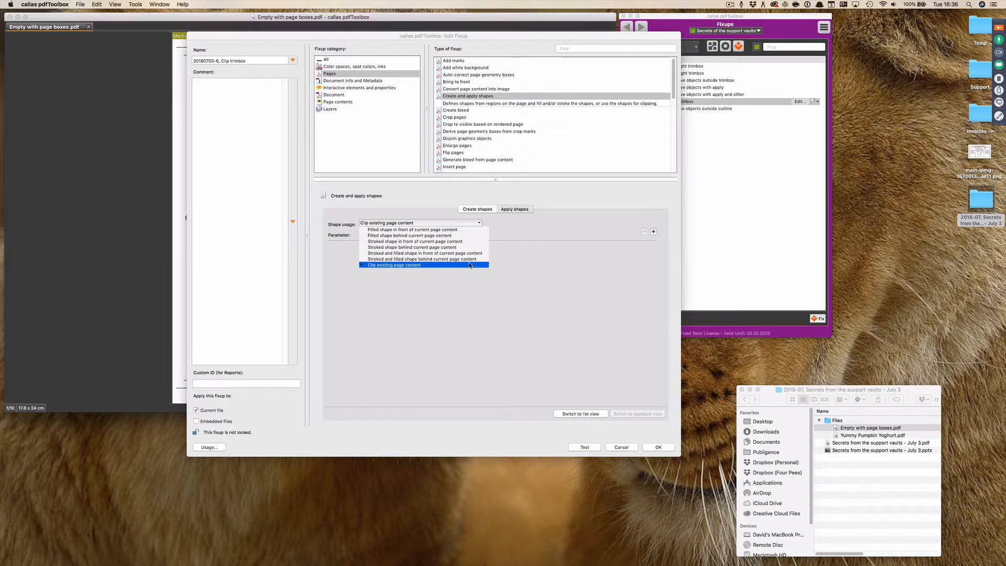
{"action": "left_click", "coordinate": [435, 281]}
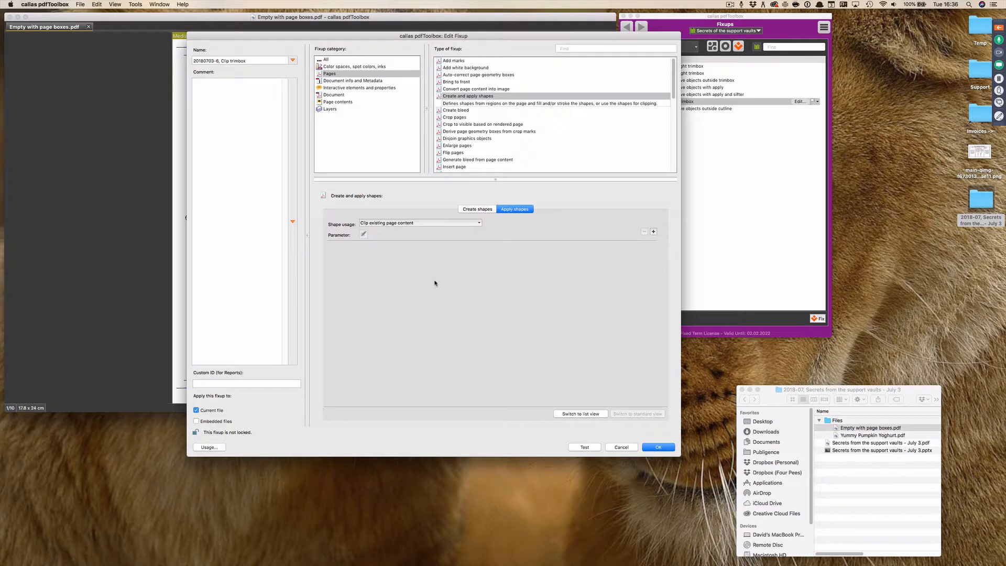
{"action": "left_click", "coordinate": [479, 209]}
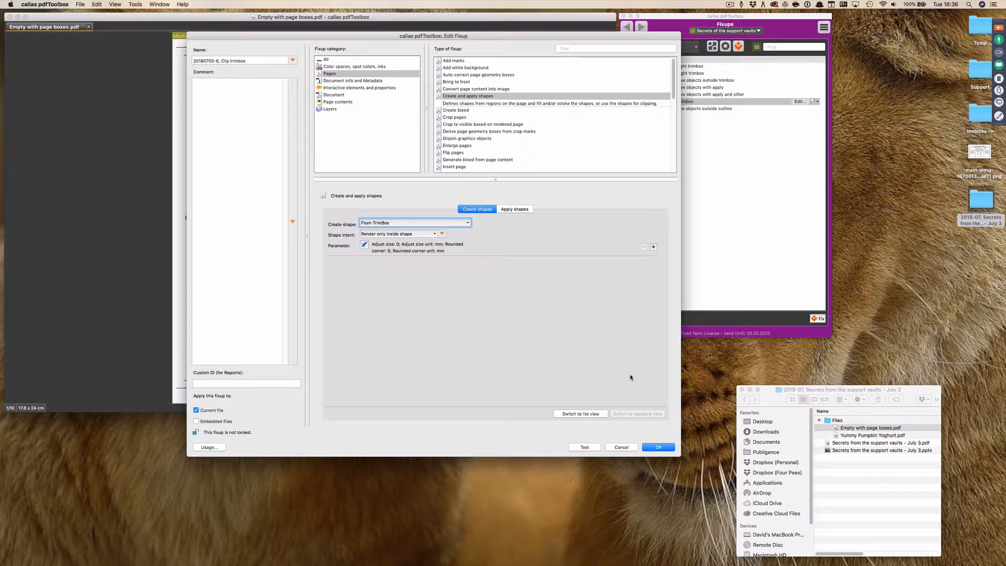
- Test the "Clip trimbox" fixup on Empty with page boxes.pdf, inspect the clipped page, and close the fixup without saving
{"action": "left_click", "coordinate": [584, 447]}
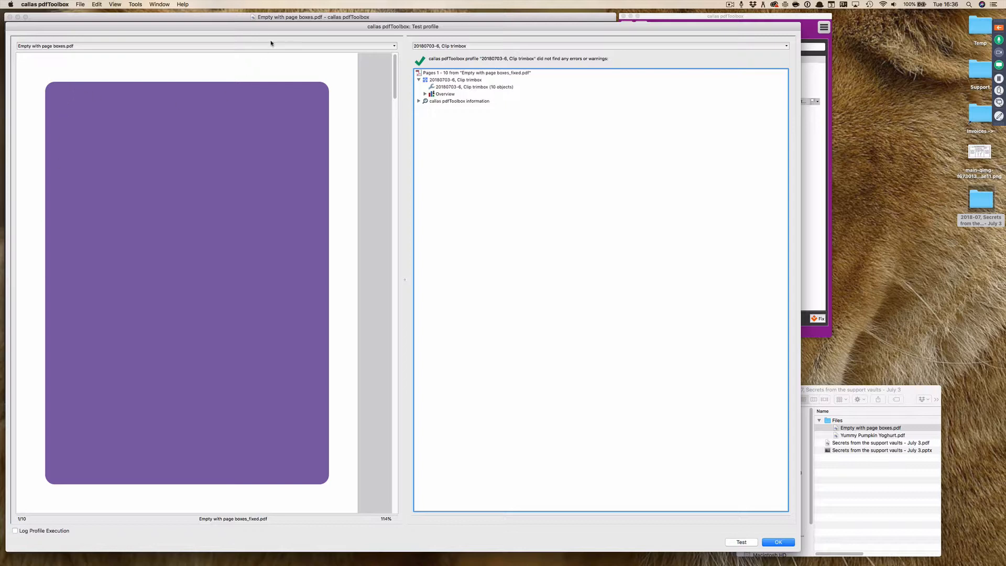
{"action": "scroll", "coordinate": [396, 72], "scroll_direction": "down", "scroll_amount": 5}
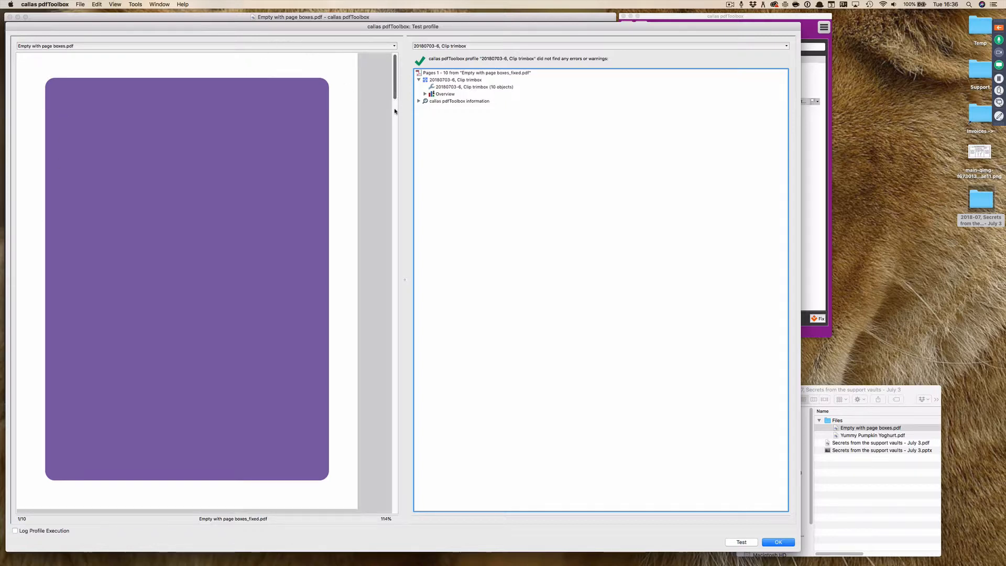
{"action": "scroll", "coordinate": [396, 71], "scroll_direction": "up", "scroll_amount": 5}
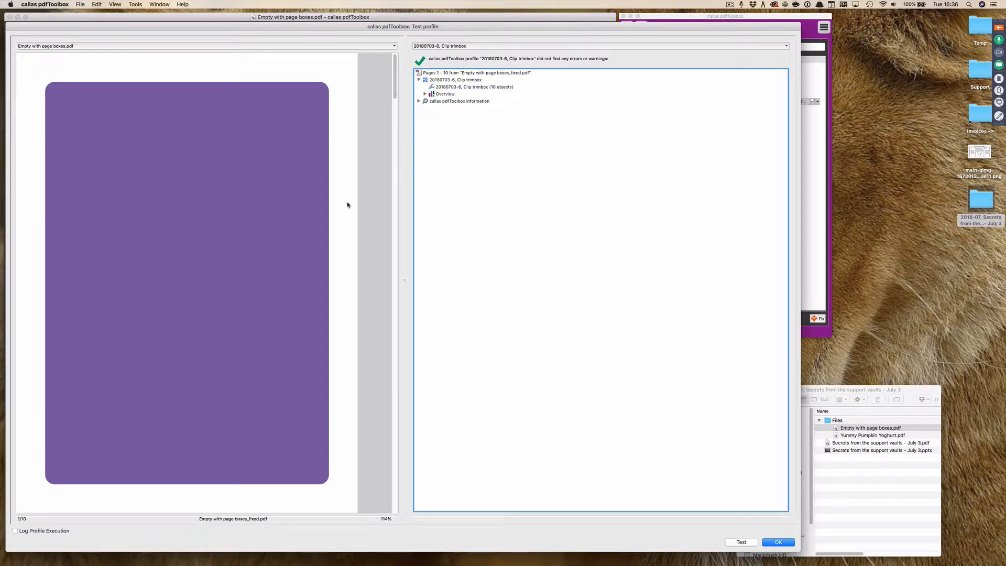
{"action": "left_click", "coordinate": [783, 543]}
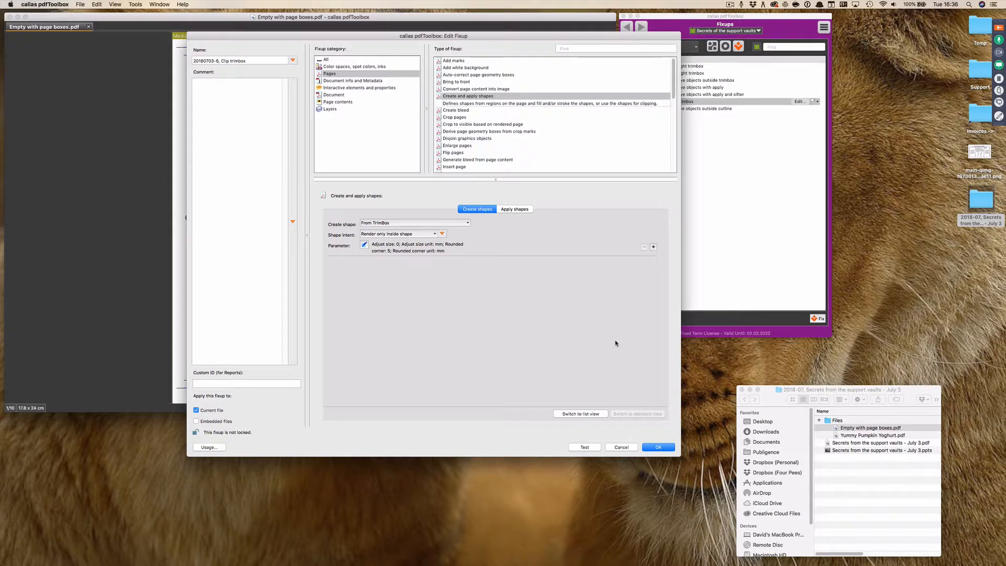
{"action": "left_click", "coordinate": [630, 451]}
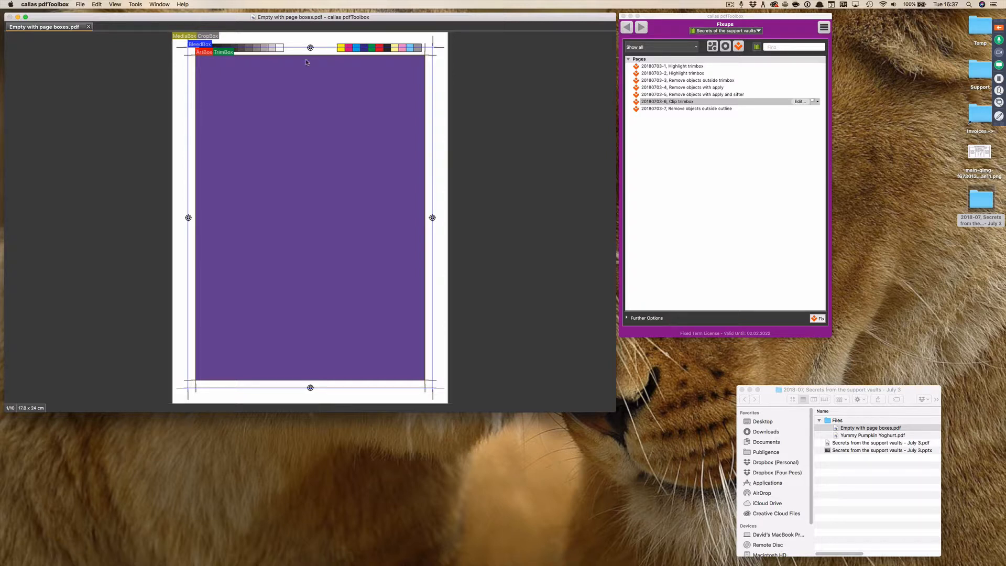
- Close Empty with page boxes.pdf and open Yummy Pumpkin Yoghurt.pdf from the Files folder
{"action": "left_click", "coordinate": [88, 26]}
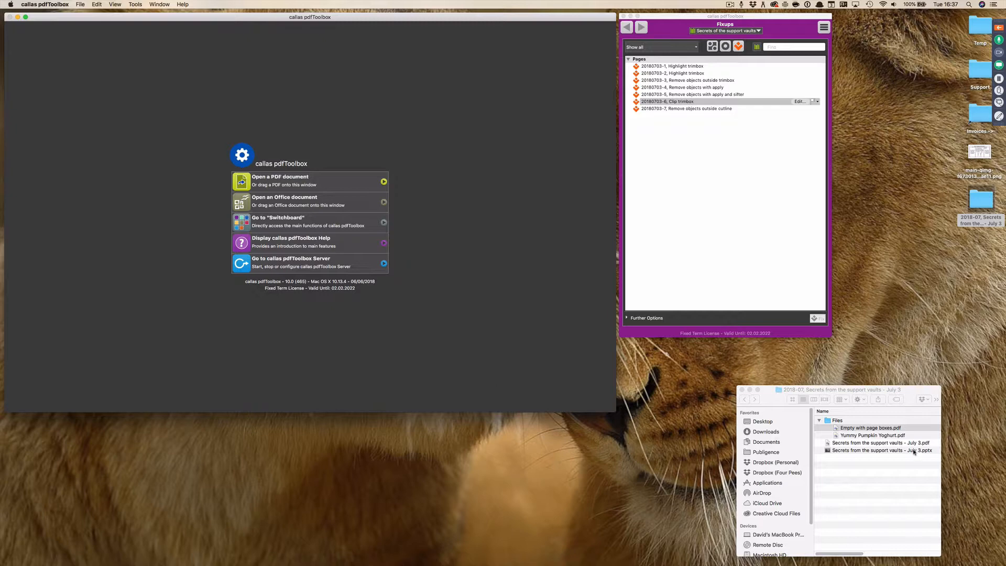
{"action": "left_click_drag", "start_coordinate": [883, 435], "coordinate": [575, 263]}
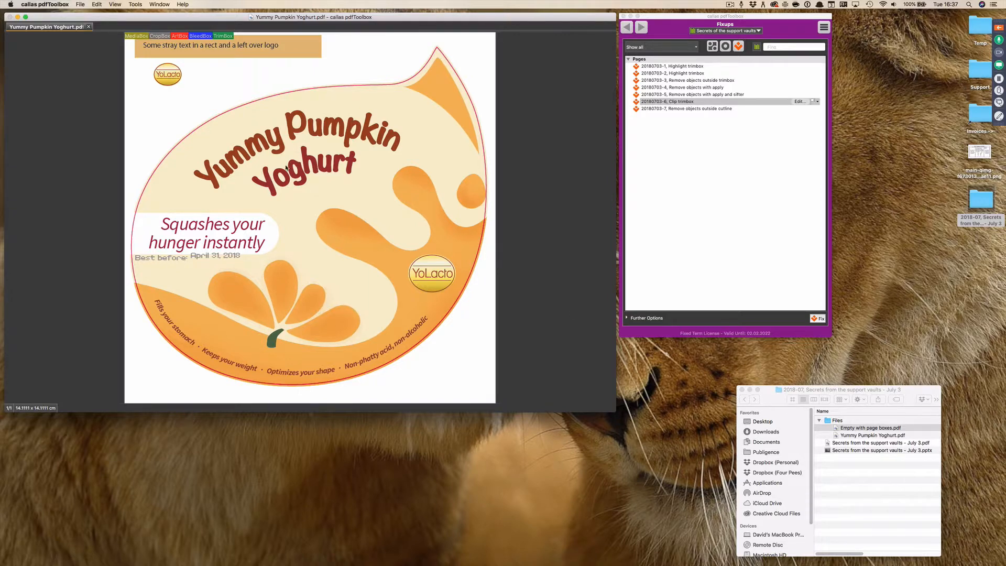
- Explore the yoghurt PDF's individual separations, view only the Cutline spot color, and return to the normal page view
{"action": "left_click", "coordinate": [137, 4]}
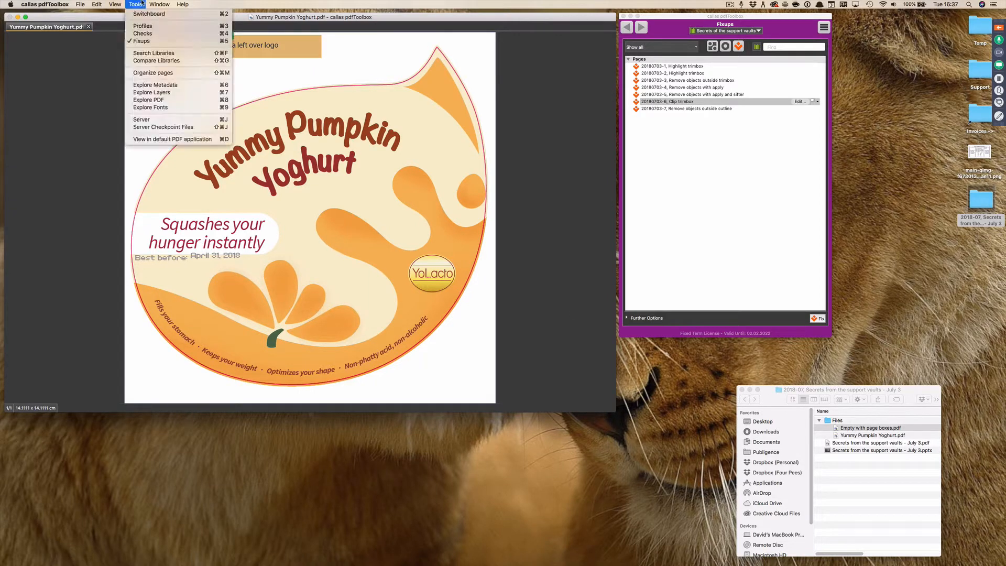
{"action": "mouse_move", "coordinate": [114, 4]}
{"action": "left_click", "coordinate": [142, 99]}
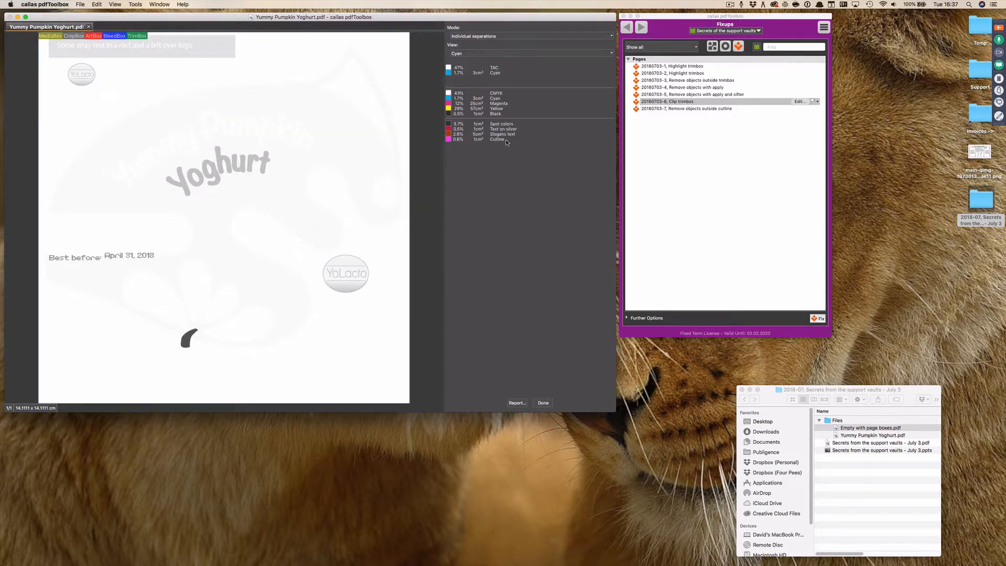
{"action": "left_click", "coordinate": [492, 53]}
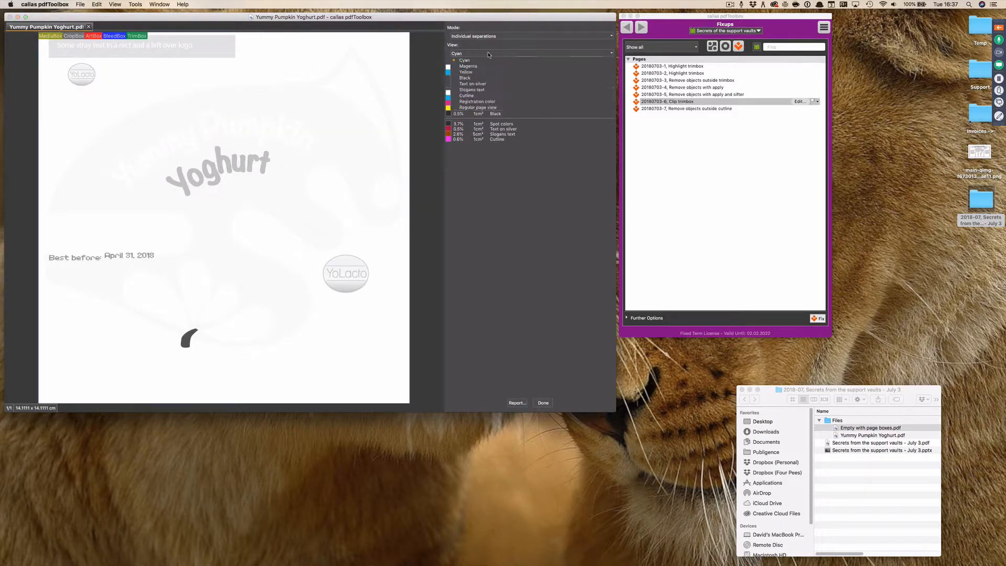
{"action": "left_click", "coordinate": [485, 96]}
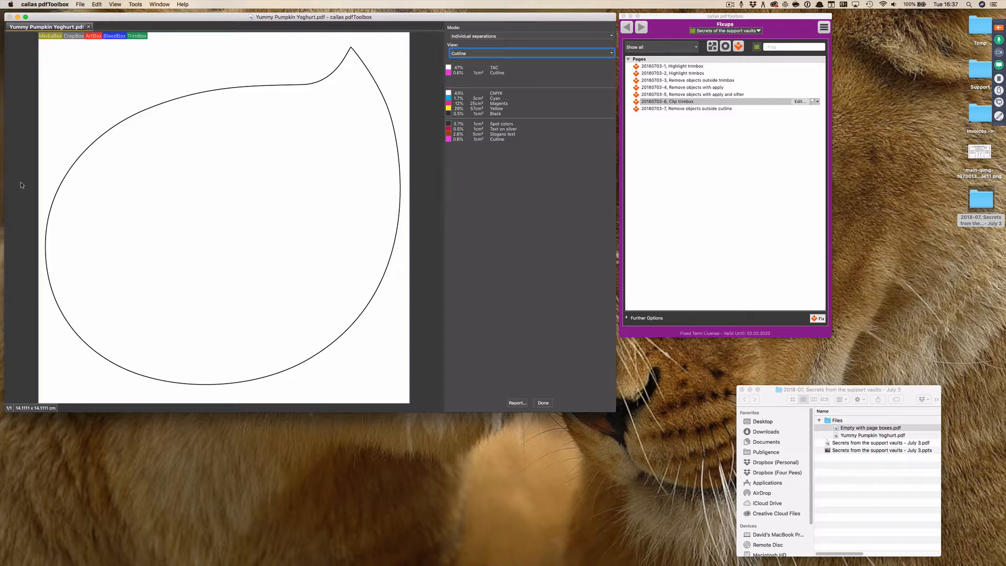
{"action": "left_click", "coordinate": [540, 404]}
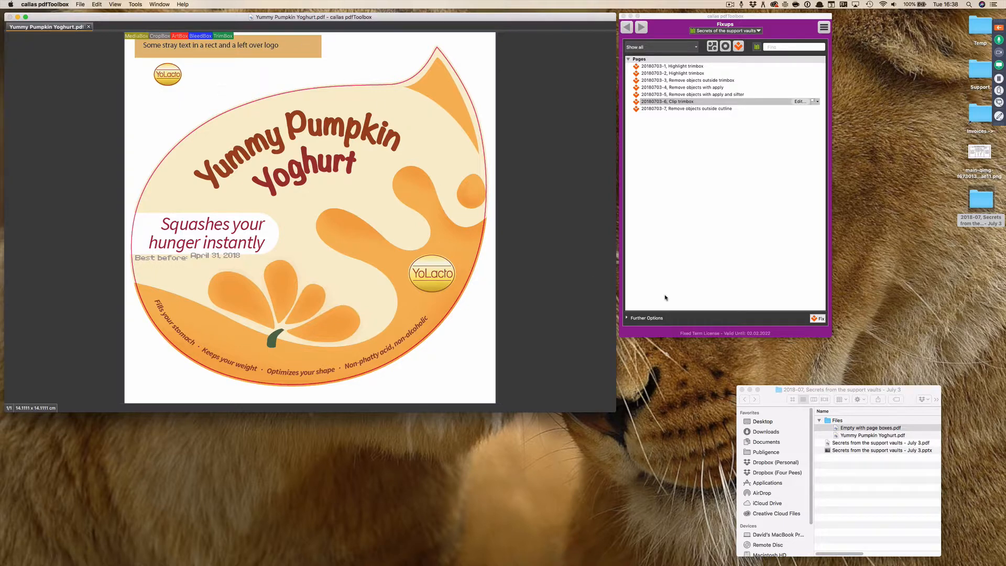
- Open the fixup "20180703-7, Remove objects outside cutline", its object detection check, and that check's "Shape of Cutline" definition
{"action": "left_click", "coordinate": [699, 110]}
{"action": "left_click", "coordinate": [799, 109]}
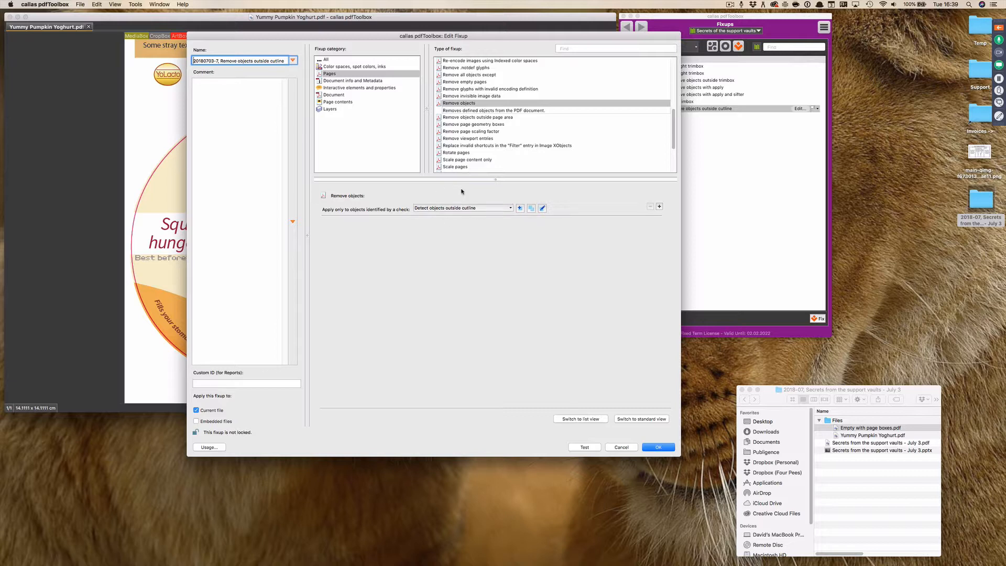
{"action": "left_click", "coordinate": [543, 209]}
{"action": "left_click_drag", "start_coordinate": [528, 48], "coordinate": [490, 16]}
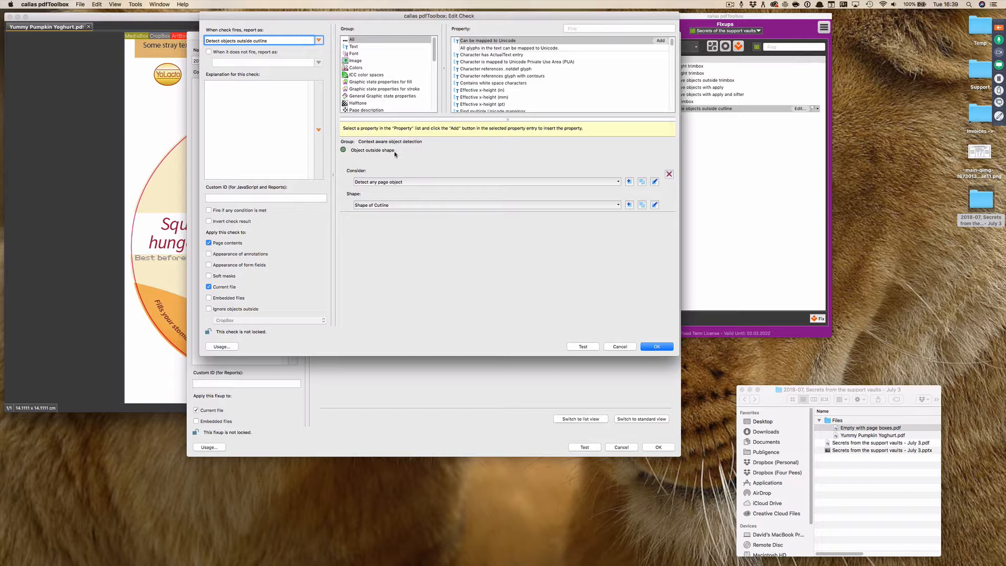
{"action": "mouse_move", "coordinate": [395, 153]}
{"action": "left_click", "coordinate": [654, 205]}
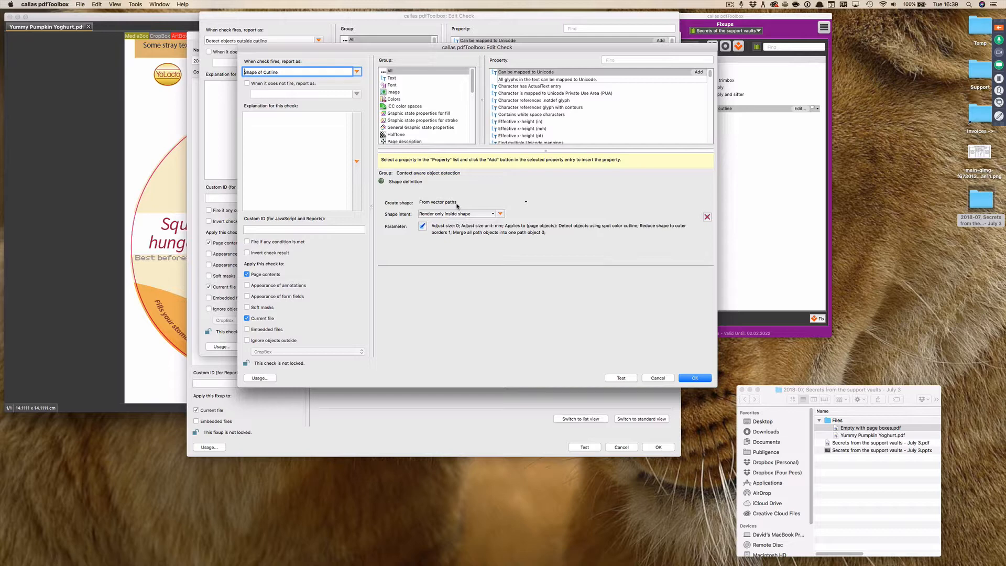
- Examine the cutline shape's parameters and its spot color check, and close the checks and the fixup without saving
{"action": "left_click", "coordinate": [422, 226]}
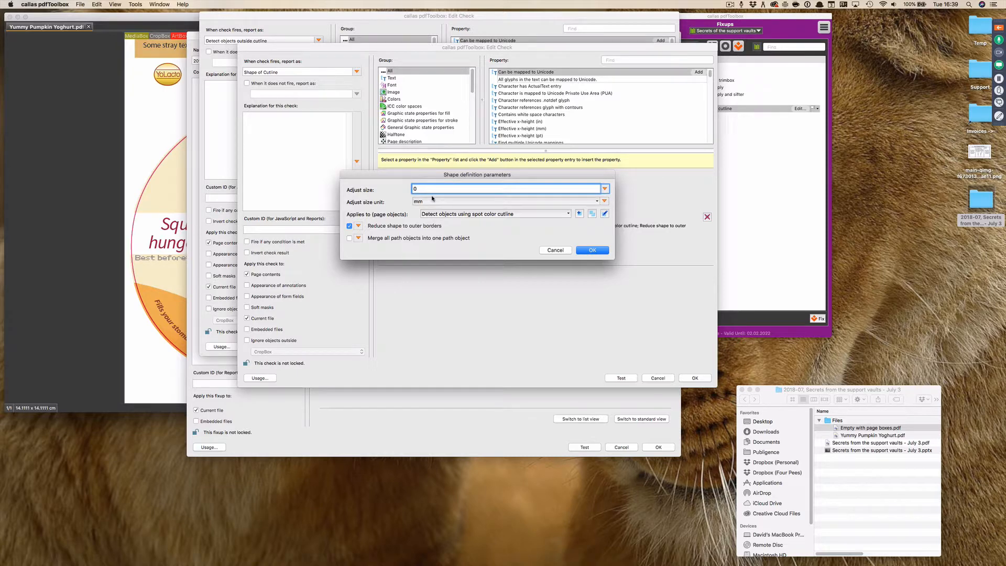
{"action": "left_click_drag", "start_coordinate": [437, 177], "coordinate": [452, 226]}
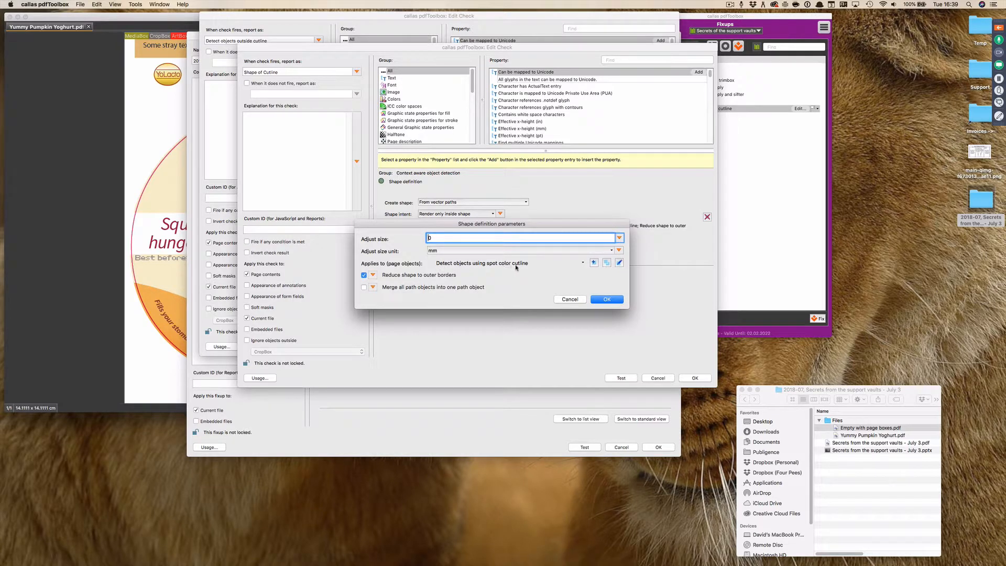
{"action": "left_click", "coordinate": [618, 262]}
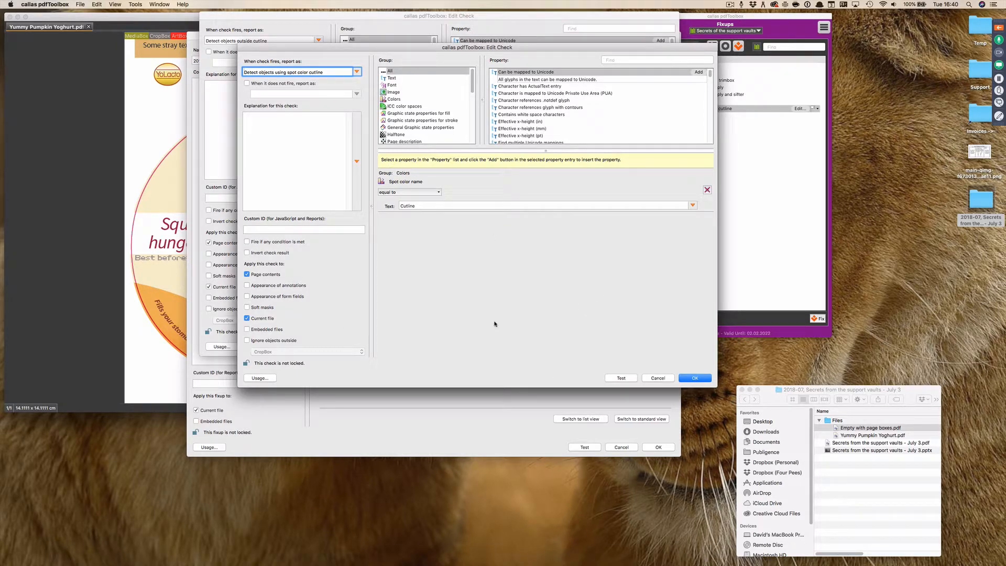
{"action": "left_click", "coordinate": [671, 379]}
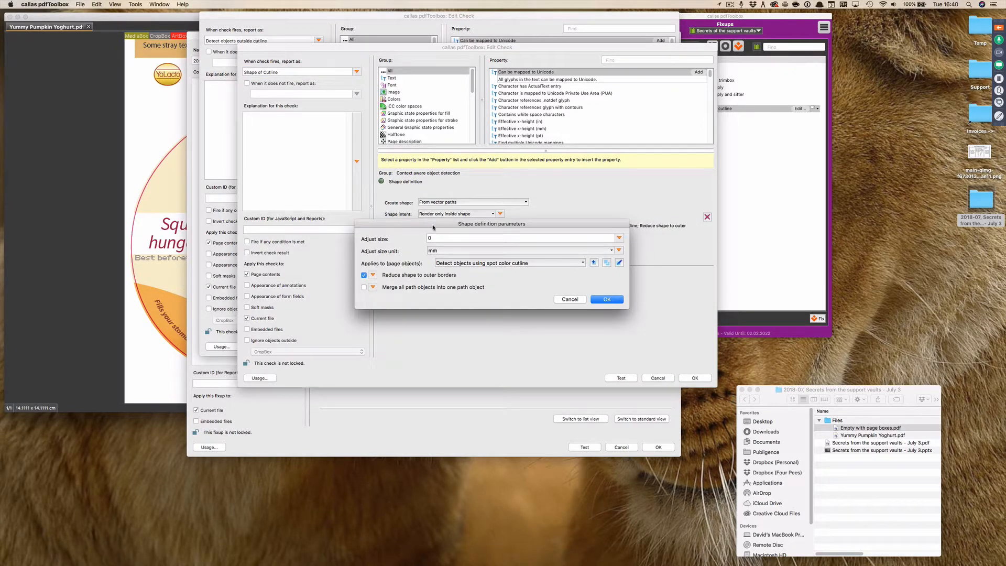
{"action": "left_click", "coordinate": [579, 303]}
{"action": "left_click", "coordinate": [459, 201]}
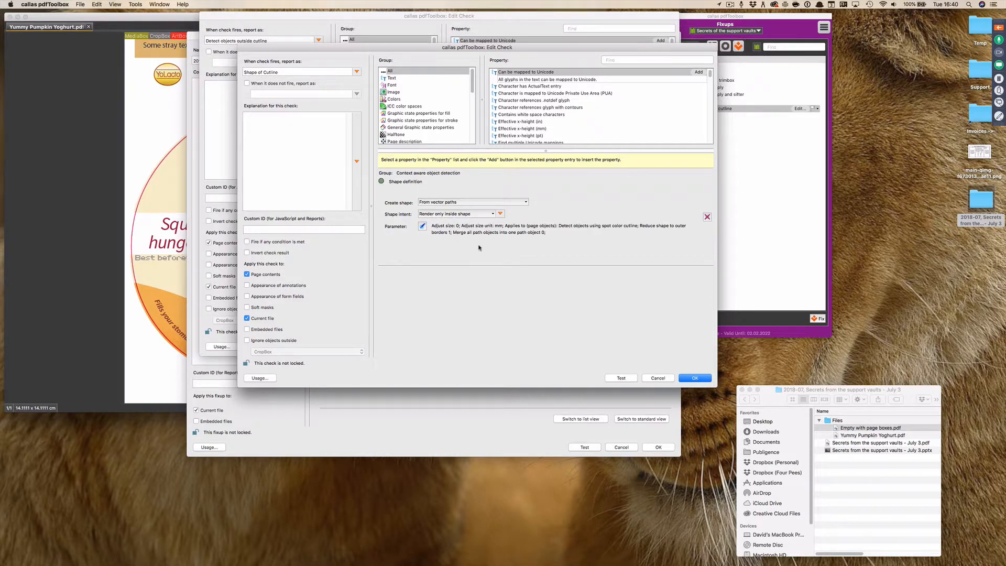
{"action": "left_click", "coordinate": [649, 379]}
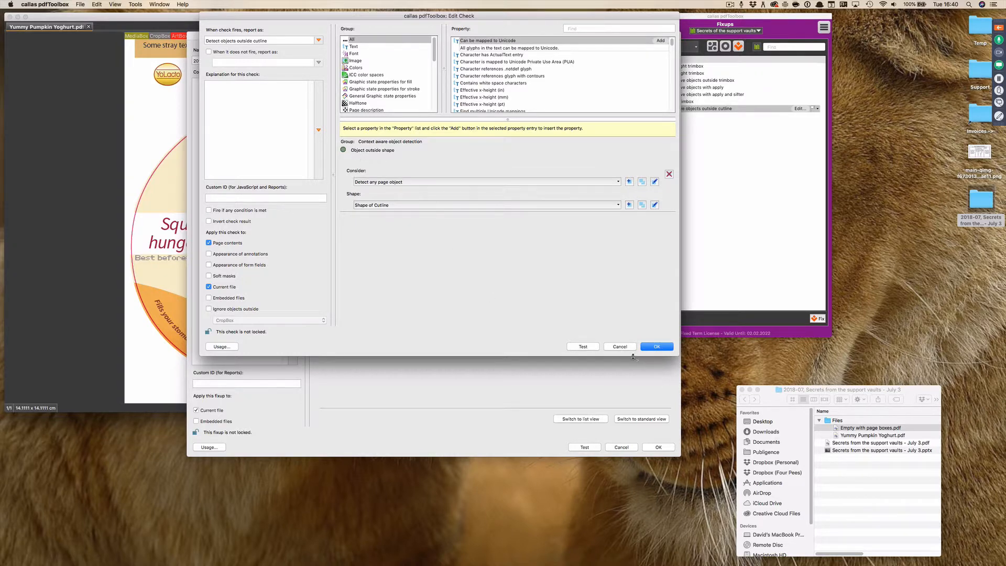
{"action": "left_click", "coordinate": [620, 347]}
{"action": "left_click", "coordinate": [620, 446]}
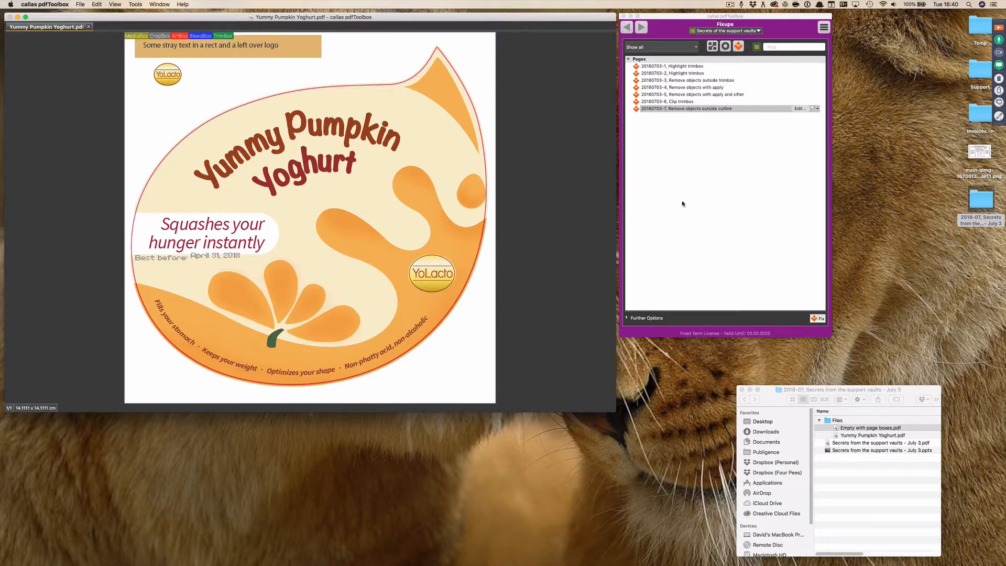
- Test fixup "20180703-7, Remove objects outside cutline" on the yoghurt PDF, inspect the result, and close the fixup without saving
{"action": "left_click", "coordinate": [802, 109]}
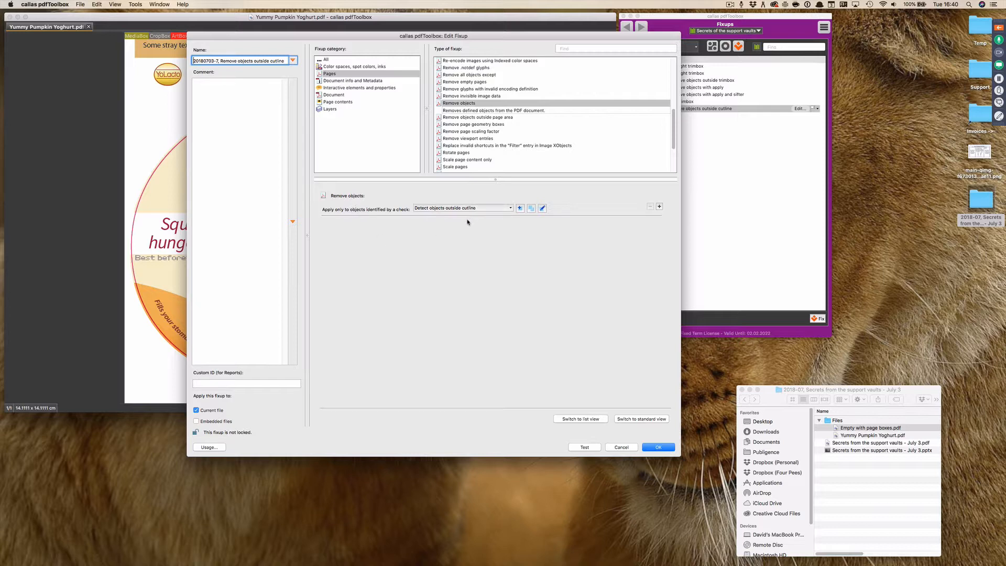
{"action": "left_click", "coordinate": [583, 447]}
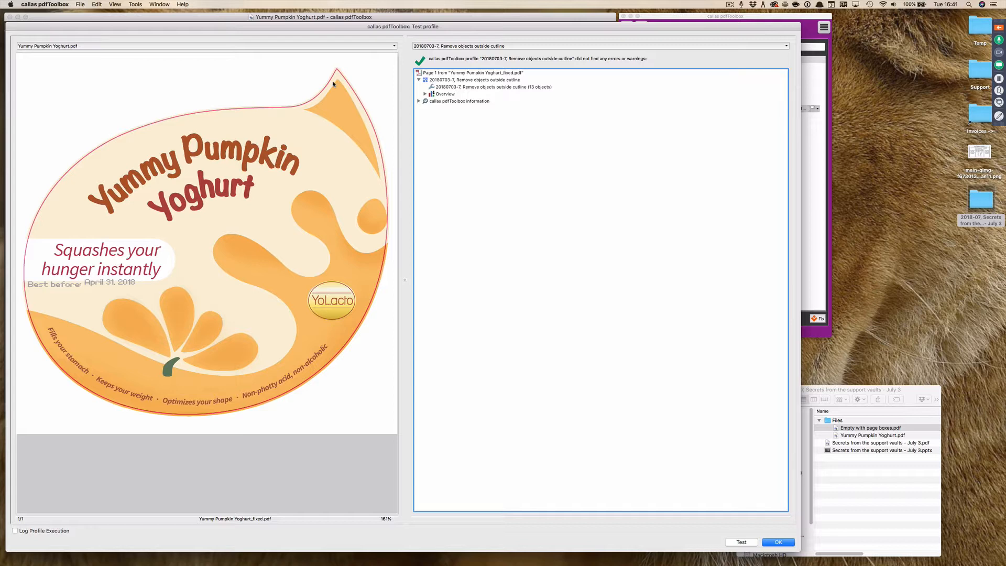
{"action": "left_click", "coordinate": [777, 542]}
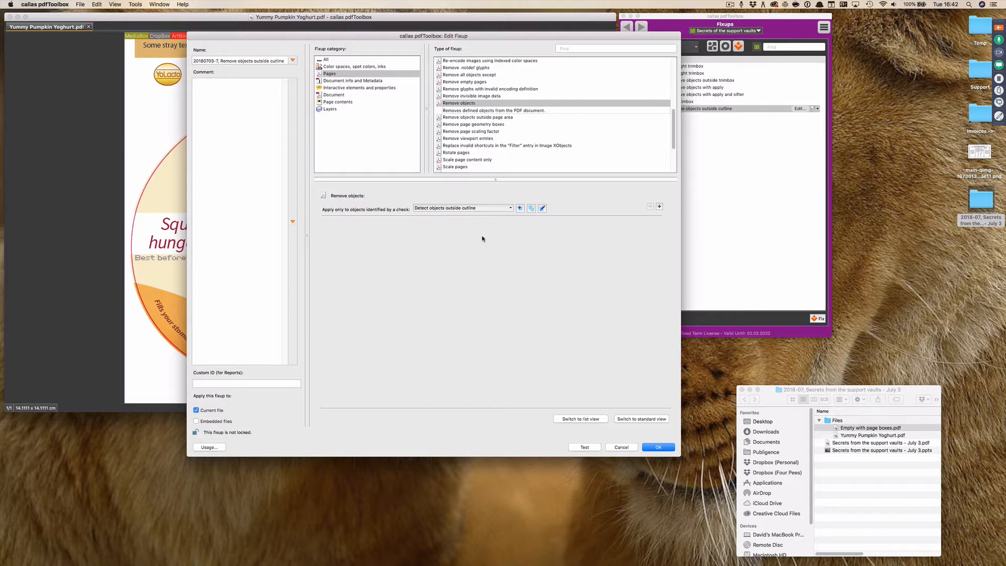
{"action": "left_click", "coordinate": [622, 447]}
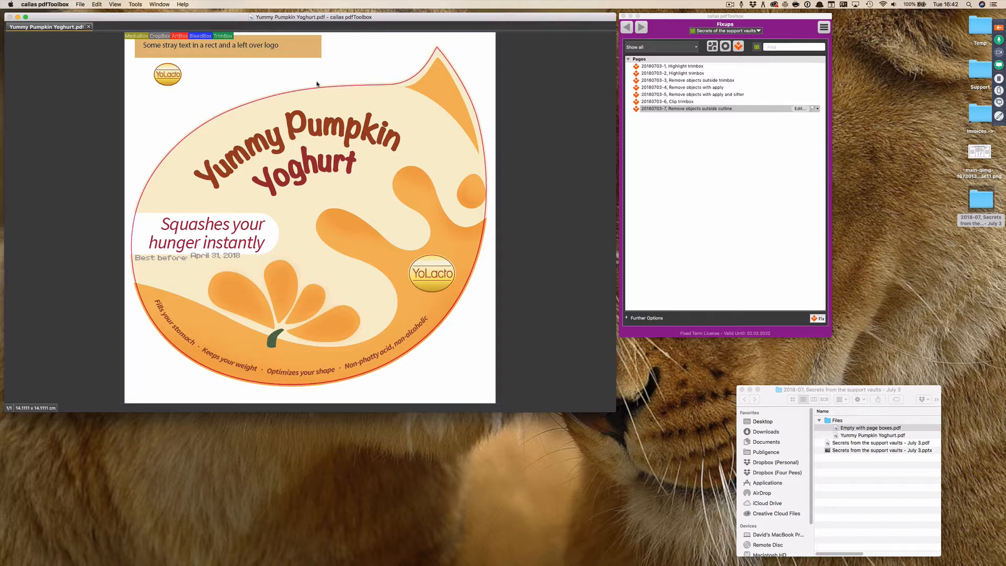
- Expand the GoToWebinar control panel and look through the attendee list
{"action": "left_click", "coordinate": [998, 27]}
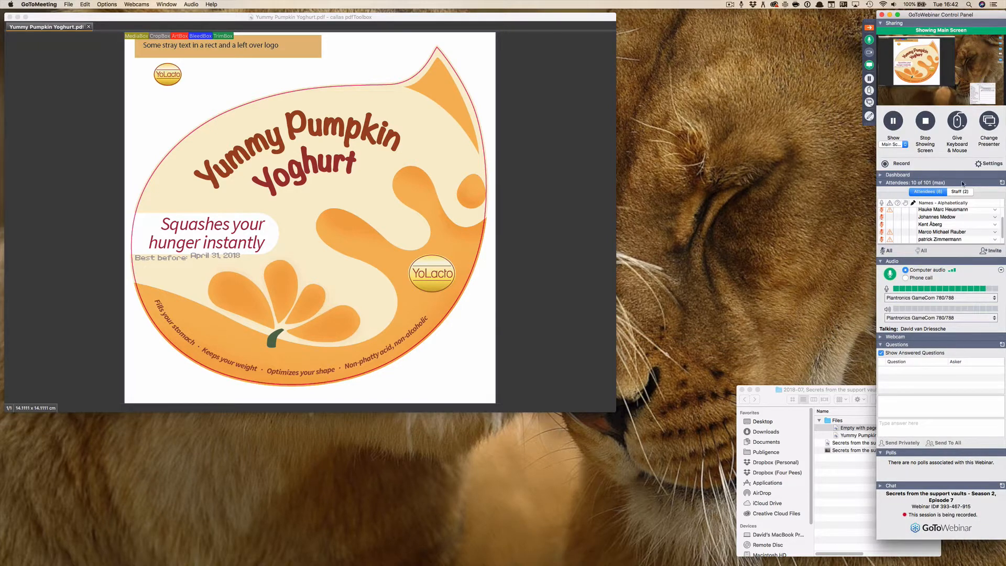
{"action": "scroll", "coordinate": [1002, 225], "scroll_direction": "up", "scroll_amount": 3}
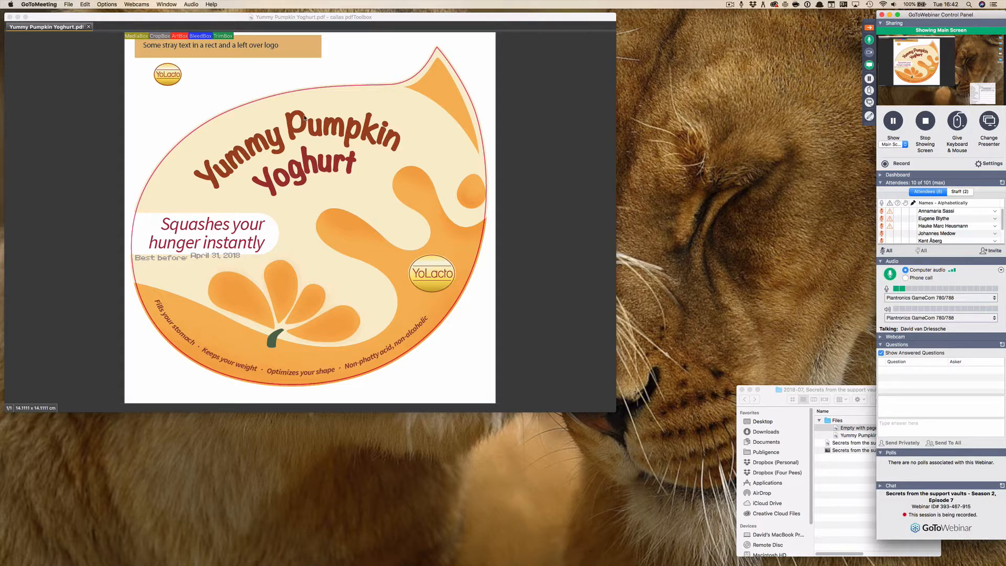
- Switch to the PowerPoint presentation, move its window clear of the control panel, and show the Topics slide
{"action": "key", "text": "super+Tab"}
{"action": "key", "text": "super+Tab"}
{"action": "left_click_drag", "start_coordinate": [431, 28], "coordinate": [594, 48]}
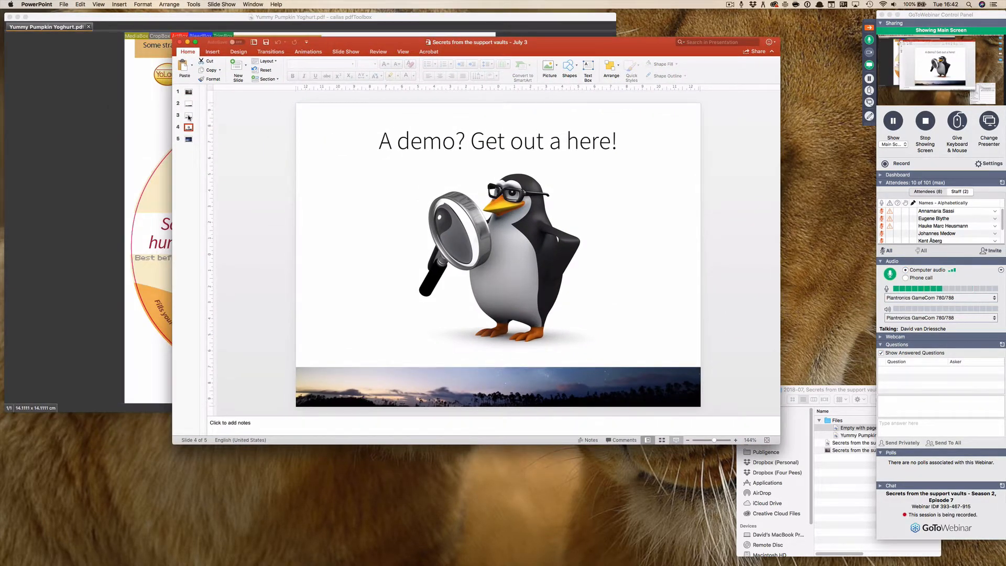
{"action": "left_click", "coordinate": [188, 116]}
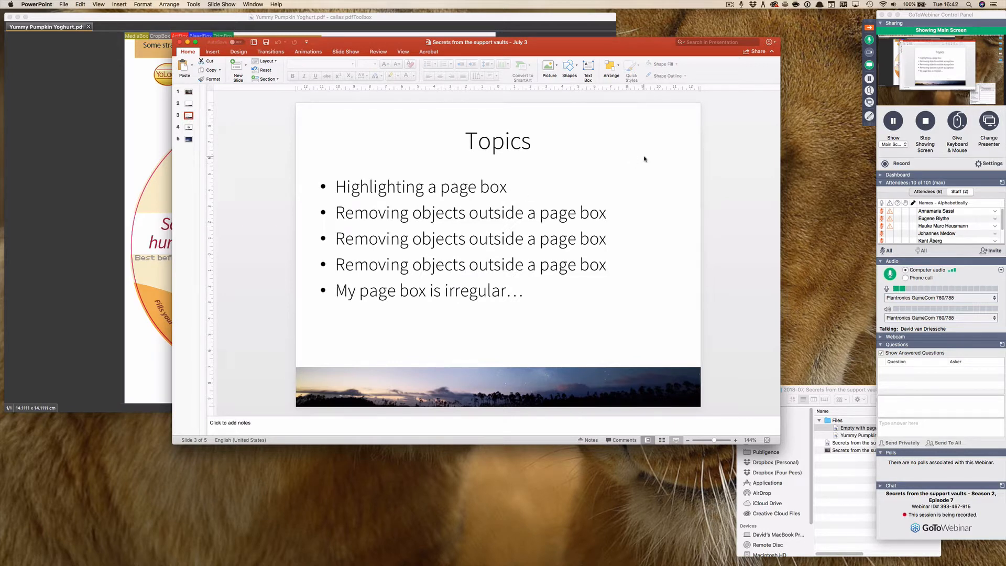